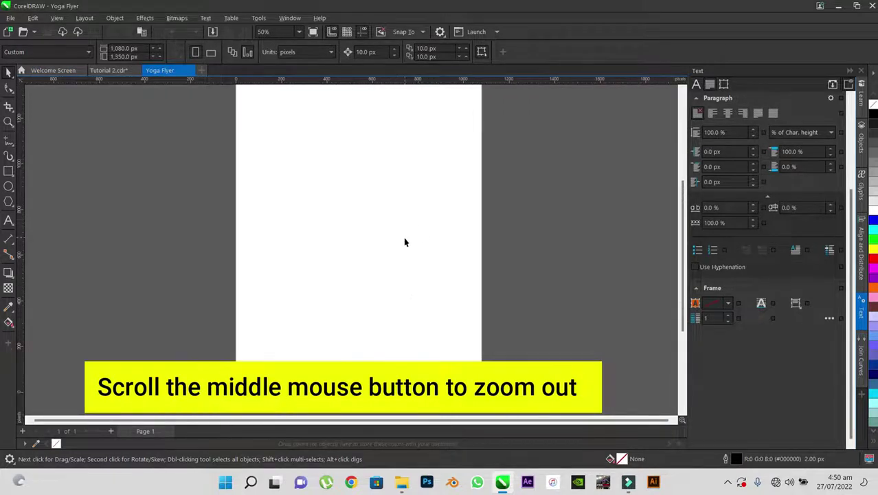
Import Color Palette.jpg, Daisy Background.jpg and Yoga Pose.jpg from the Files folder into the document beside the blank page
scroll(405, 242, "down", 1)
mouse_move(683, 199)
left_mouse_down()
mouse_move(683, 187)
mouse_move(685, 195)
left_mouse_up()
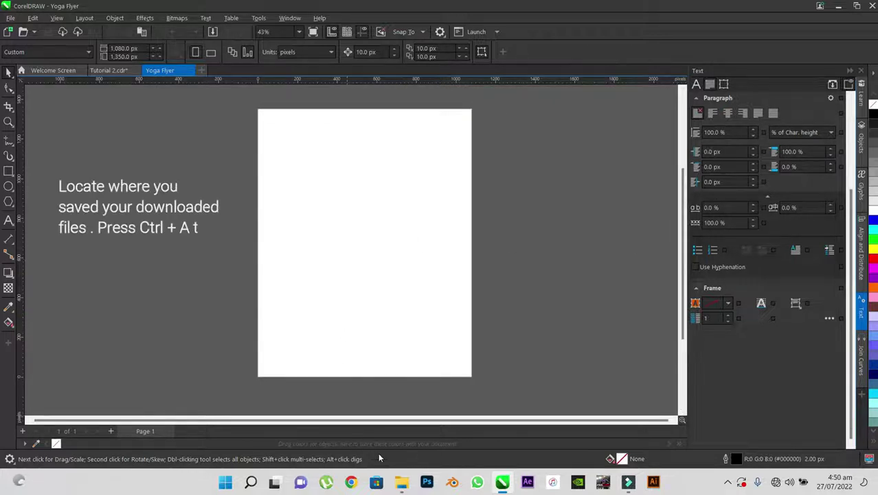
left_click(408, 484)
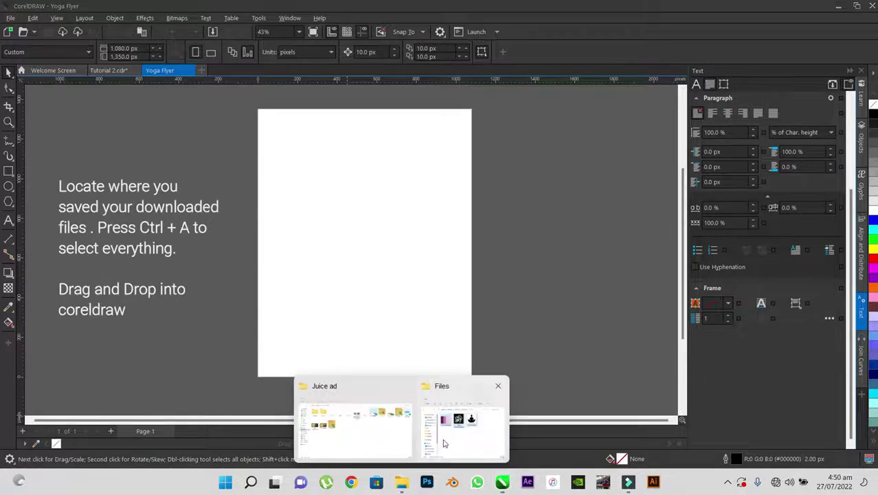
left_click(445, 437)
left_click_drag(485, 26, 523, 43)
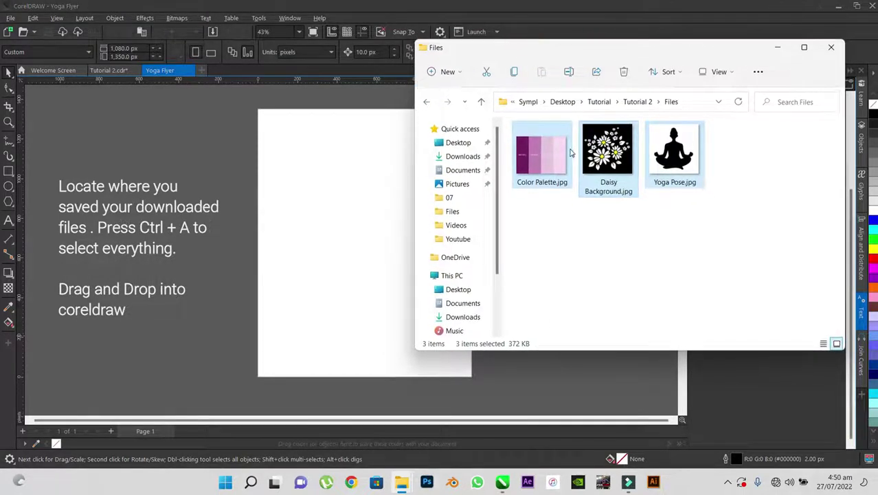
left_click_drag(545, 156, 206, 200)
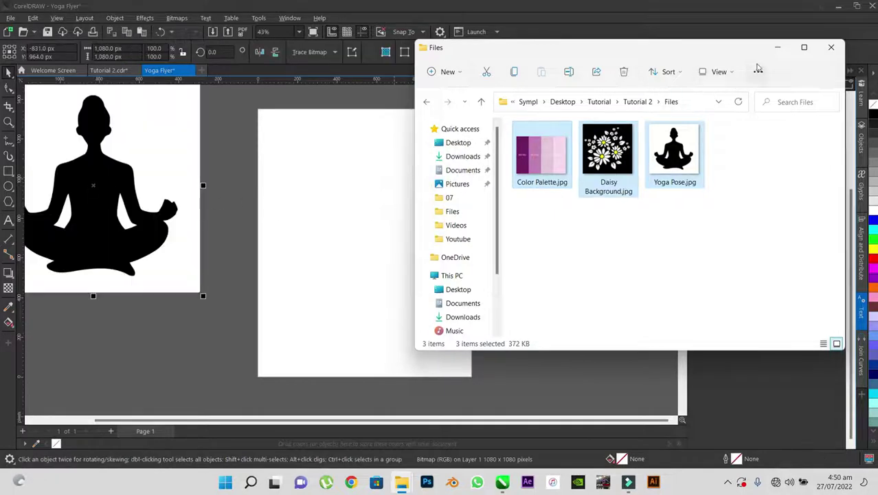
left_click(777, 47)
Spread out the imported images, with the yoga pose to the right of the page and the daisy image below the colour palette
scroll(577, 209, "down", 1)
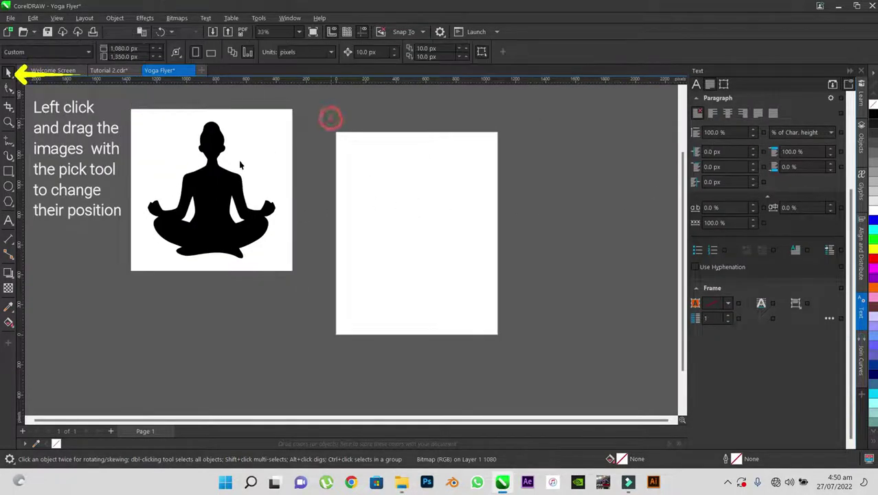
left_click_drag(610, 197, 610, 198)
left_click_drag(227, 207, 235, 377)
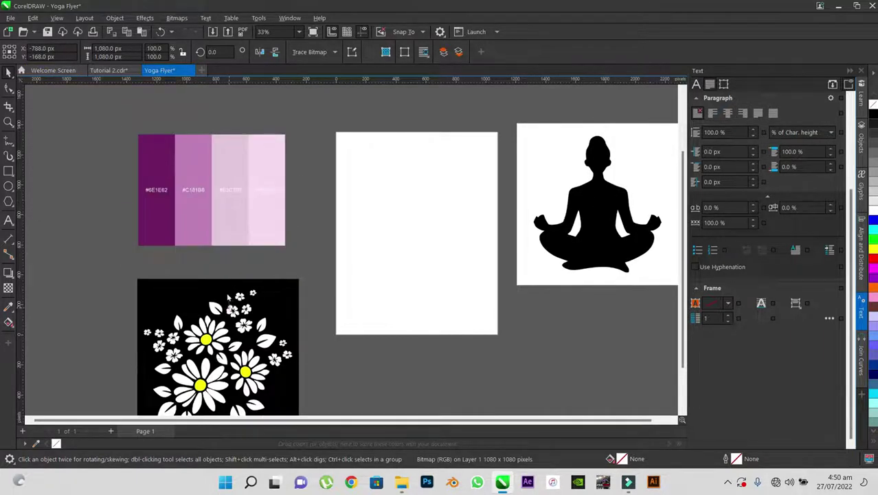
left_click_drag(231, 279, 226, 254)
left_click(299, 158)
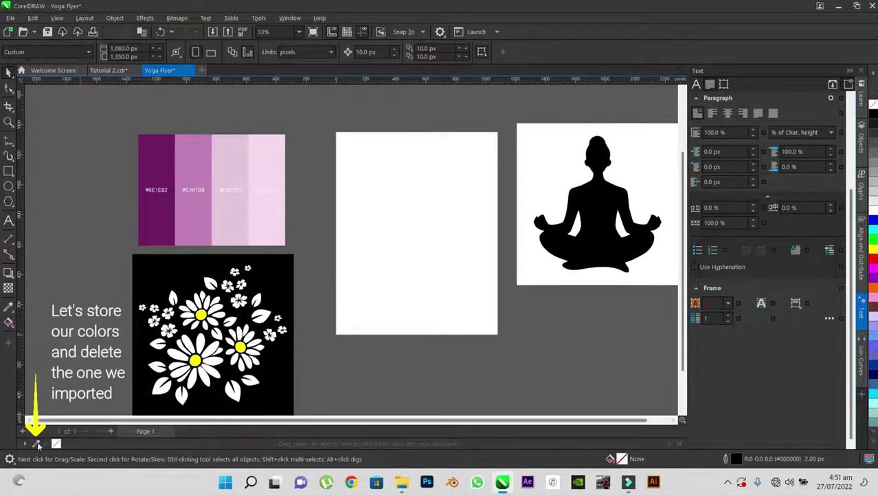
Sample the four colours of the palette image into the document palette, from dark purple to palest pink, and delete the image
left_click(38, 445)
left_click(157, 169)
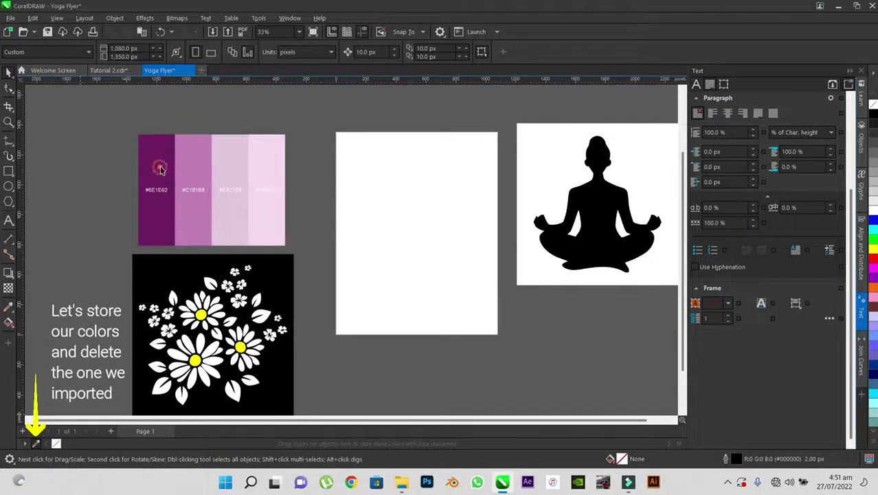
left_click(198, 157)
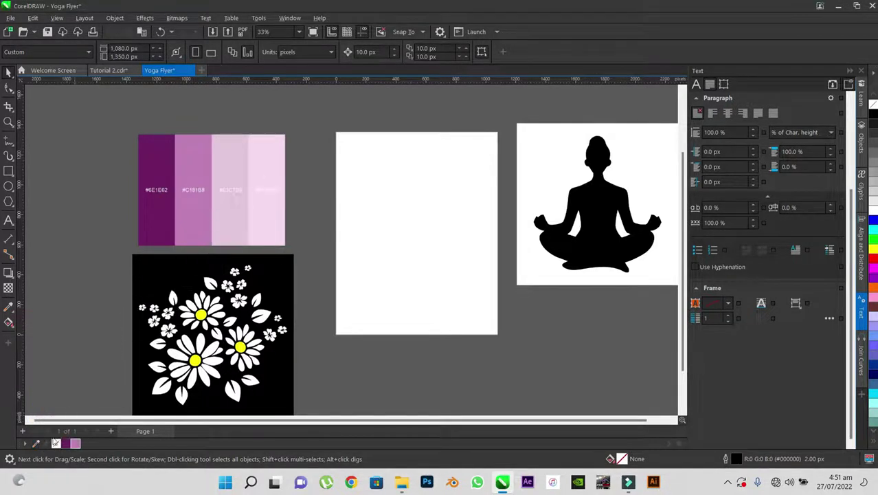
left_click(235, 170)
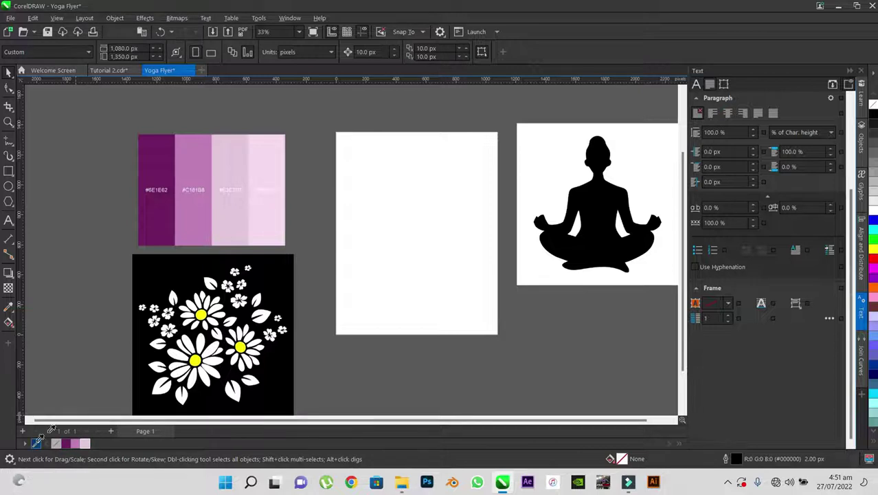
left_click(271, 152)
left_click(248, 197)
key("Delete")
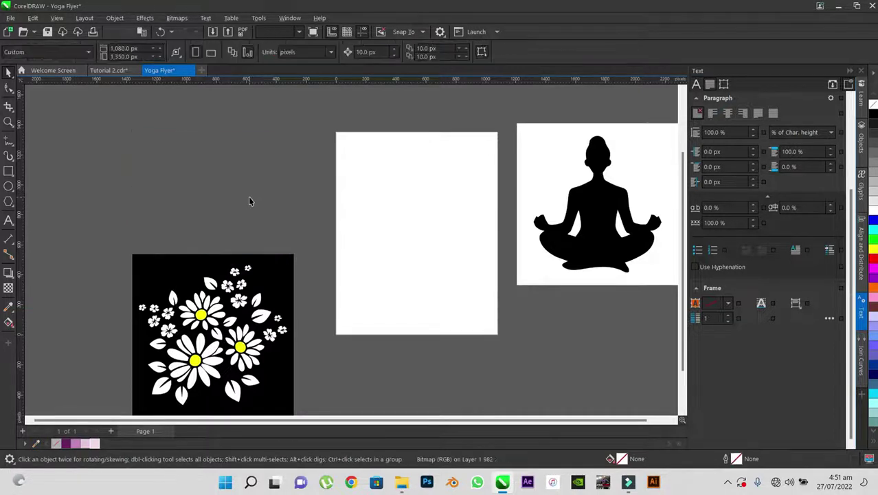
Move the daisy bitmap up beside the page and convert it to vector shapes with an Outline Trace
left_click_drag(247, 290, 258, 172)
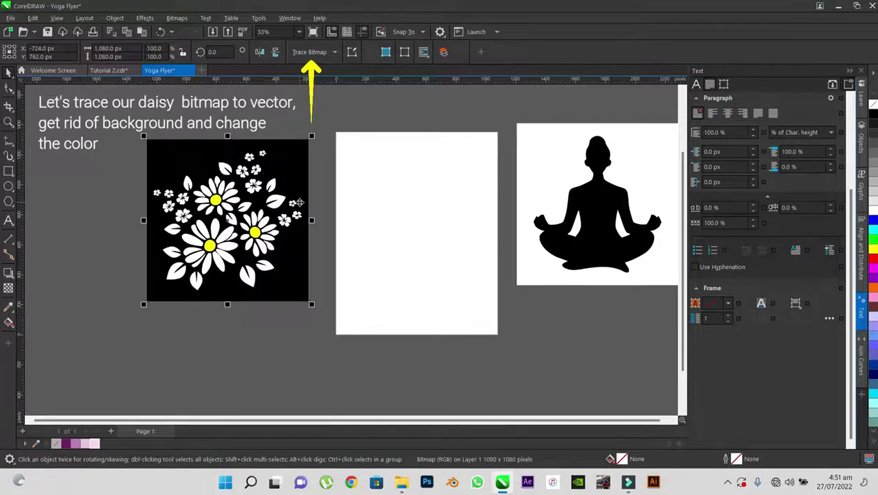
left_click(310, 54)
mouse_move(330, 90)
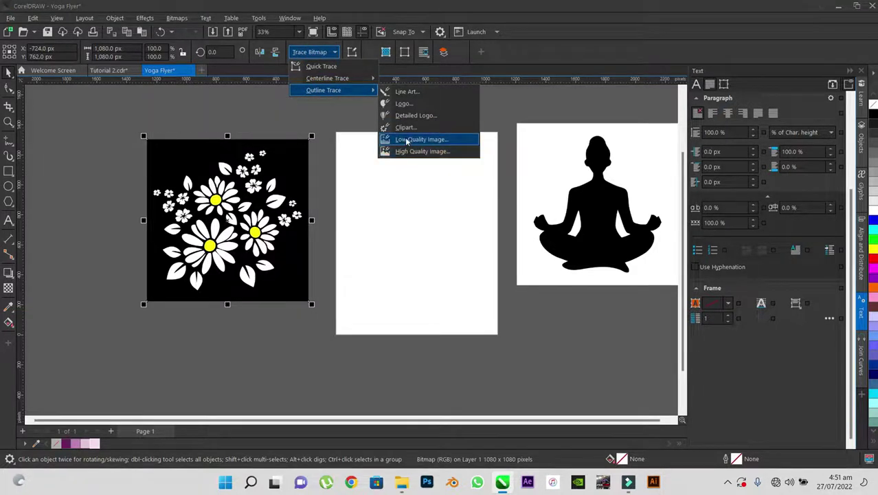
left_click(415, 151)
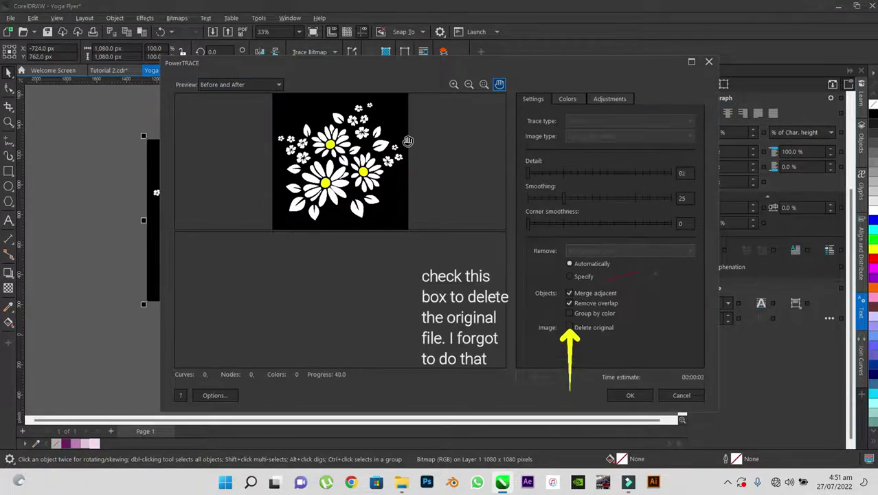
left_click(640, 396)
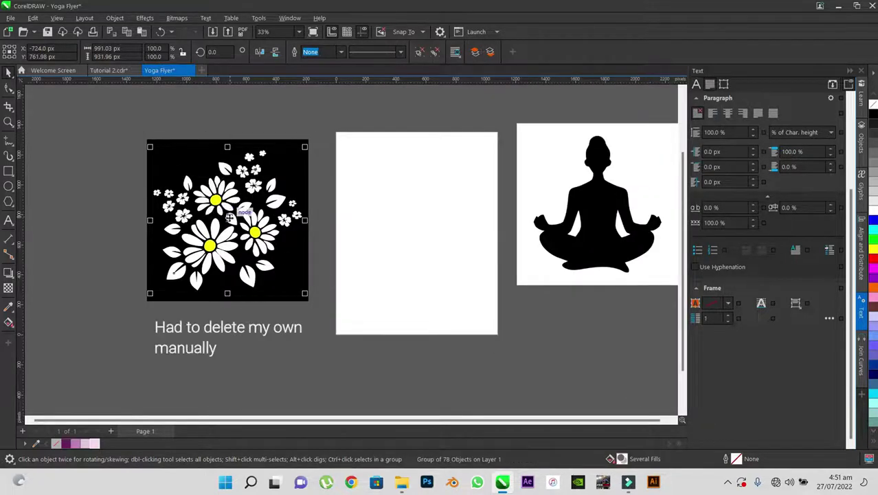
Separate the traced daisies from their source image and delete the original black-background bitmap
mouse_move(230, 217)
left_mouse_down()
mouse_move(412, 320)
mouse_move(587, 338)
mouse_move(325, 268)
mouse_move(210, 194)
left_mouse_up()
left_click(268, 224)
key("Delete")
left_click(564, 317)
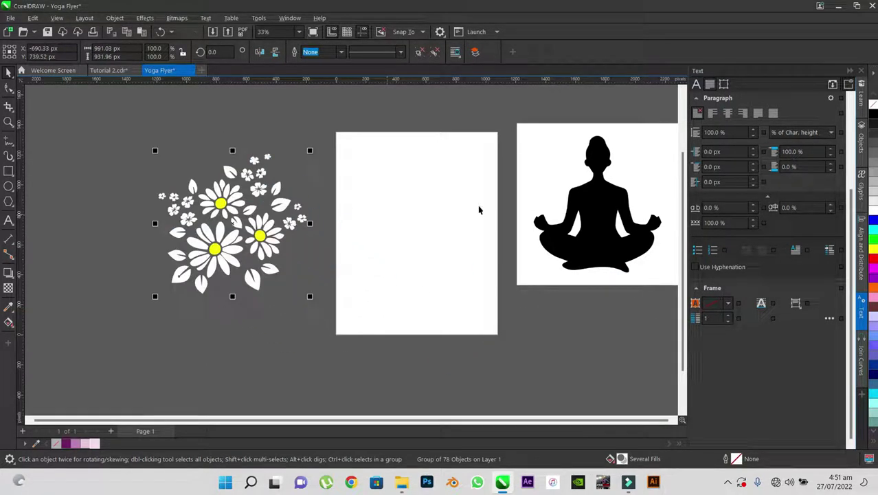
Convert the yoga pose bitmap to vector with an Outline Trace of the Low Quality Image type
left_click(572, 172)
left_click(306, 54)
mouse_move(334, 90)
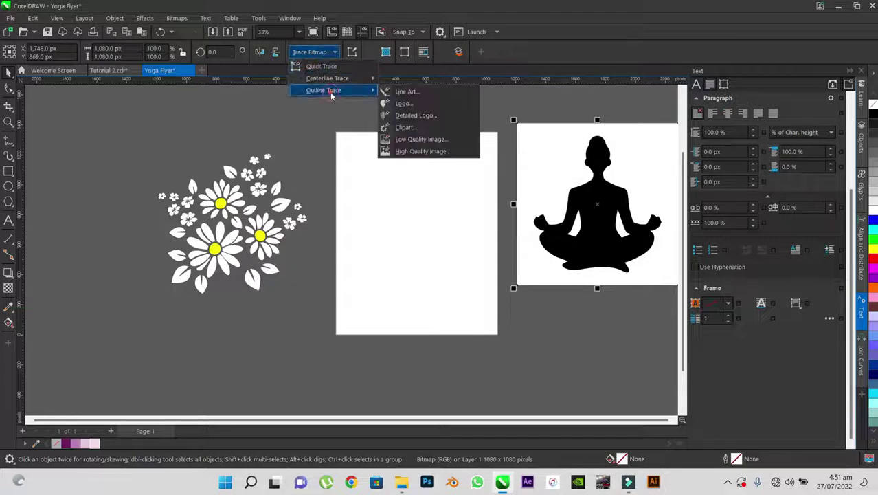
left_click(408, 140)
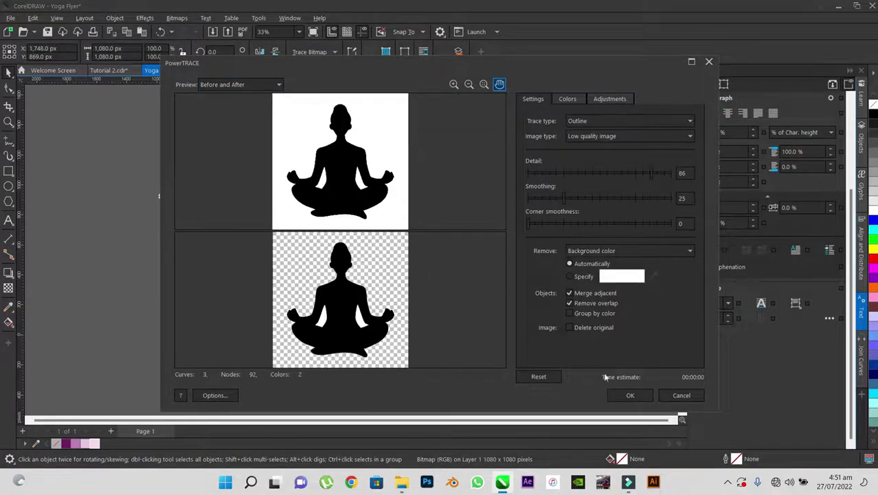
left_click(630, 395)
Shift the traced yoga pose off its source image and delete the original bitmap
mouse_move(592, 202)
left_mouse_down()
mouse_move(218, 344)
mouse_move(581, 229)
mouse_move(552, 234)
mouse_move(543, 214)
left_mouse_up()
left_click(565, 204)
key("Delete")
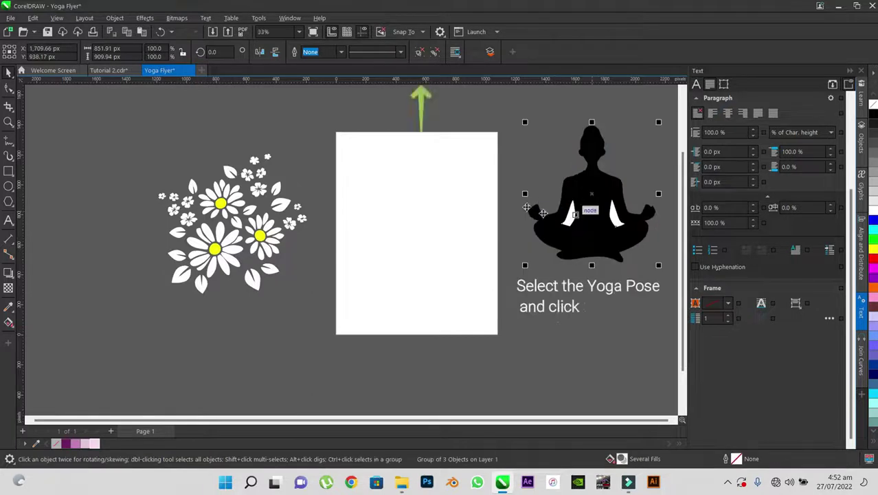
Ungroup the traced yoga pose to delete the two white shapes between arms and torso, and move the black silhouette slightly down
key("ctrl+u")
left_click(570, 215)
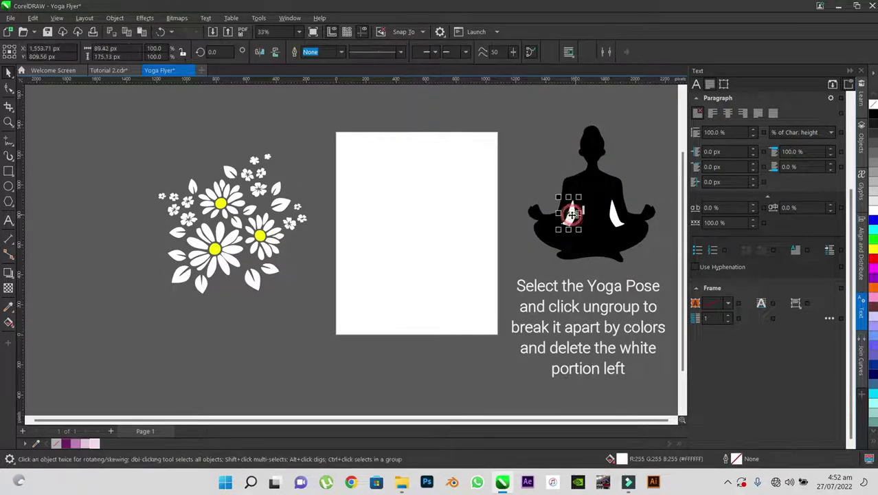
key("Delete")
left_click(615, 217)
key("Delete")
left_click(594, 199)
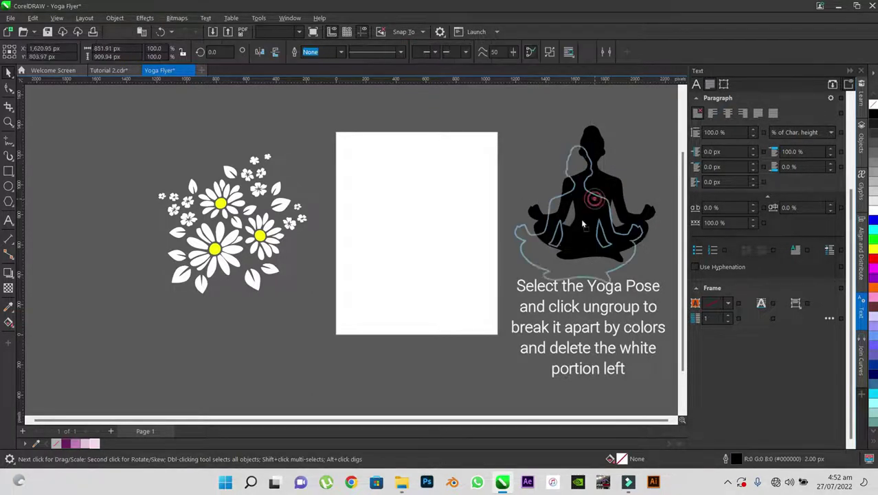
left_click_drag(583, 223, 570, 250)
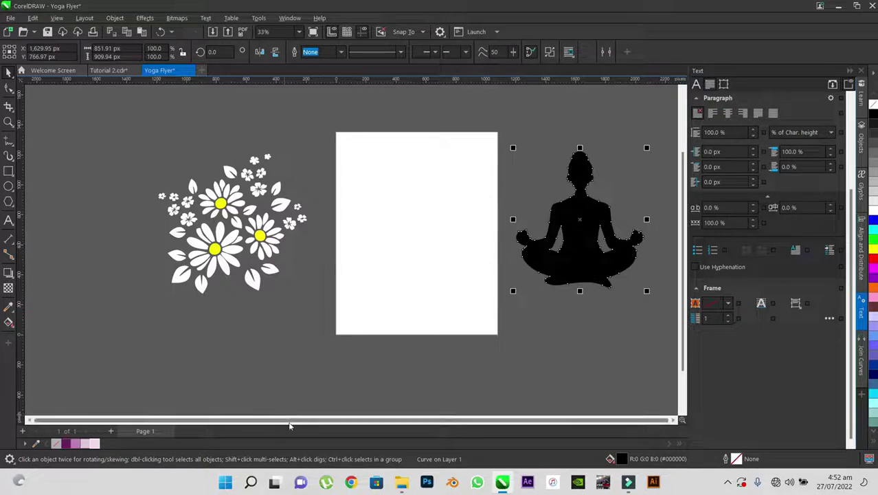
Create a page-sized rectangle filled with the stored dark purple #6E1E63 and remove its outline
key("h")
left_click_drag(395, 258, 336, 269)
key("space")
left_click(415, 129)
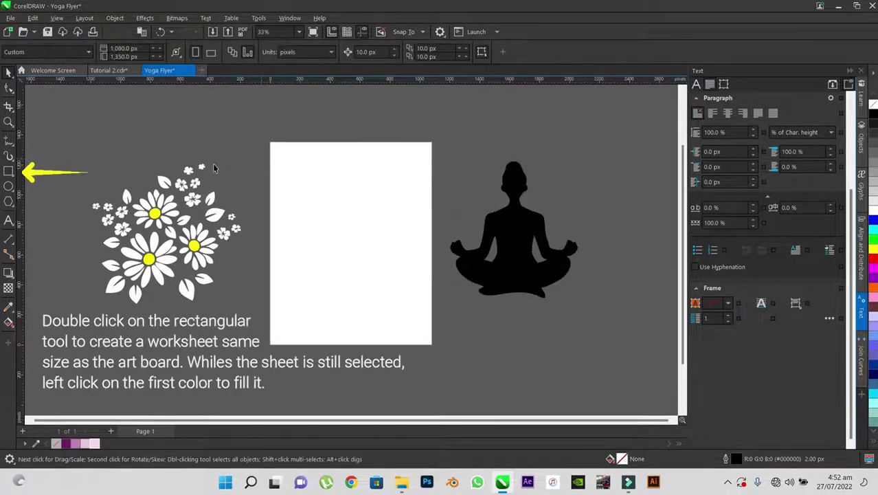
double_click(8, 172)
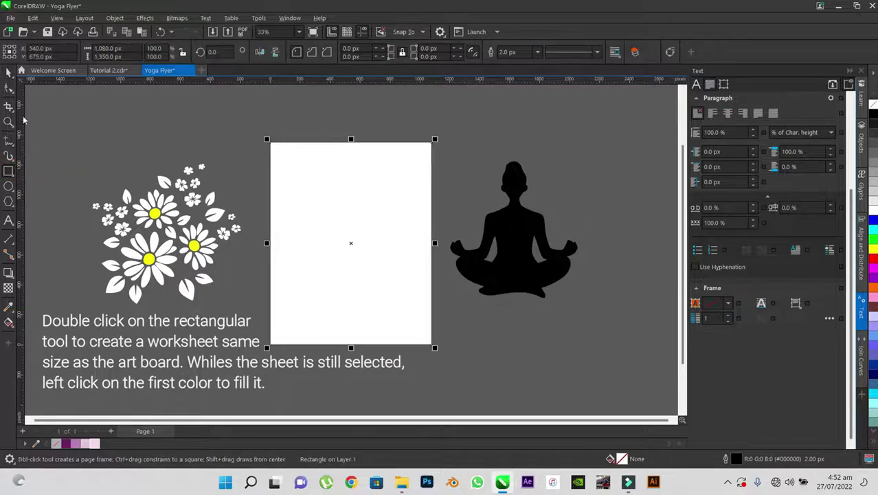
left_click(9, 73)
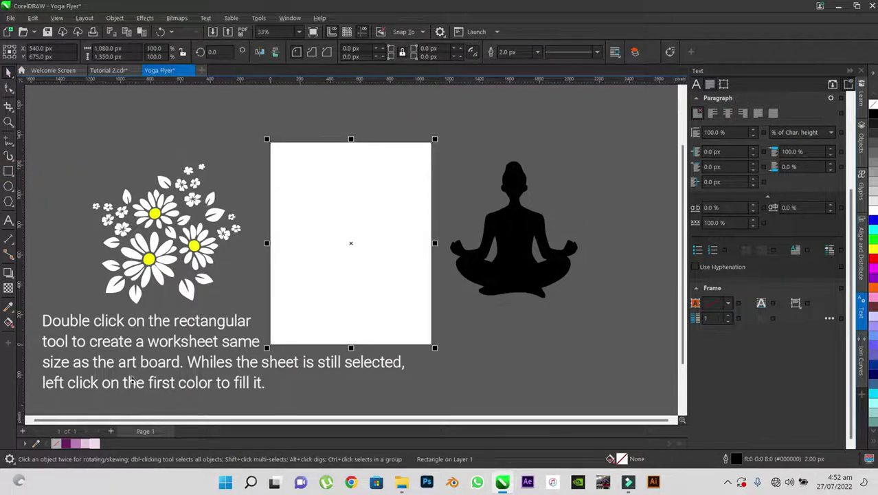
left_click(66, 443)
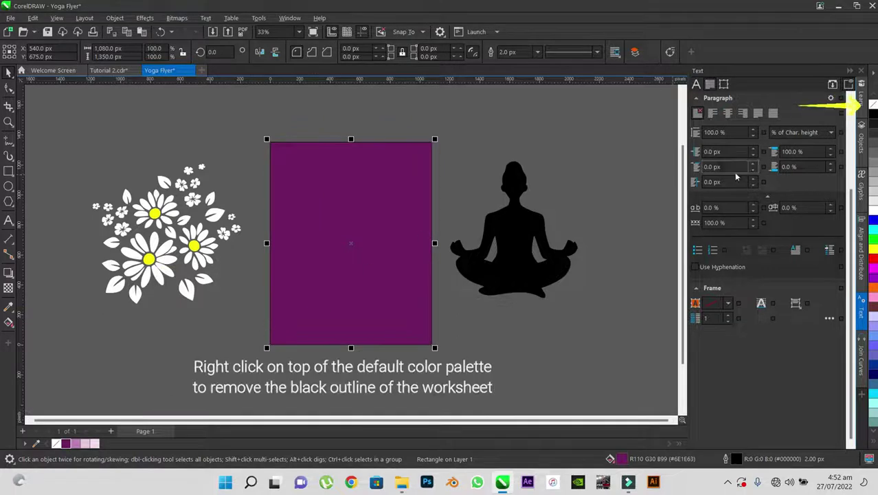
right_click(873, 106)
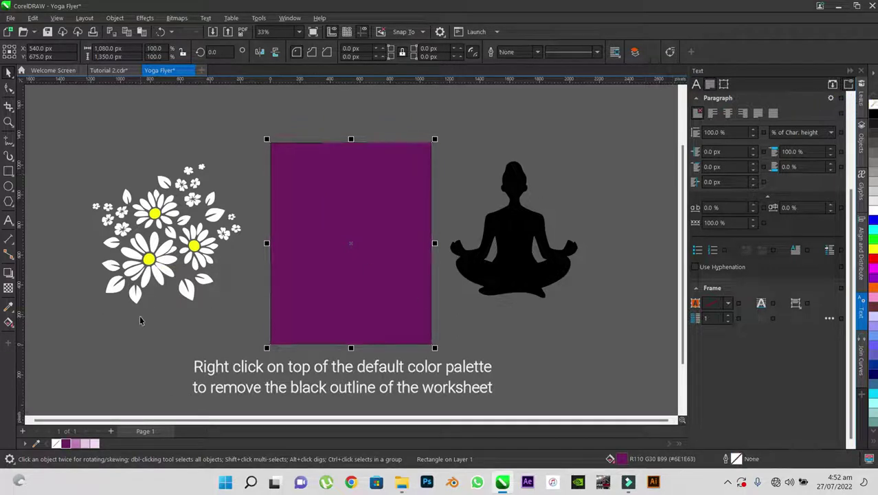
Apply a bottom-to-top purple-to-white fountain fill to the page rectangle and add intermediate colour nodes at about 34% and 67%
left_click(9, 322)
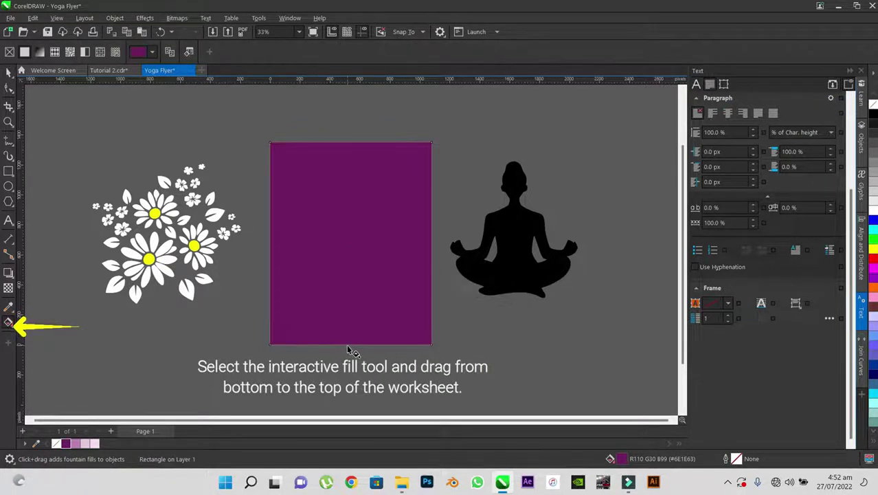
left_click_drag(348, 342, 348, 144)
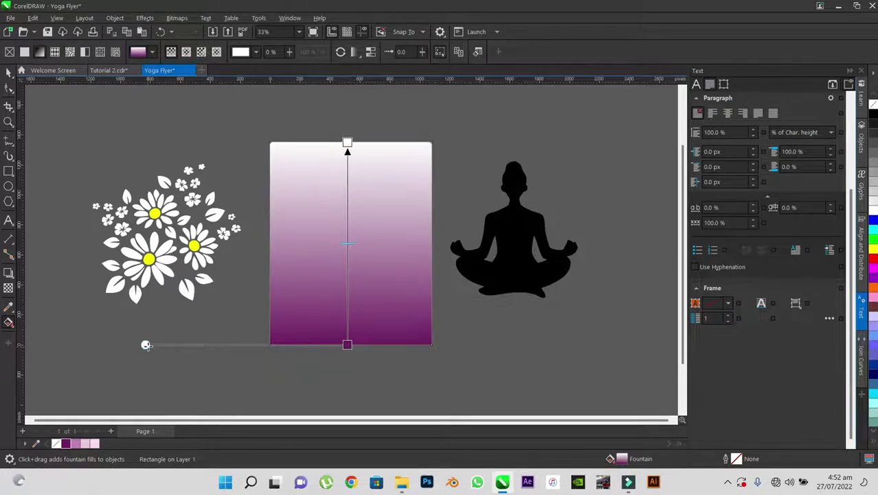
left_click_drag(145, 344, 269, 344)
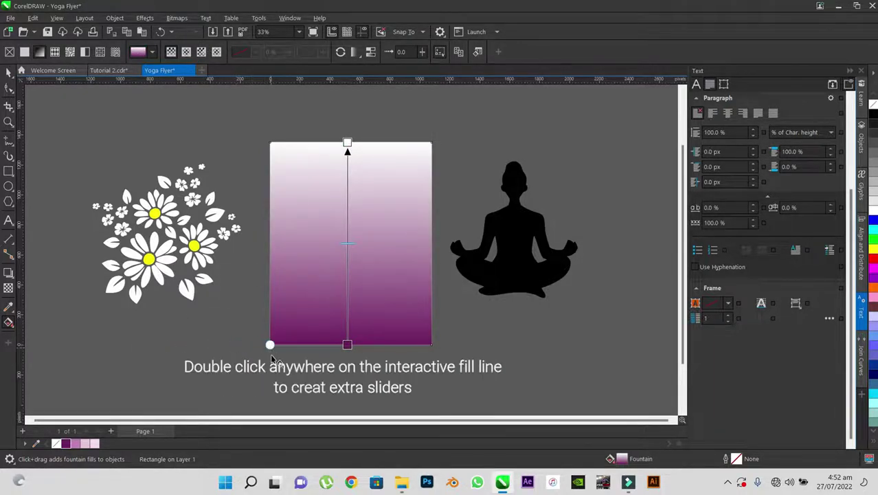
double_click(347, 275)
double_click(347, 207)
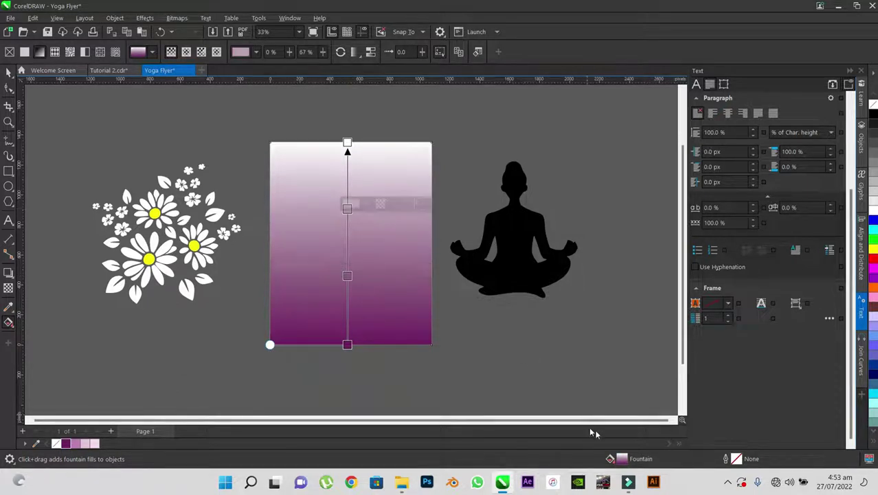
Move the background gradient's first intermediate node to 45% and colour it with the stored medium purple sampled in RGB
double_click(621, 458)
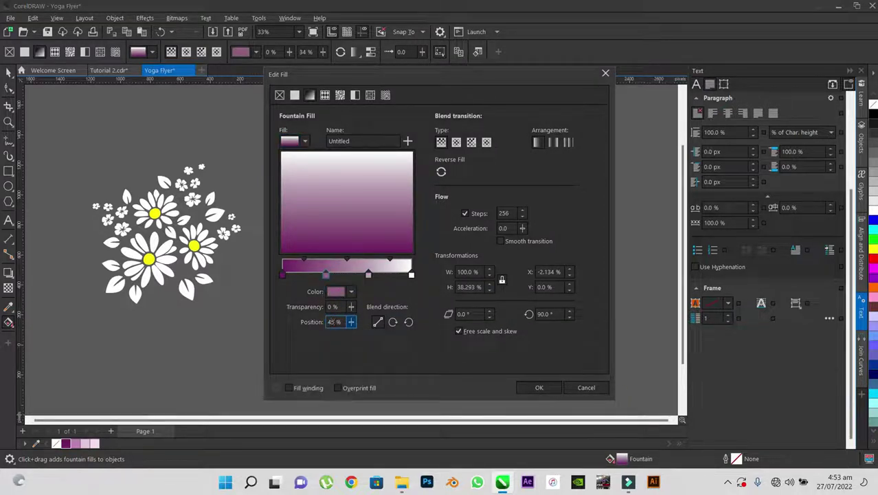
left_click(350, 292)
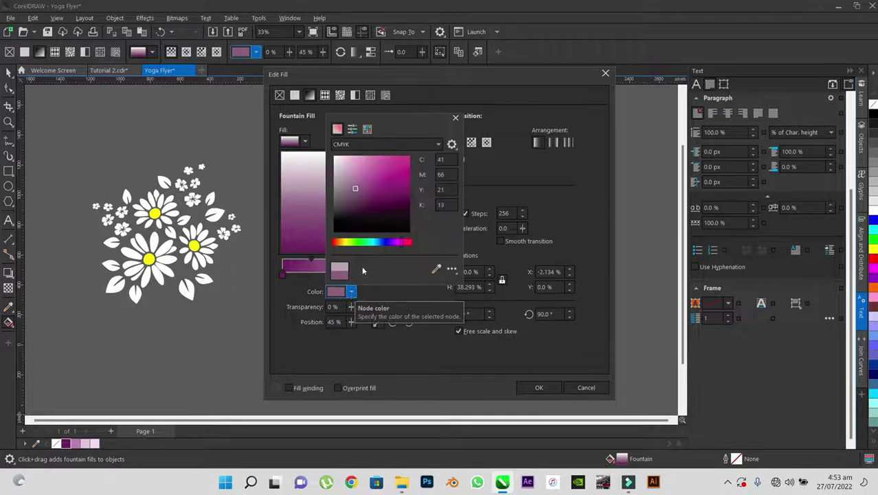
left_click(416, 145)
left_click(389, 171)
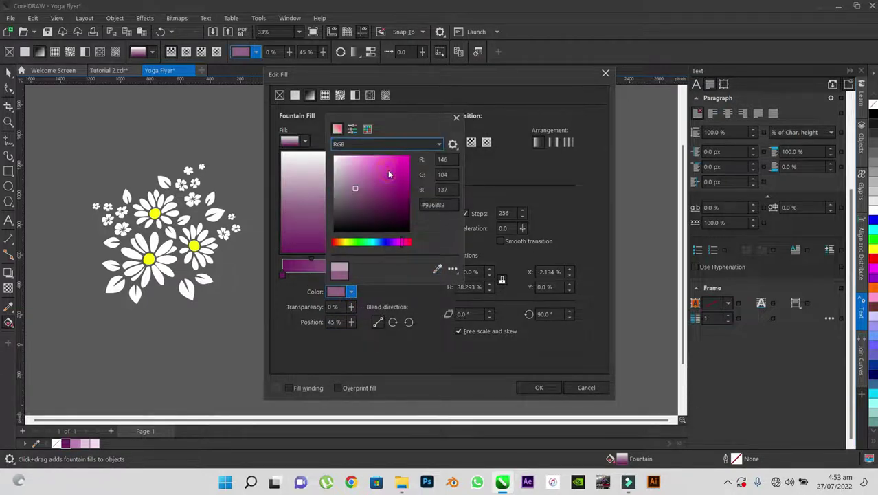
left_click(436, 270)
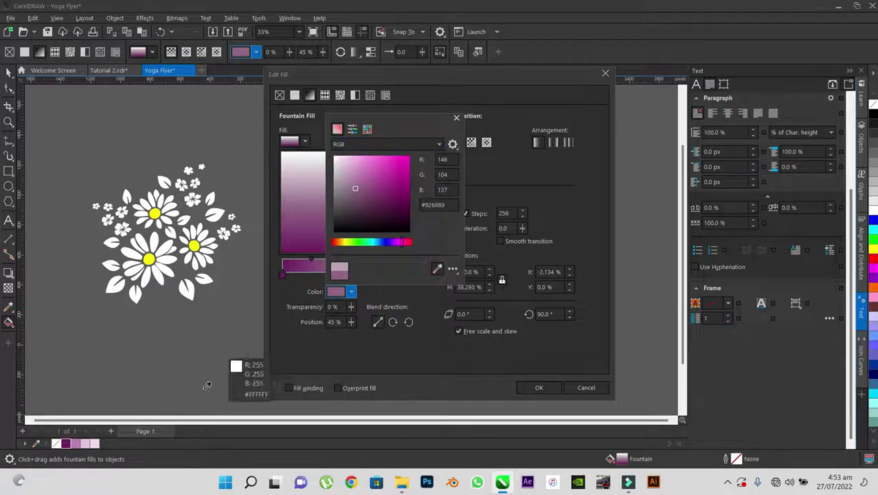
left_click(90, 444)
left_click(456, 117)
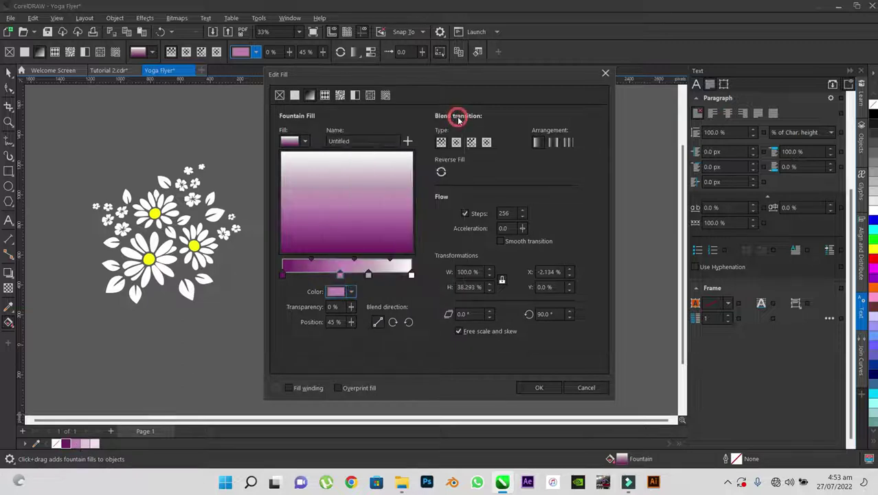
Set the gradient's second intermediate node to position 62% and colour it with the stored light pink #E3C7DE
left_click(368, 276)
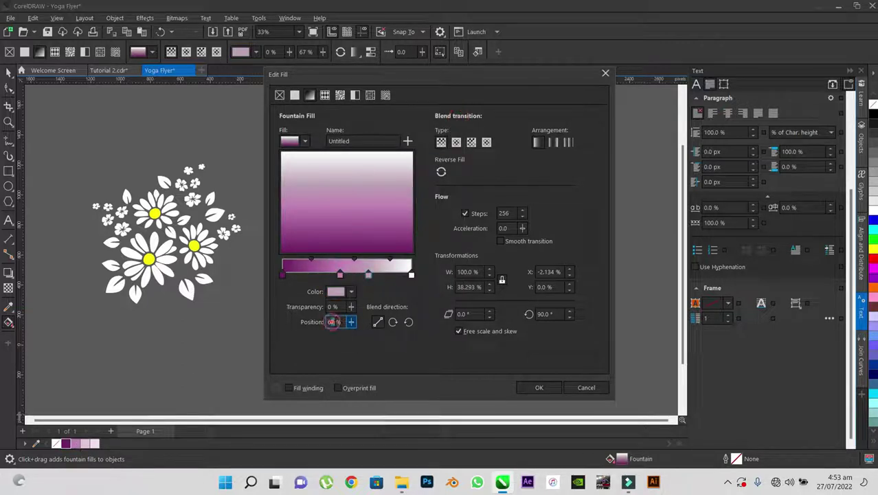
type("62")
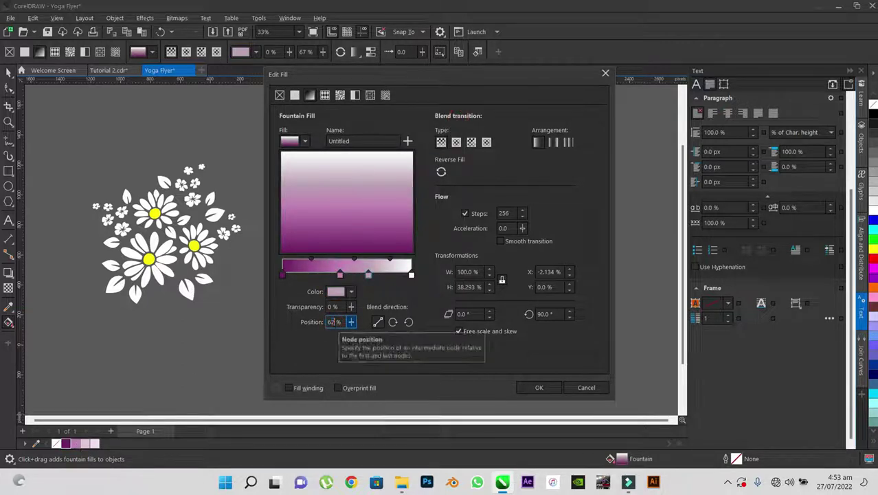
left_click(351, 292)
left_click(392, 144)
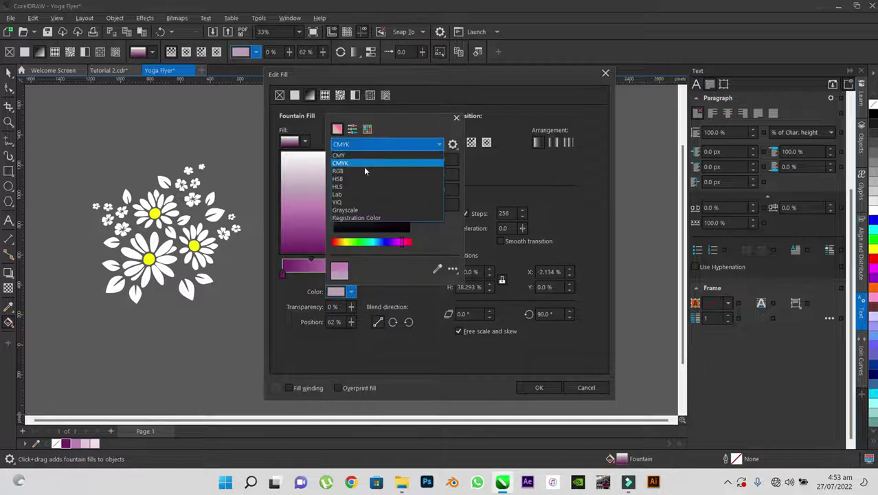
left_click(339, 170)
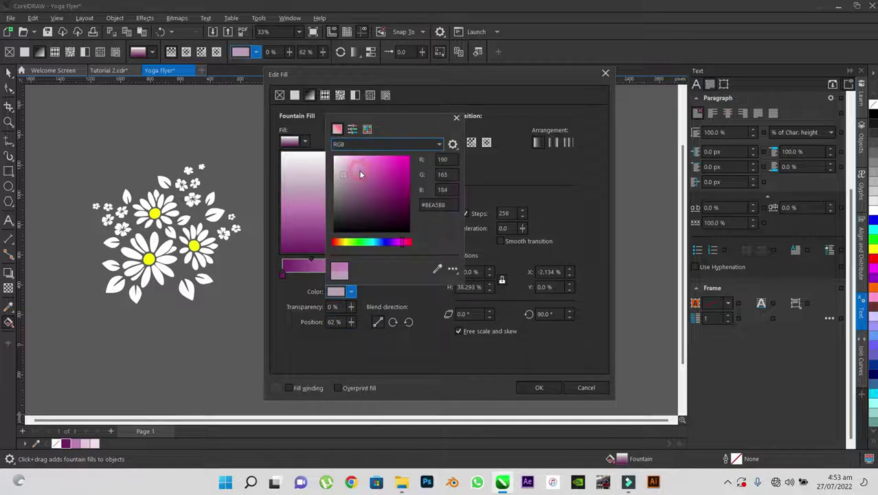
left_click(437, 270)
left_click(87, 439)
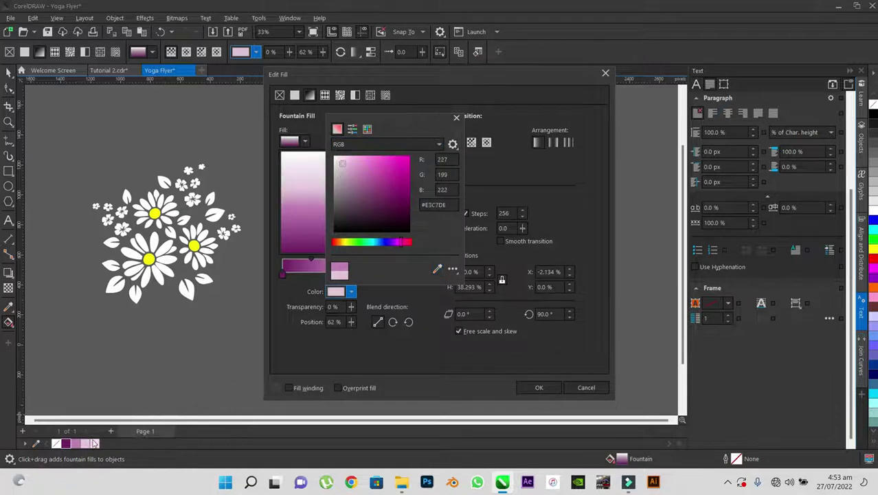
left_click(456, 120)
Replace the gradient's white end colour with the stored pale pink #F6DAF0 and apply the edited fill
left_click(411, 274)
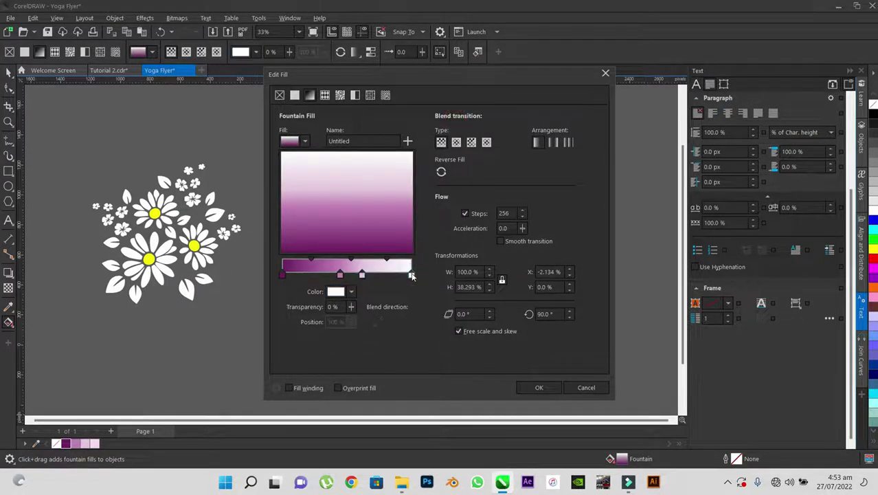
left_click(351, 291)
left_click(412, 144)
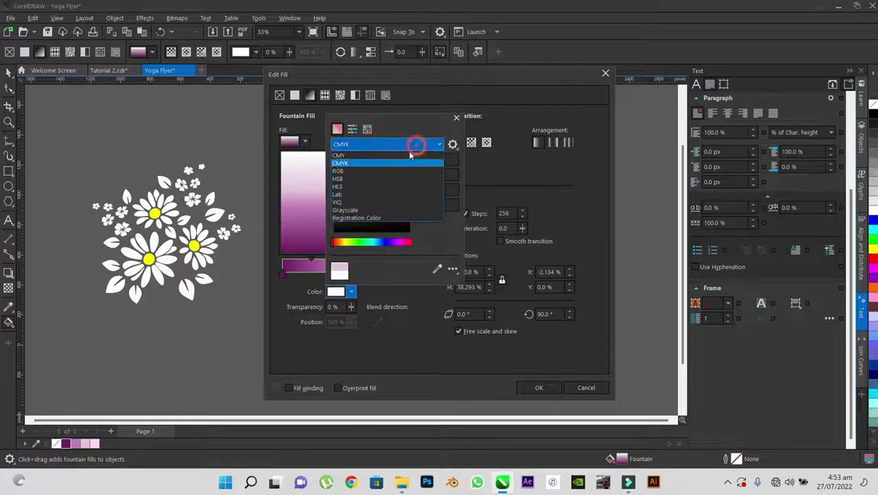
left_click(387, 173)
left_click(437, 268)
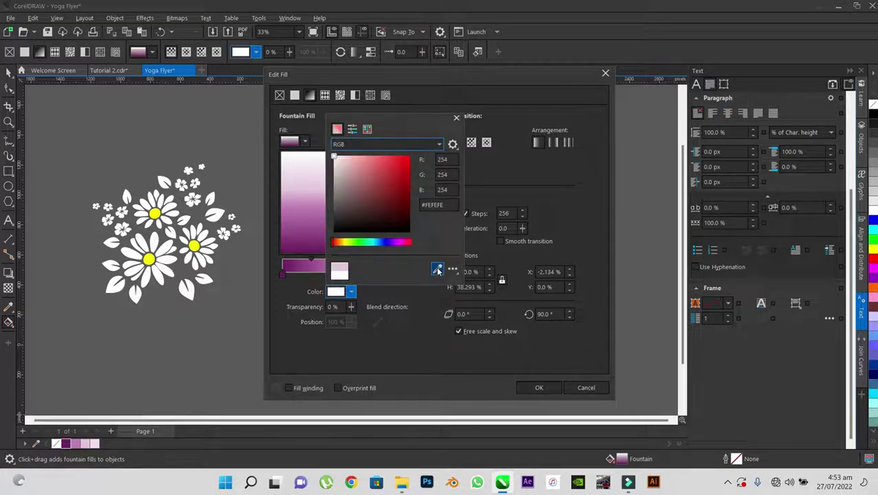
left_click(99, 439)
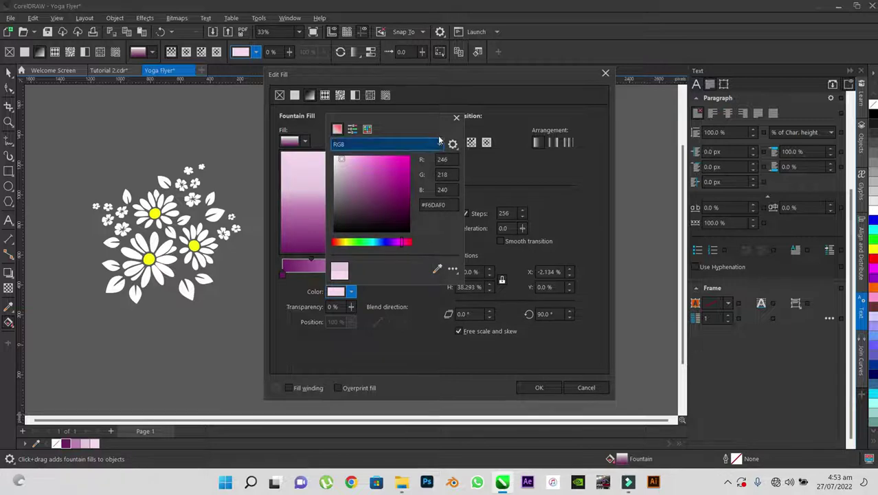
left_click(456, 117)
left_click(534, 388)
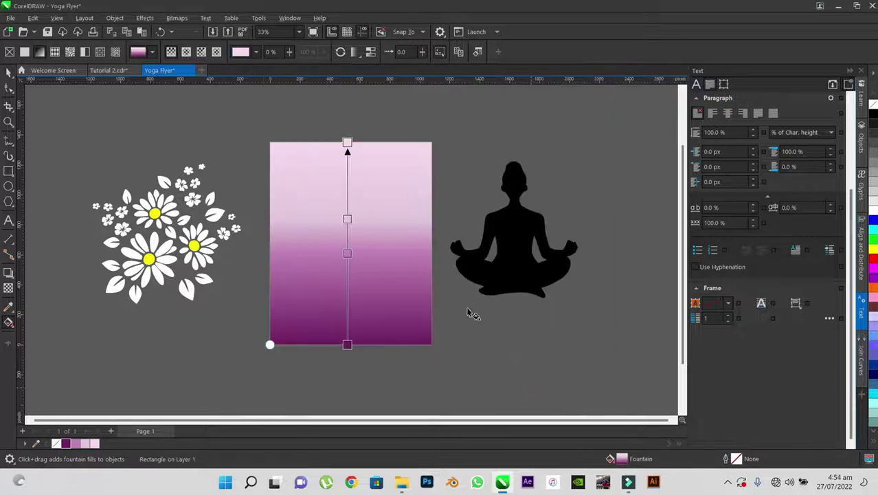
Move the yoga silhouette onto the upper part of the background and scale it down to about 588 x 628 px
key("space")
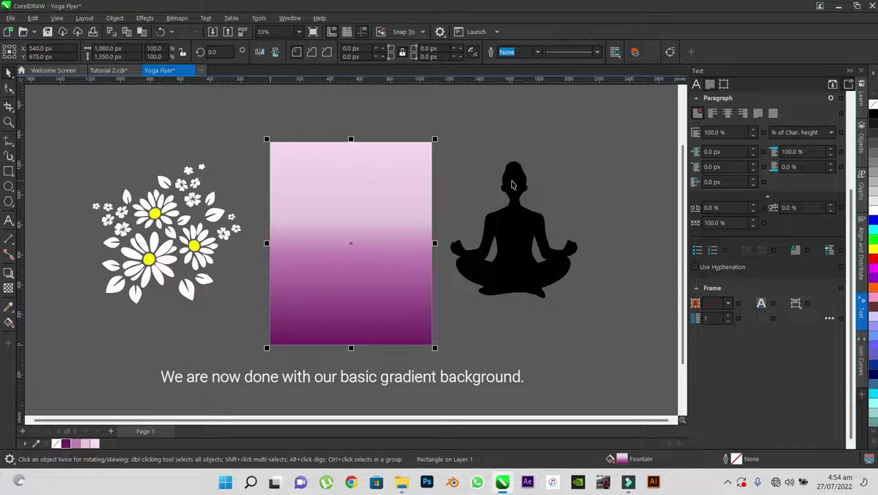
left_click_drag(519, 227, 360, 229)
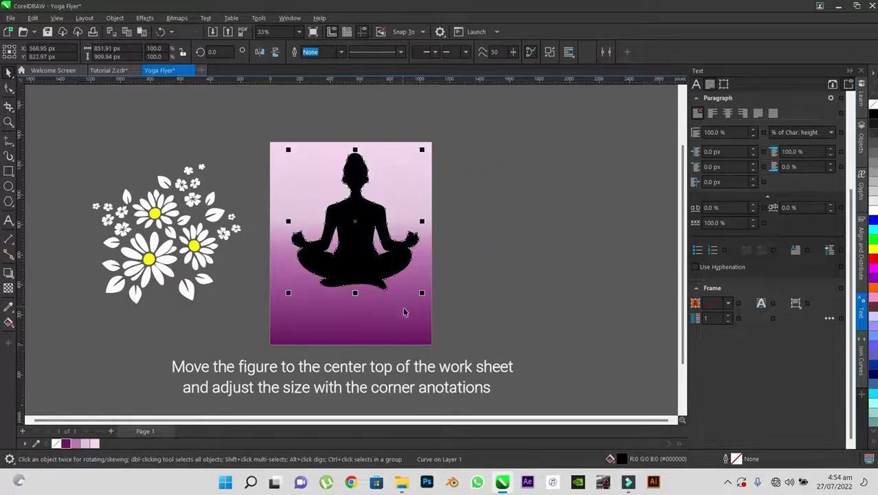
left_click_drag(422, 294, 394, 261)
left_click(418, 280)
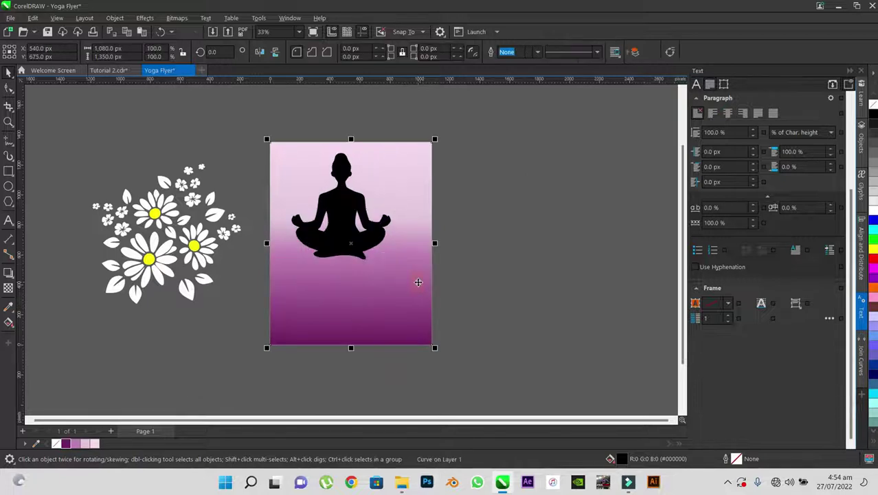
left_click(347, 213)
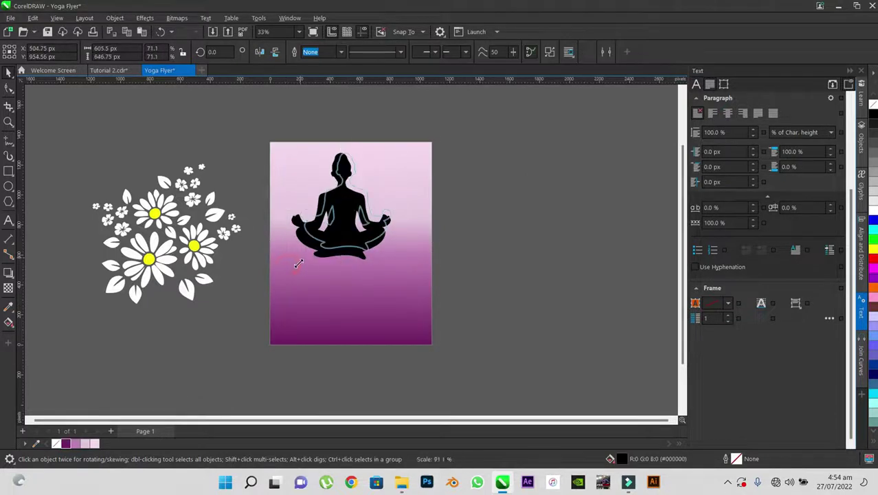
left_click(358, 275, "shift")
key("Escape")
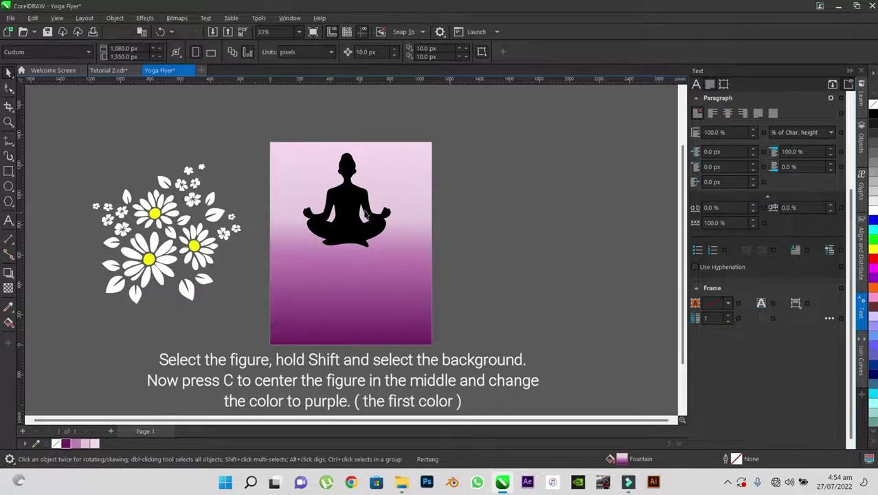
Centre the yoga silhouette horizontally on the background and fill it with the stored dark purple #6E1E63
left_click(352, 197)
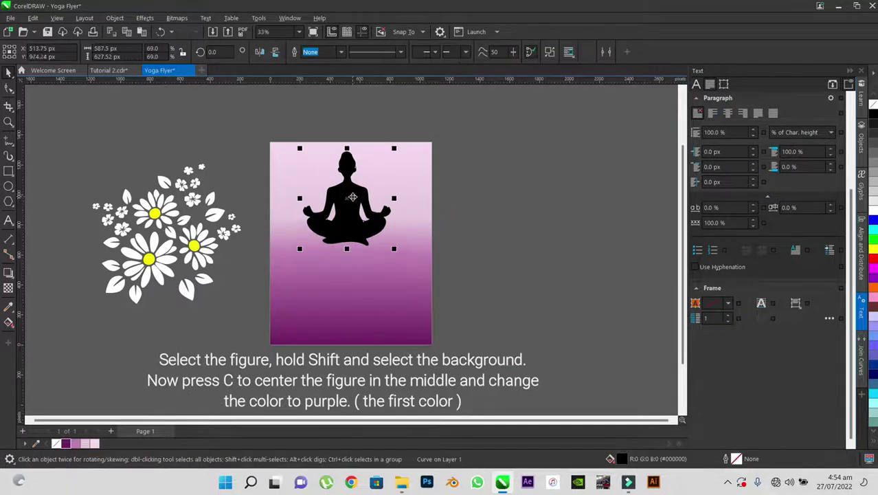
left_click(414, 194, "shift")
key("c")
key("Escape")
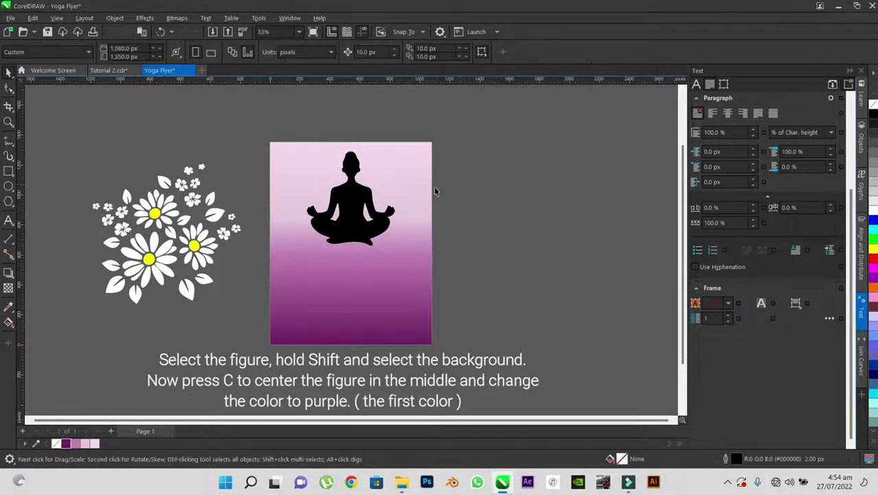
left_click(353, 196)
left_click(66, 443)
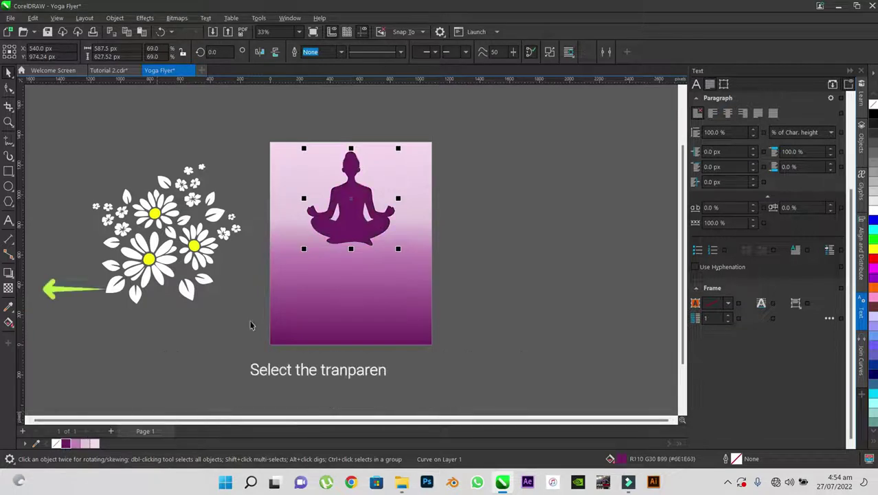
Apply a vertical fountain transparency to the silhouette, fading it from mid-torso down to the crossed legs
left_click(8, 288)
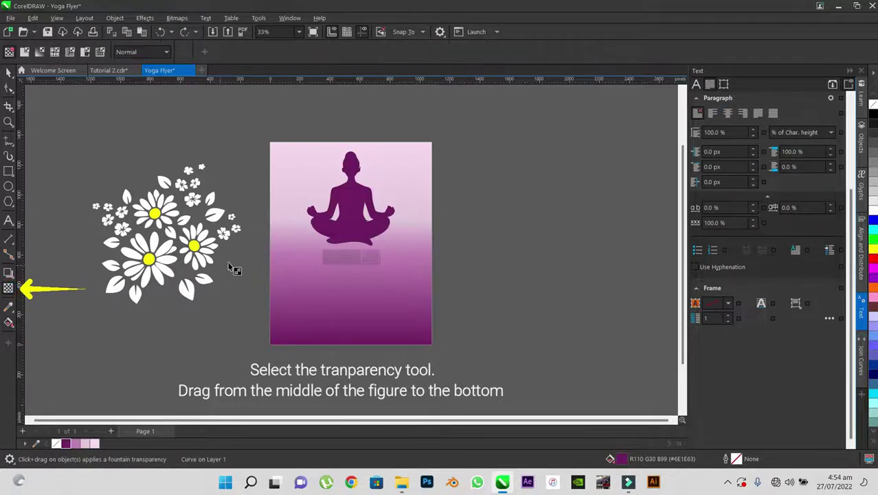
left_click_drag(351, 208, 352, 242)
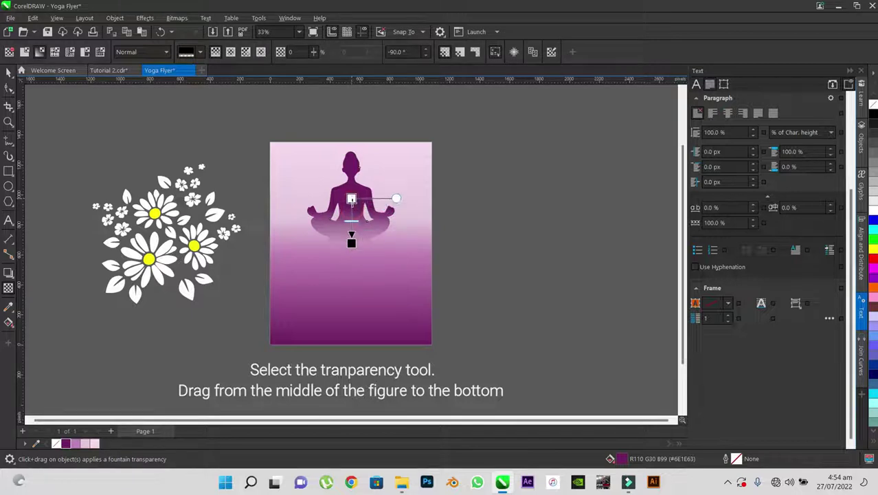
left_click(351, 204)
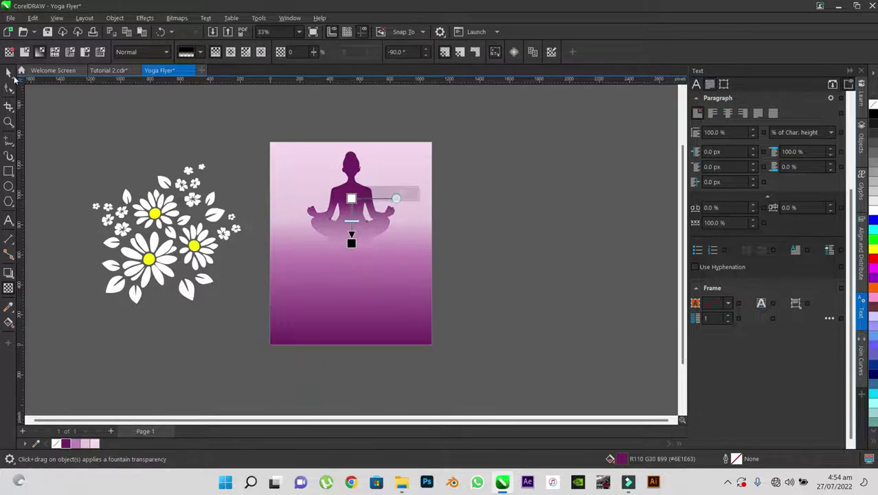
key("space")
Fill the daisy group with the stored dark purple #6E1E63 and move it over the yoga silhouette
left_click(113, 284)
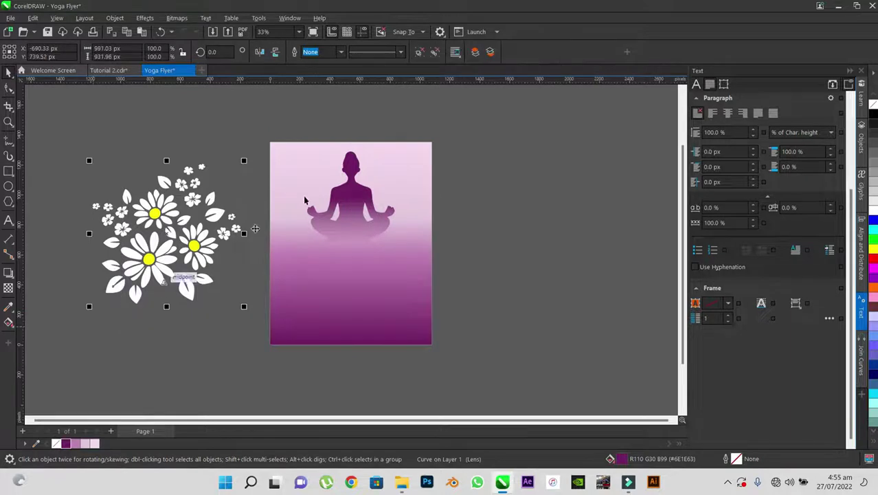
left_click(66, 444)
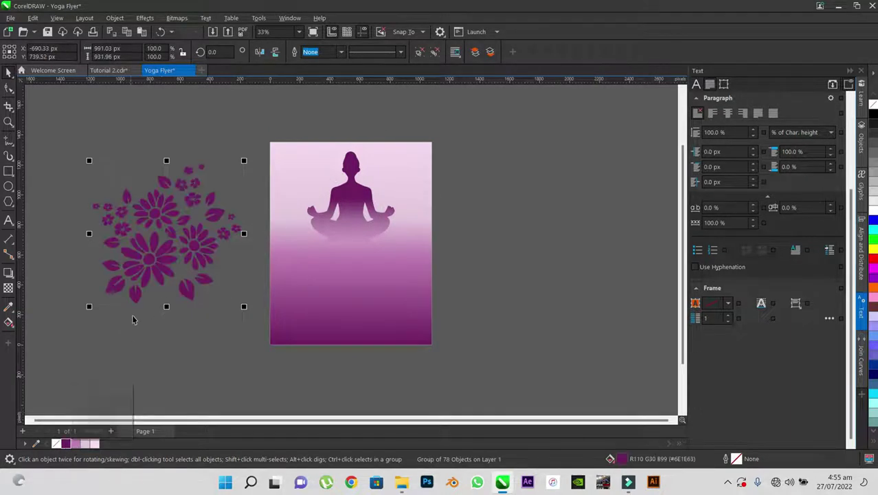
left_click_drag(150, 265, 336, 237)
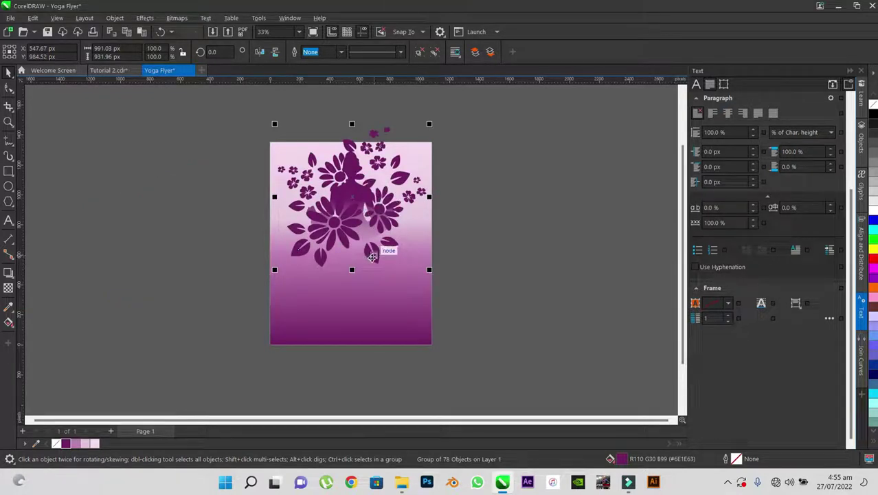
Scale the daisy group down slightly to about 971 x 913 px and shift it a little up and left
scroll(372, 192, "up", 1)
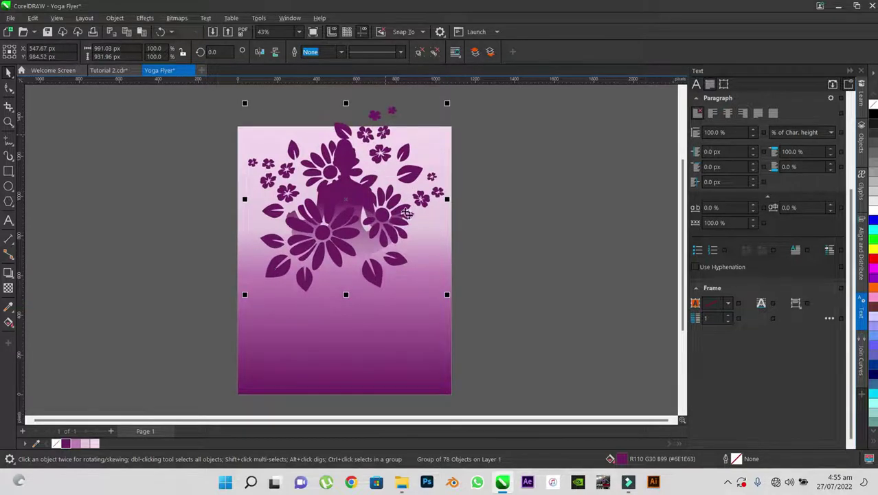
left_click_drag(447, 294, 445, 293)
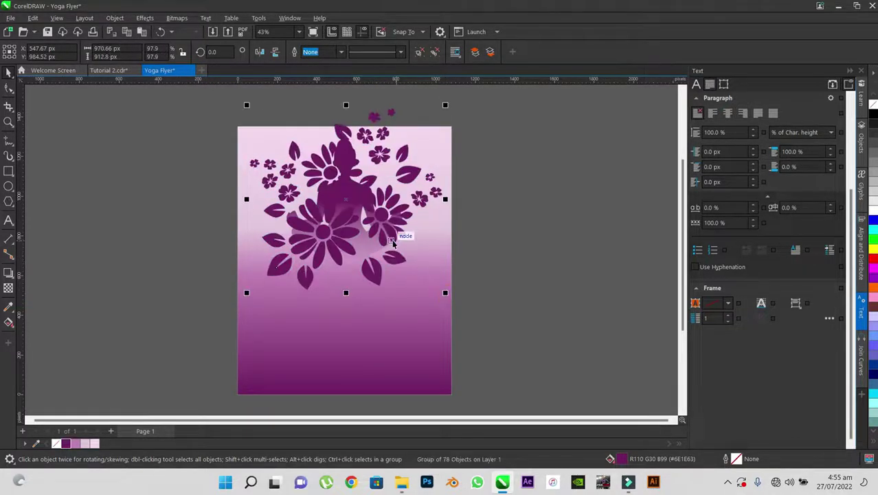
left_click_drag(390, 225, 389, 218)
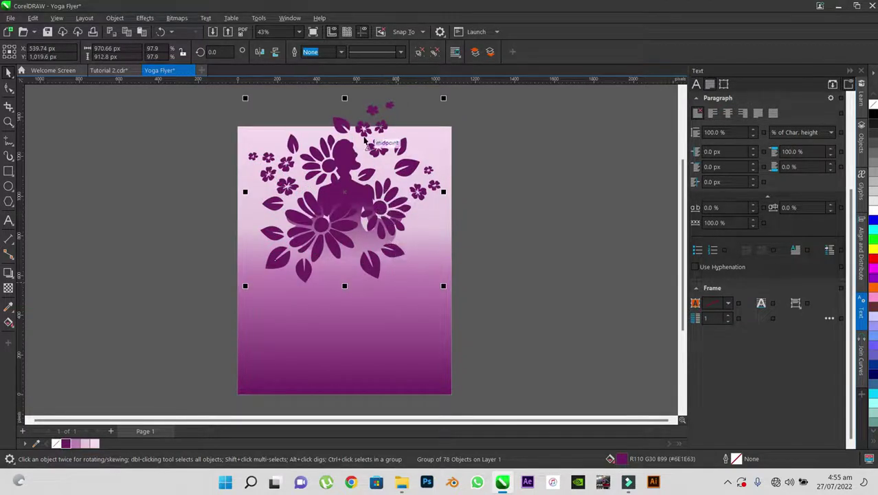
Centre the daisy group horizontally on the background and nudge it slightly upward around the silhouette
left_click_drag(384, 249, 369, 274)
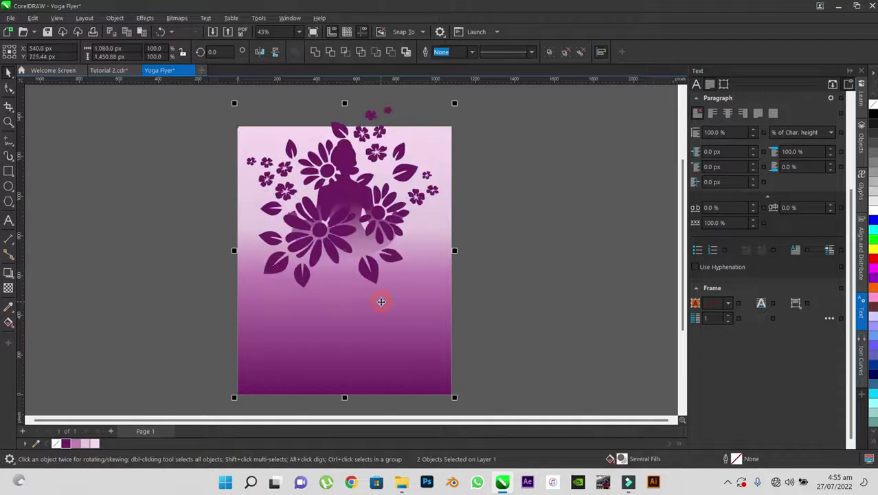
key("Escape")
left_click(379, 211)
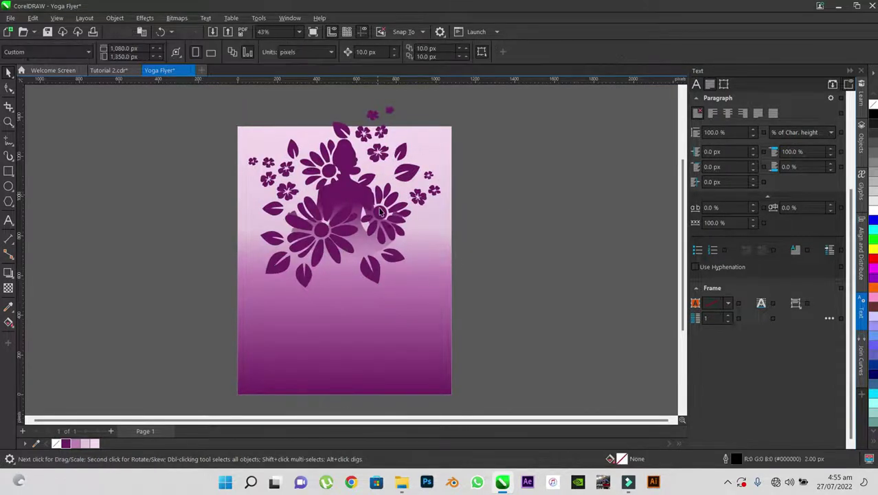
left_click(376, 268)
left_click_drag(377, 264, 378, 262)
left_click(479, 226)
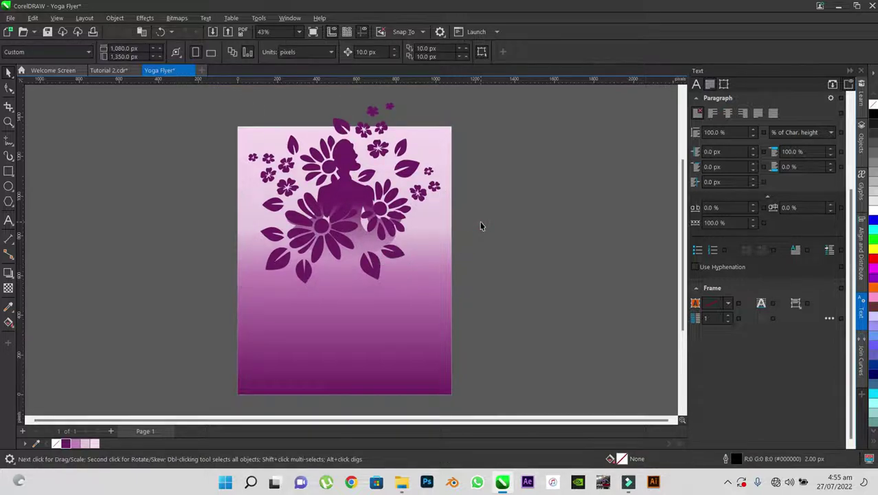
Apply a vertical fountain transparency to the daisy group, fading it behind the silhouette with the upper end at 95% transparency
left_click(393, 224)
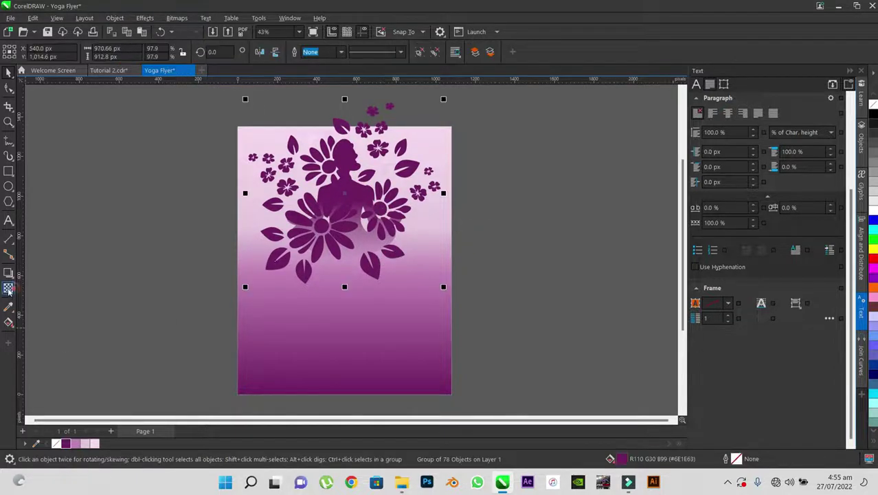
left_click(8, 289)
left_click_drag(307, 287, 327, 117)
left_click(338, 278)
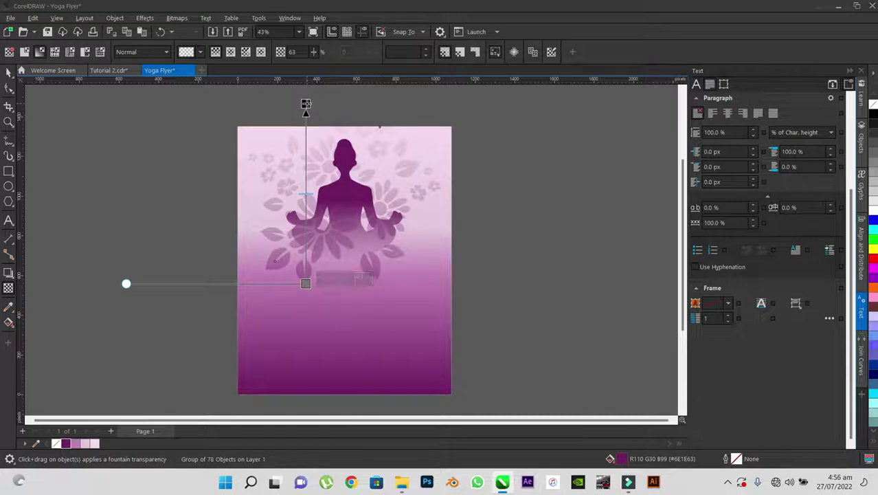
left_click(305, 104)
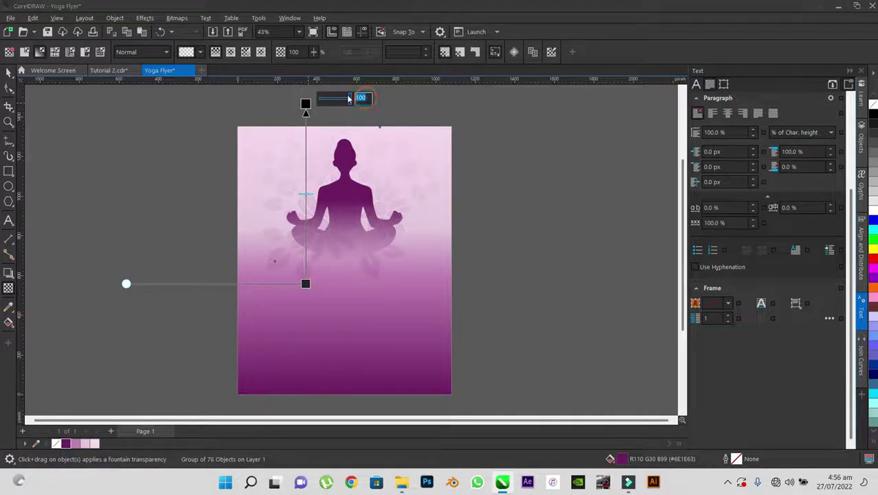
type("5")
key("Return")
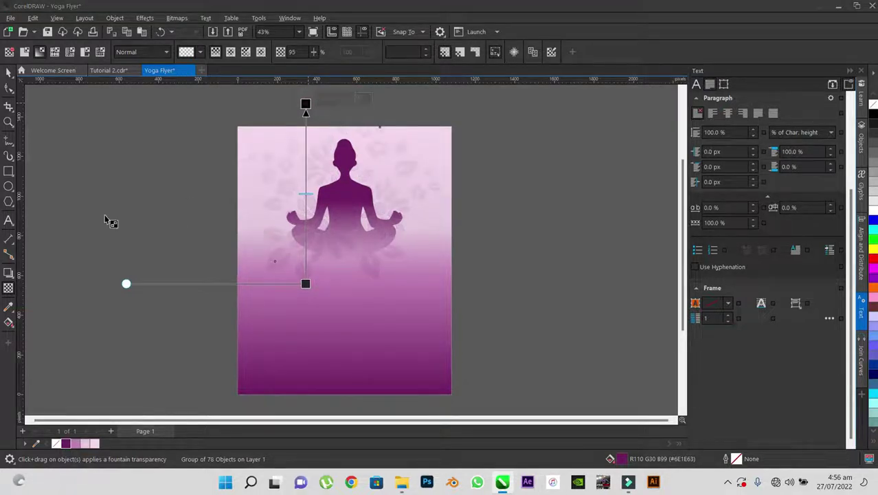
left_click(9, 74)
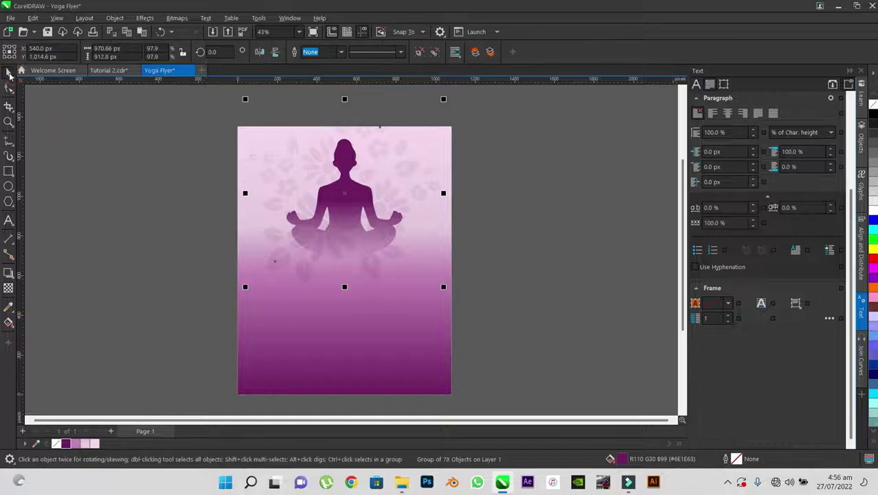
left_click(503, 206)
PowerClip the faded daisy group inside the gradient background
left_click(374, 114)
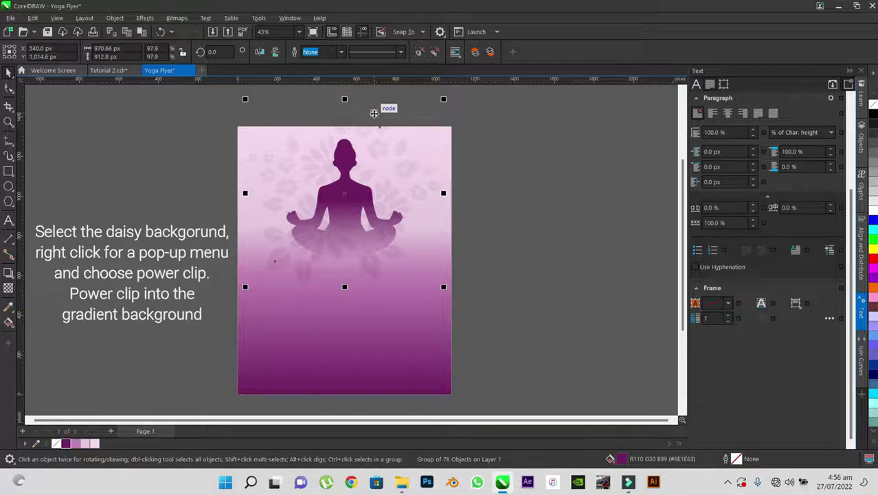
right_click(374, 112)
left_click(434, 242)
left_click(397, 337)
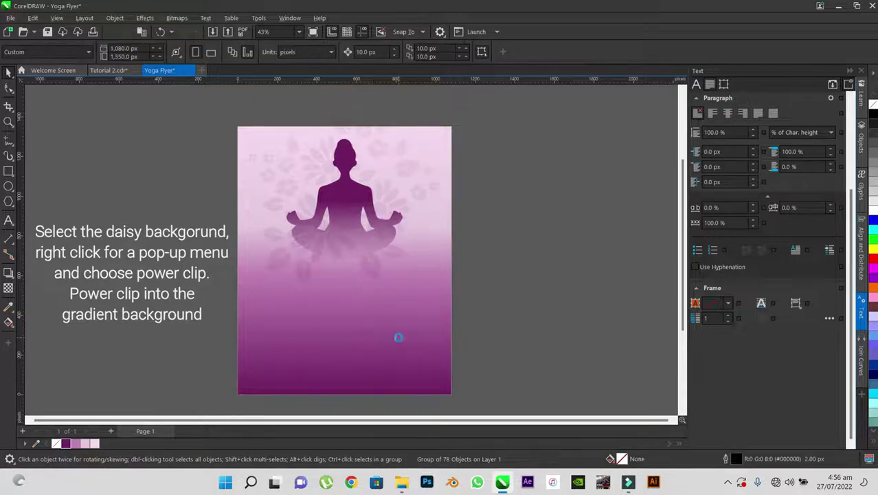
left_click(489, 221)
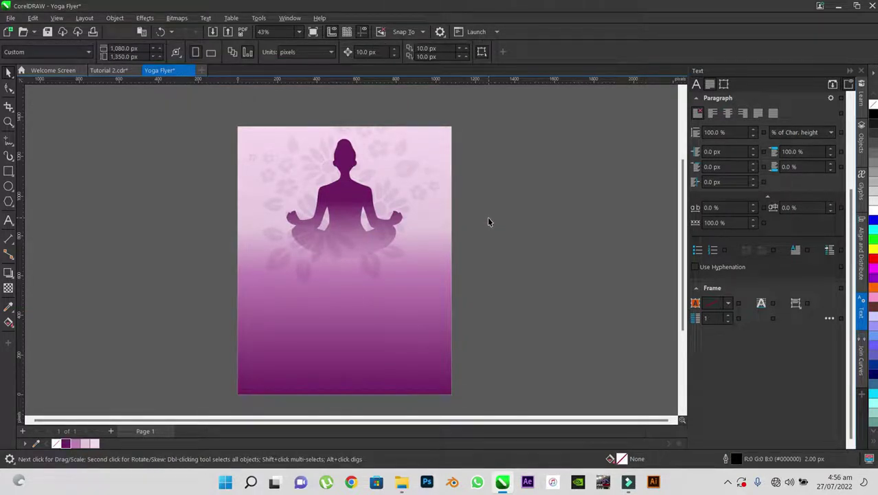
Add the artistic text "YOGA" just below the silhouette's crossed legs
left_click(8, 220)
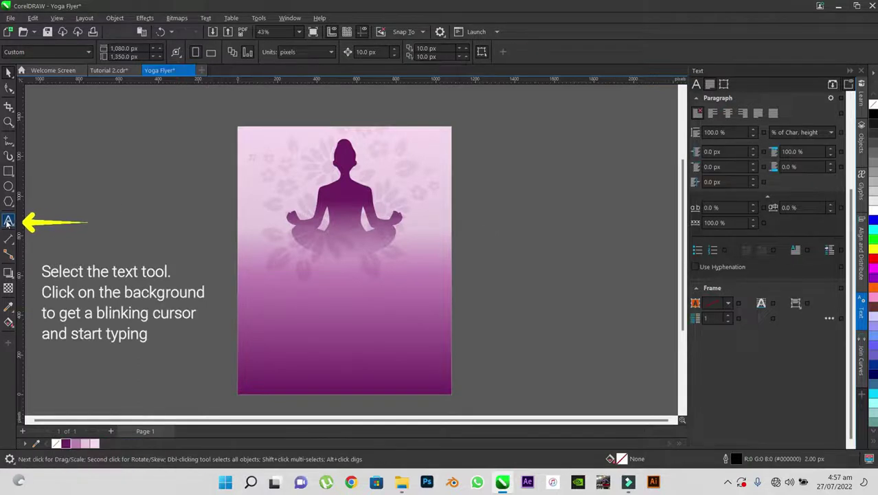
left_click(323, 272)
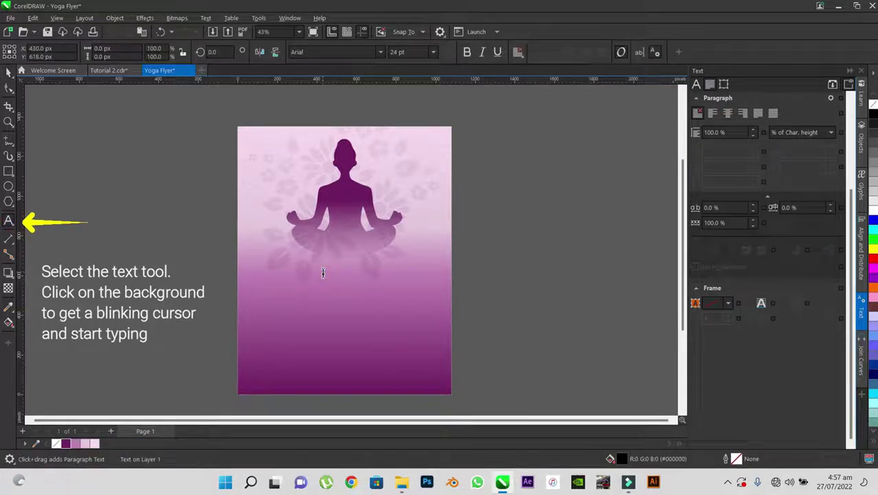
type("YOPGA")
key("BackSpace")
key("BackSpace")
key("BackSpace")
type("GA")
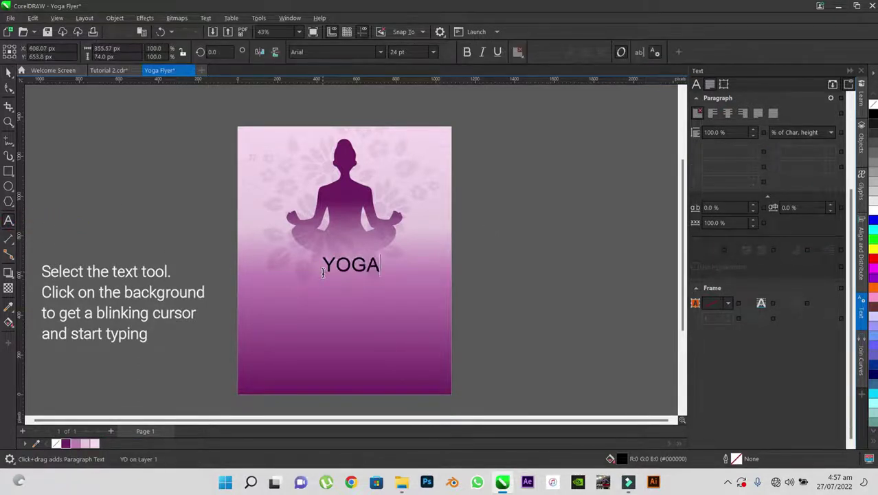
key("Escape")
left_click(9, 73)
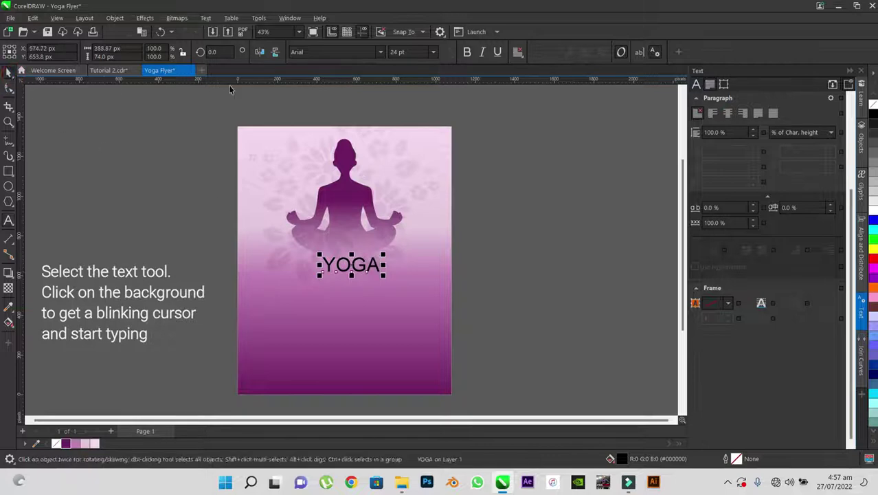
Set the YOGA title to the Supertalls font at 52 pt
left_click(381, 52)
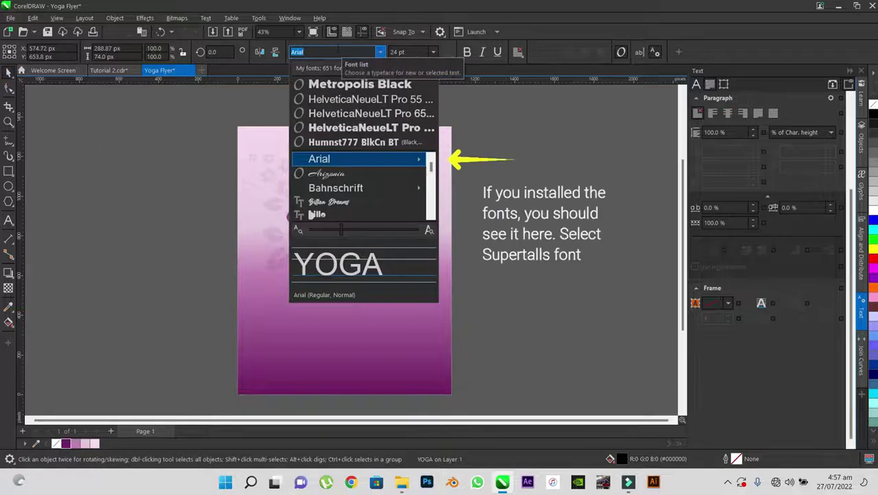
type("su")
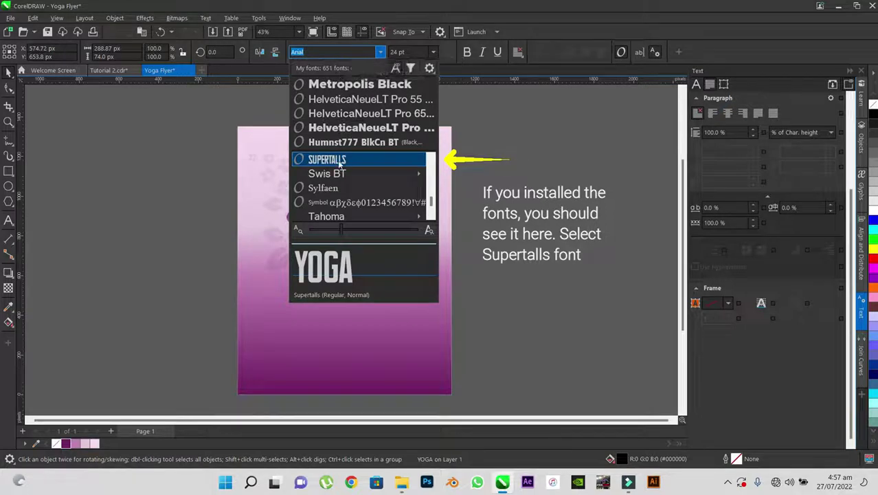
key("Return")
left_click(397, 52)
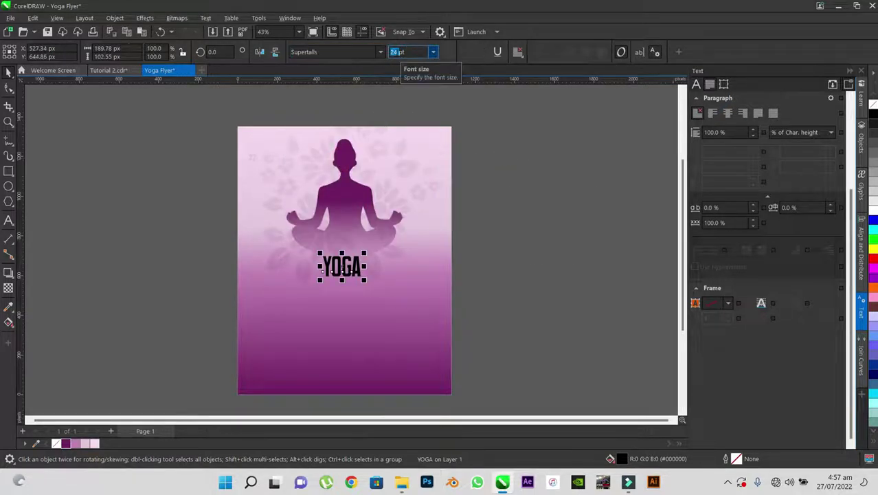
type("52pt")
key("Return")
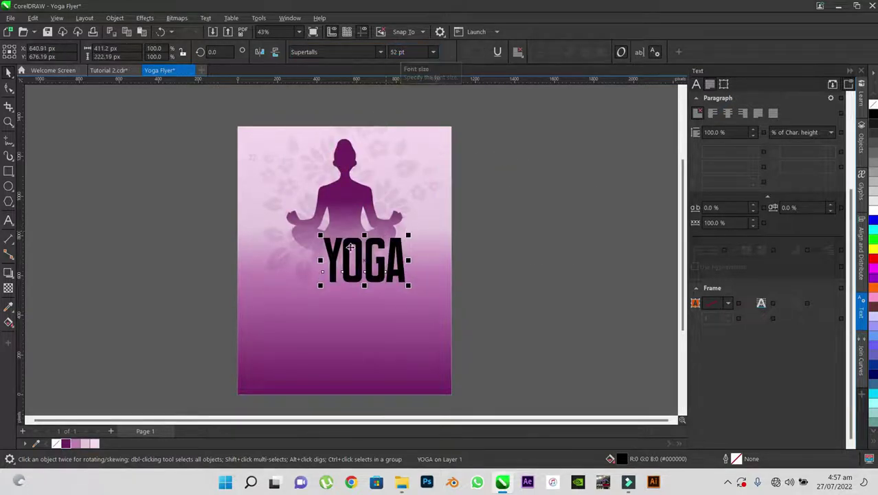
Move the YOGA title slightly up over the crossed legs and centre it horizontally on the background
left_click_drag(353, 246, 334, 241)
left_click(411, 277, "shift")
key("c")
Set the YOGA title's text alignment to center and fill it with white
left_click(344, 254)
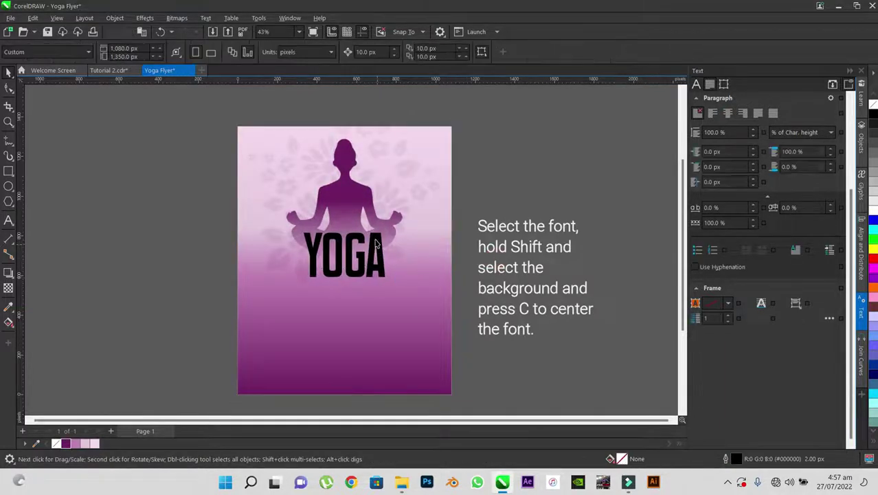
left_click(516, 50)
left_click(538, 90)
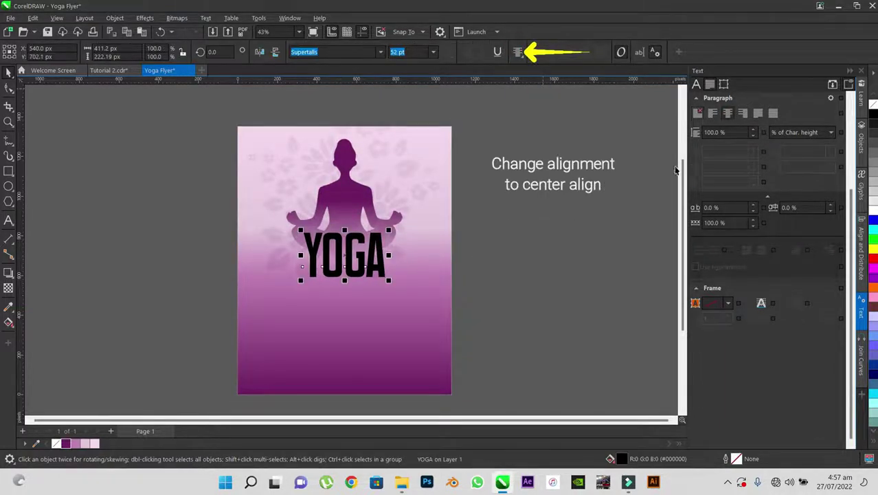
left_click(874, 211)
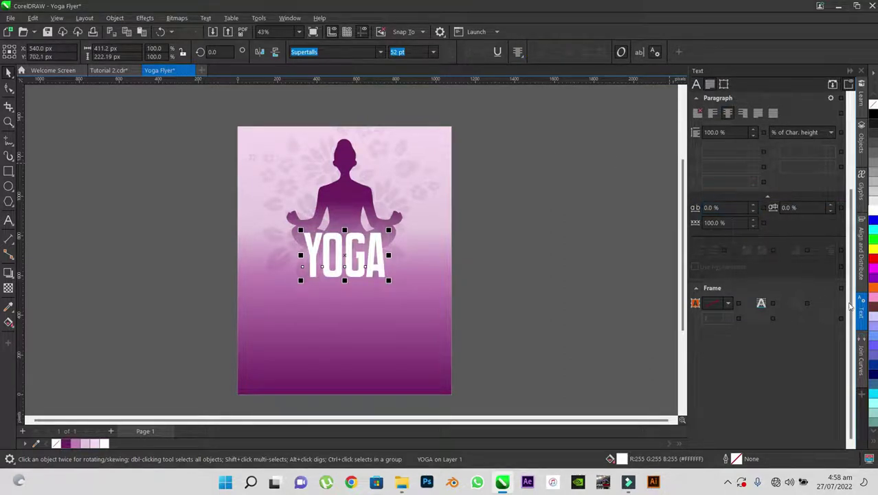
Set the YOGA title's character spacing to 150% in the paragraph text settings
left_click(862, 314)
left_click(862, 314)
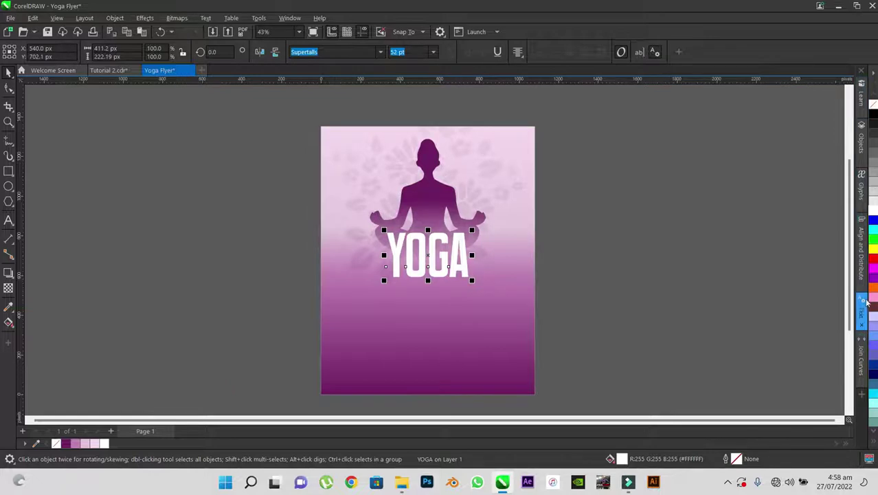
left_click(862, 308)
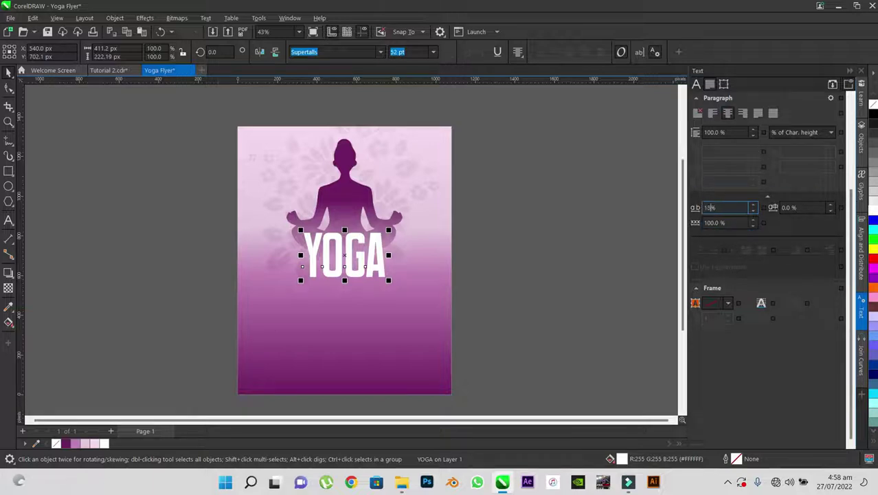
key("Return")
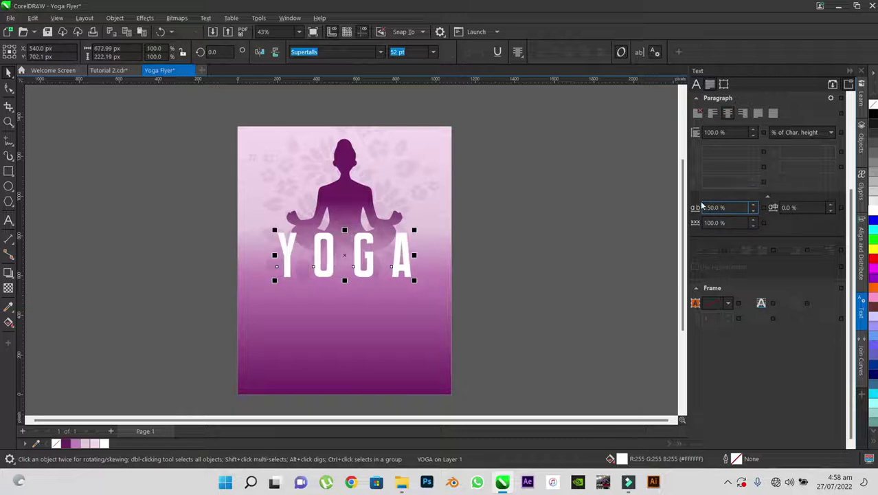
Collapse the Text docker, turn it off and on again in the docker list, and expand its spacing options
left_click(850, 73)
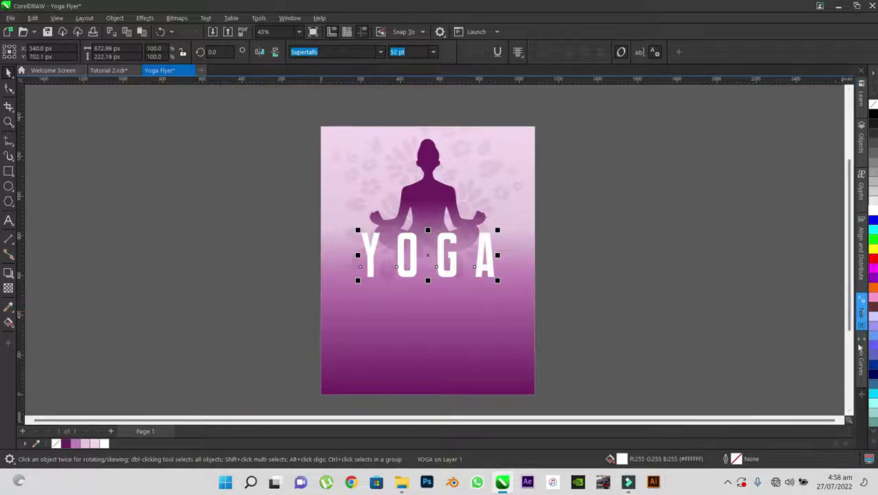
left_click(862, 396)
scroll(778, 323, "down", 1)
scroll(778, 343, "up", 1)
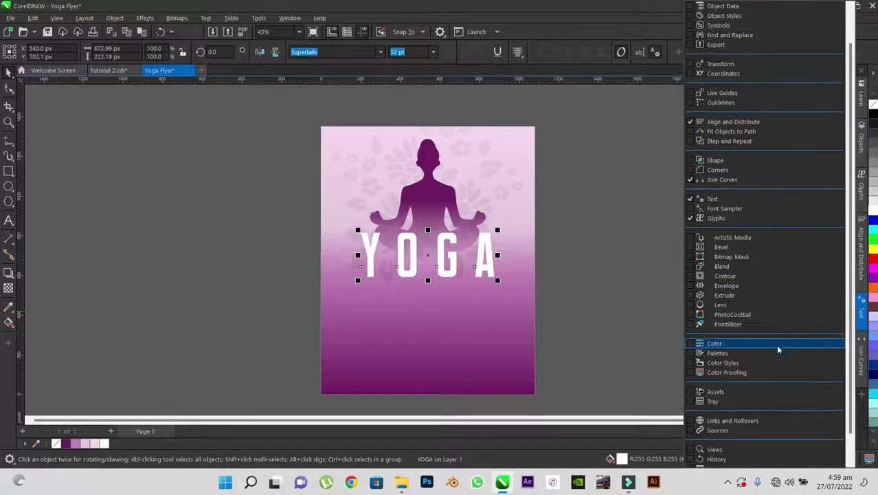
left_click(692, 200)
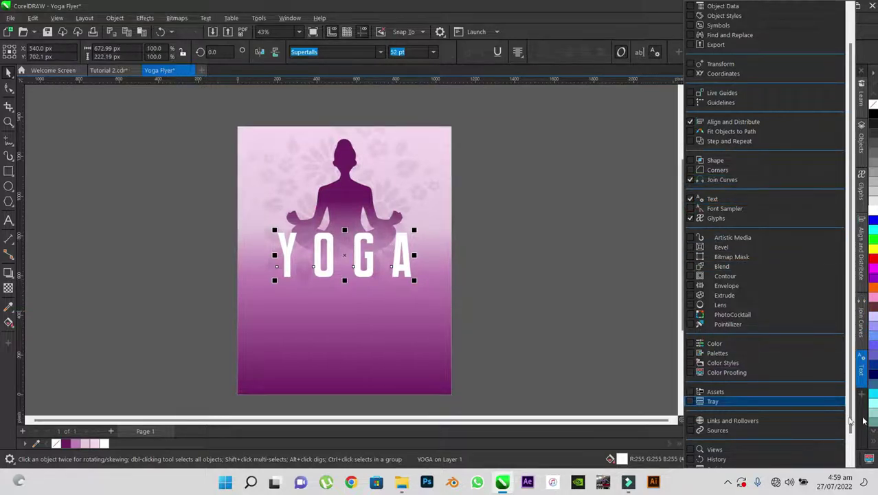
left_click(656, 357)
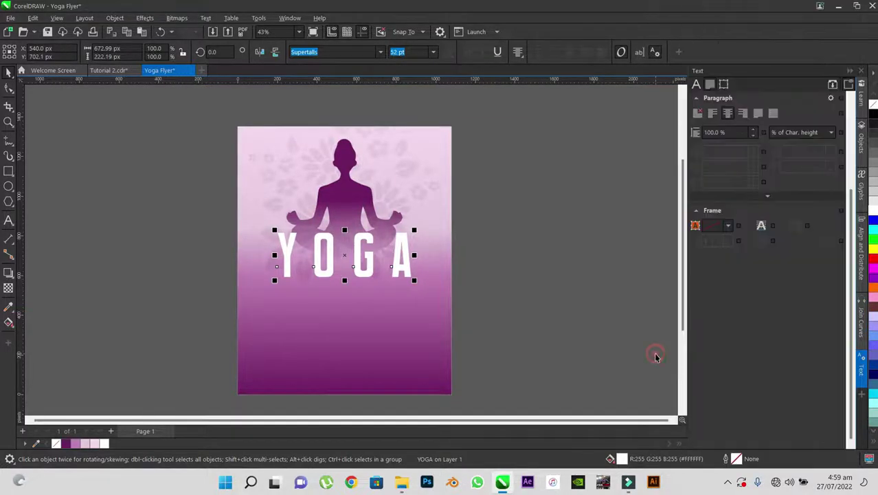
left_click(762, 197)
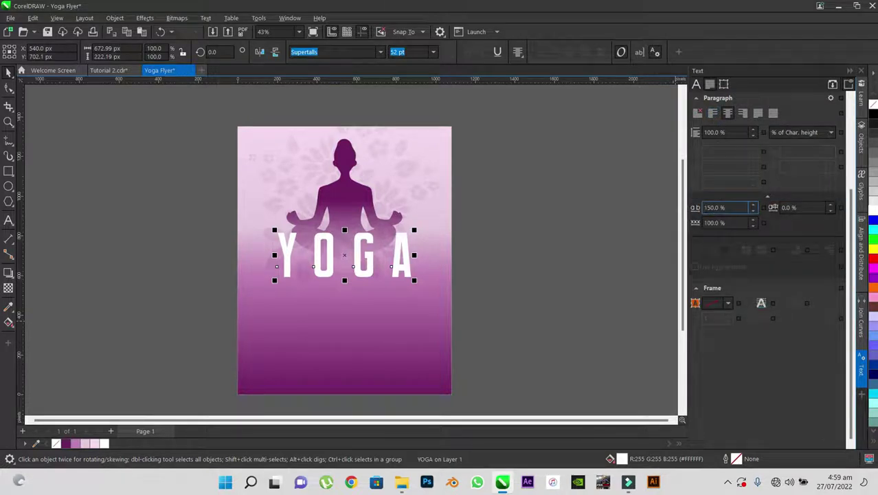
left_click(635, 271)
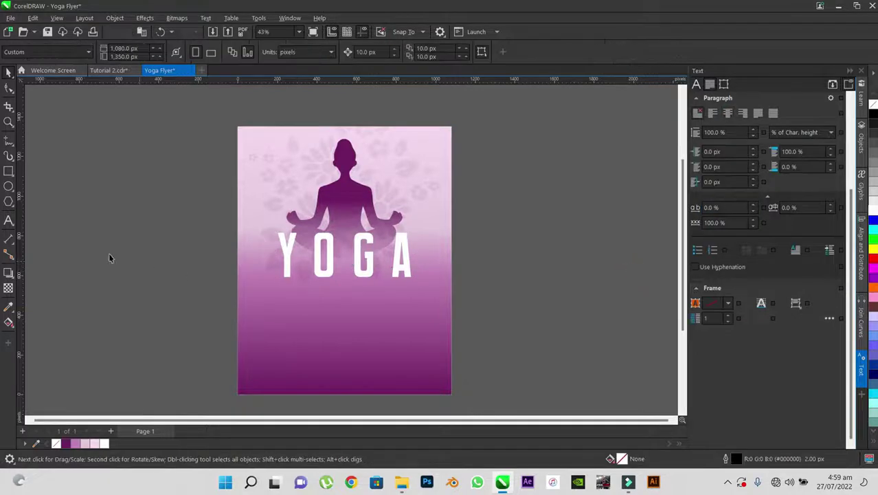
Add the artistic text "COMING SOON" directly below the YOGA title
left_click(8, 221)
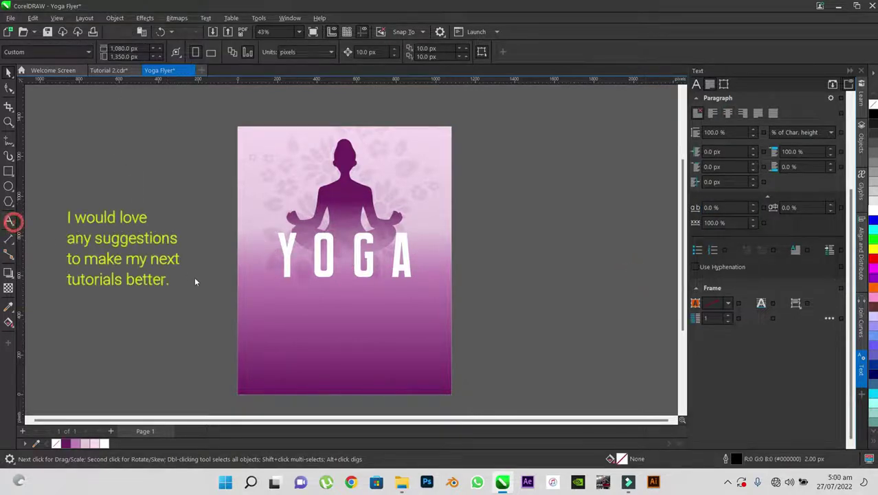
left_click(283, 296)
type("COMING S")
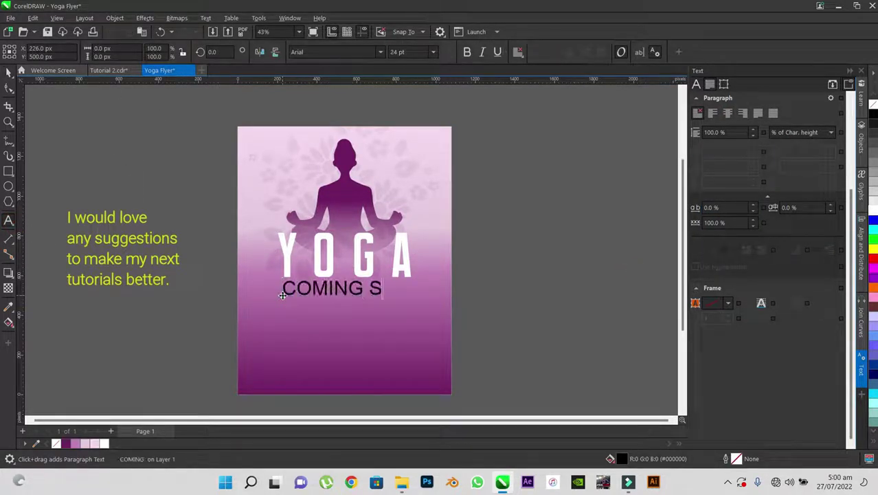
type("OON")
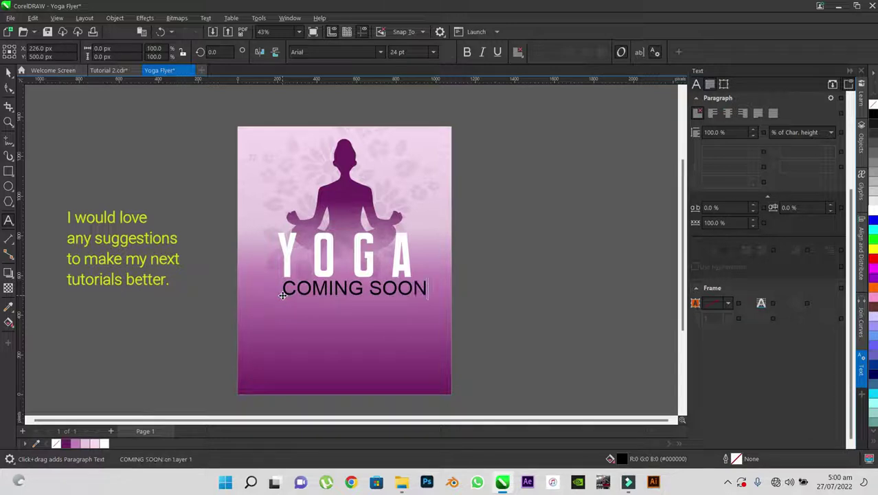
key("Escape")
left_click(9, 74)
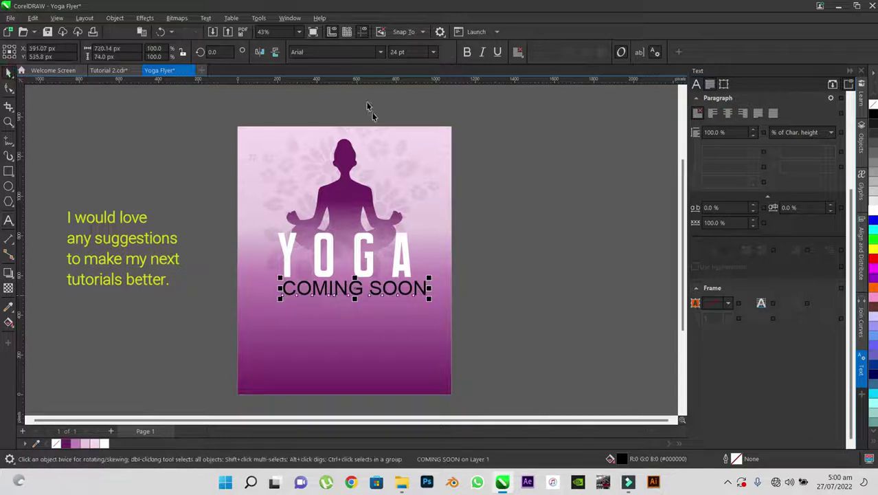
Change the font of the COMING SOON text to HelveticaNeueLT Pro 67 MdCn
left_click(381, 53)
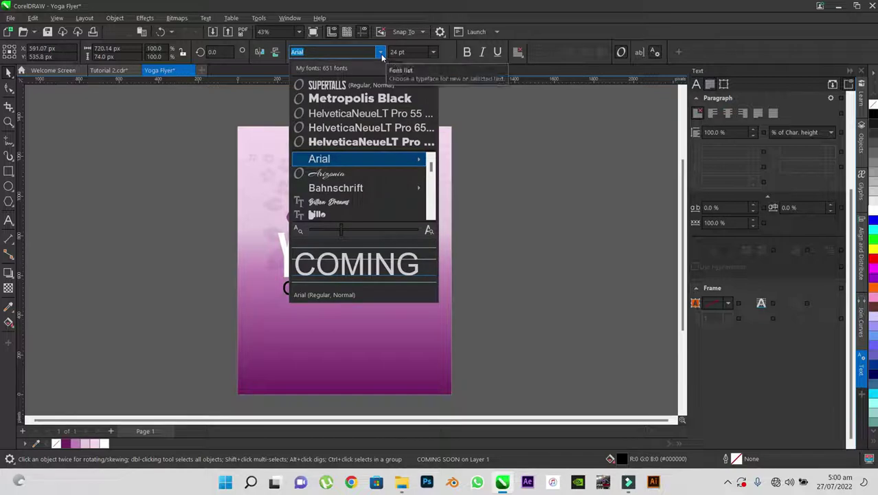
scroll(364, 165, "down", 10)
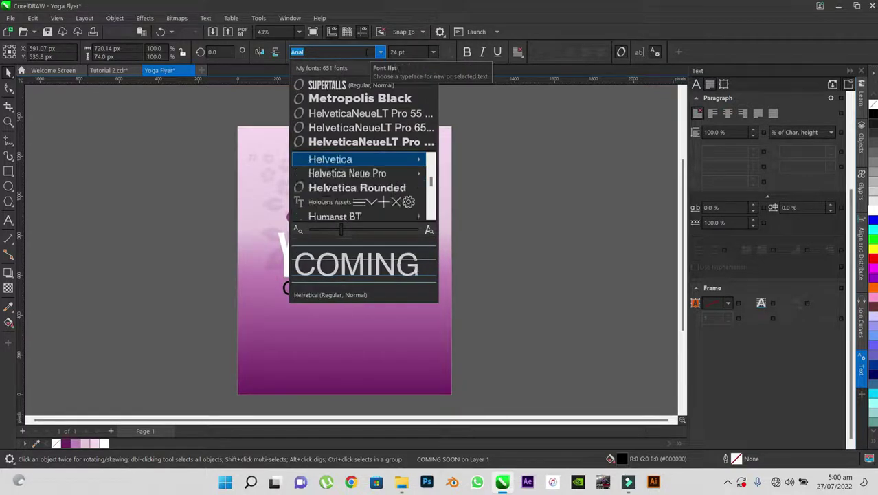
mouse_move(393, 175)
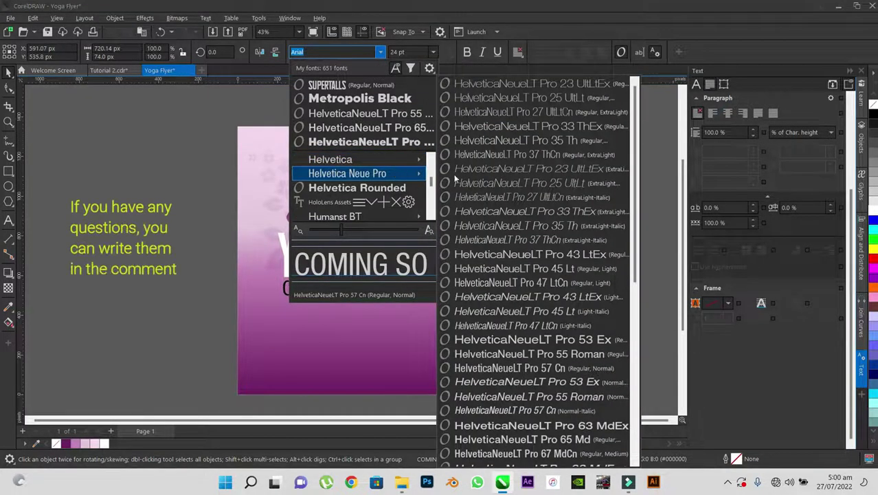
scroll(536, 226, "down", 3)
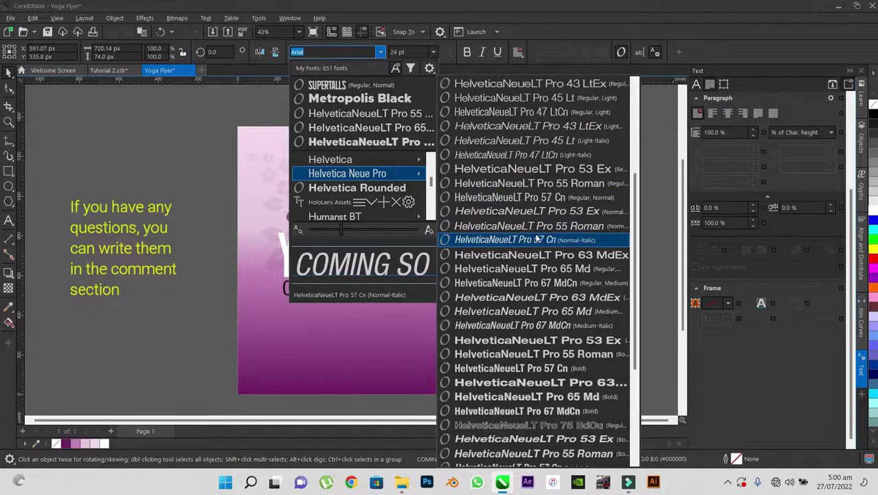
left_click(569, 287)
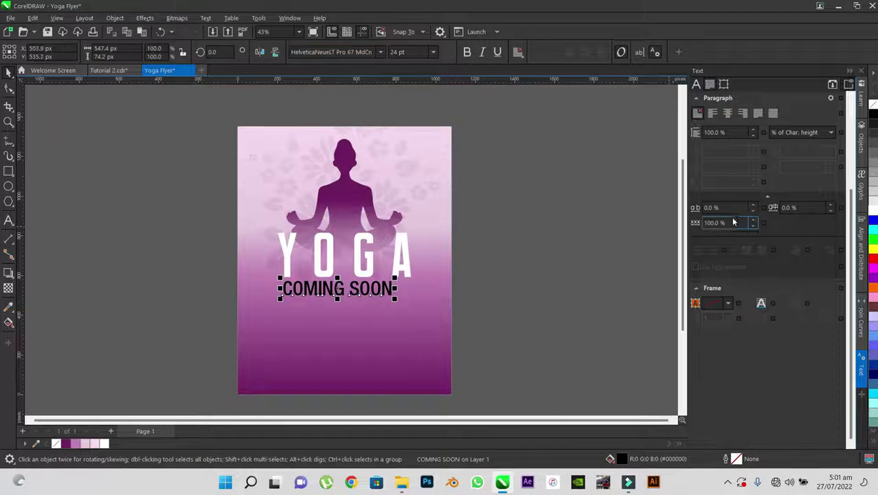
Set the COMING SOON text's font size to 18.4 pt and its character spacing to 150%
double_click(396, 51)
type("18")
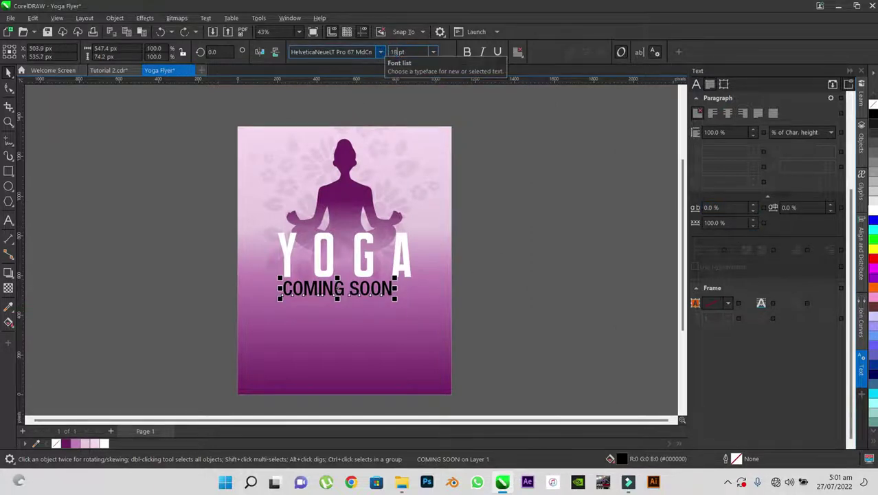
type(".4")
key("Return")
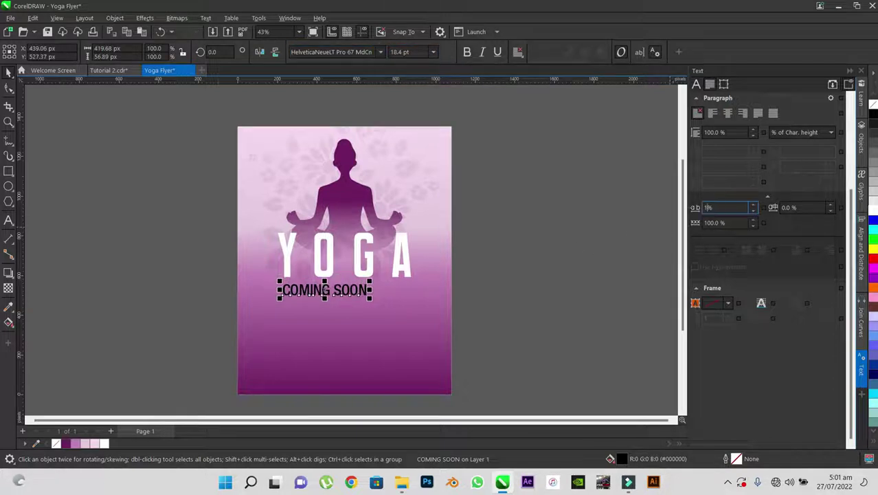
type("150%")
key("Return")
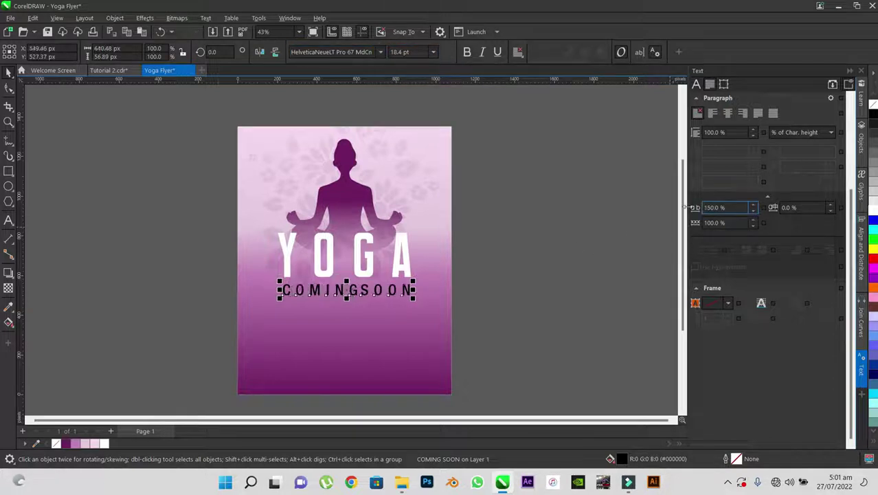
Center the COMING SOON text's alignment and horizontal position on the flyer, and fill it with white
left_click(518, 51)
left_click(540, 88)
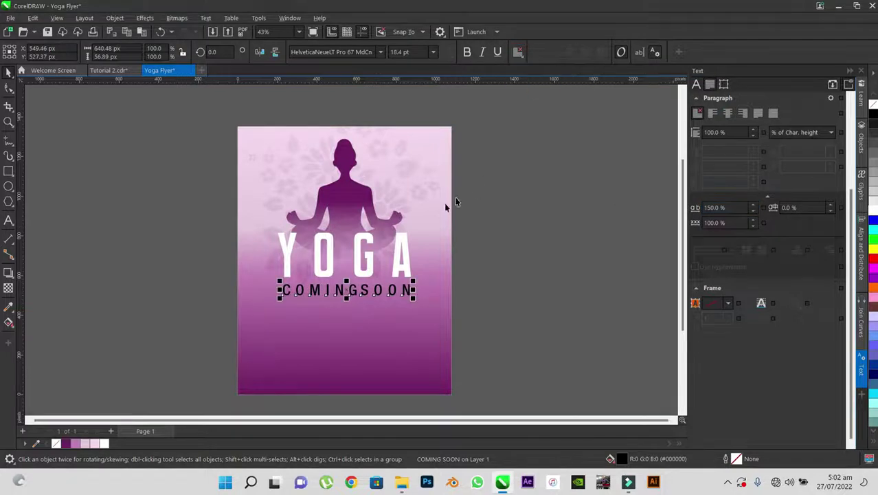
left_click(399, 241, "shift")
left_click(481, 242)
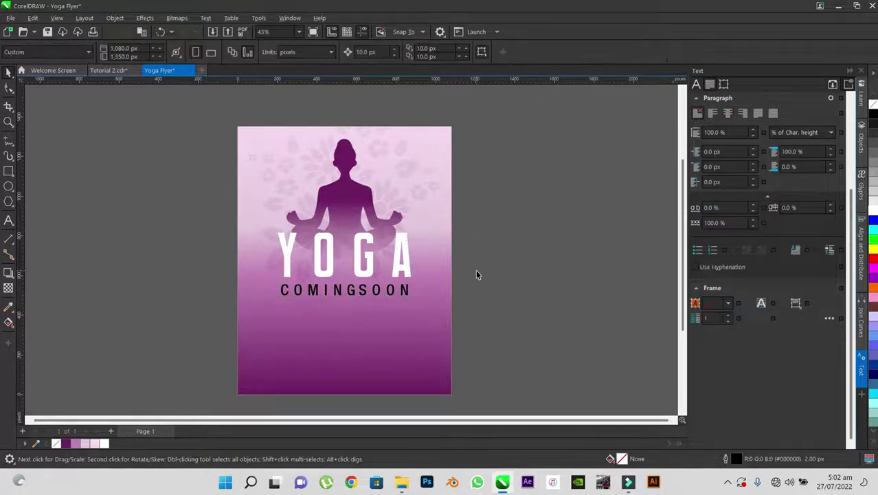
left_click_drag(476, 271, 257, 308)
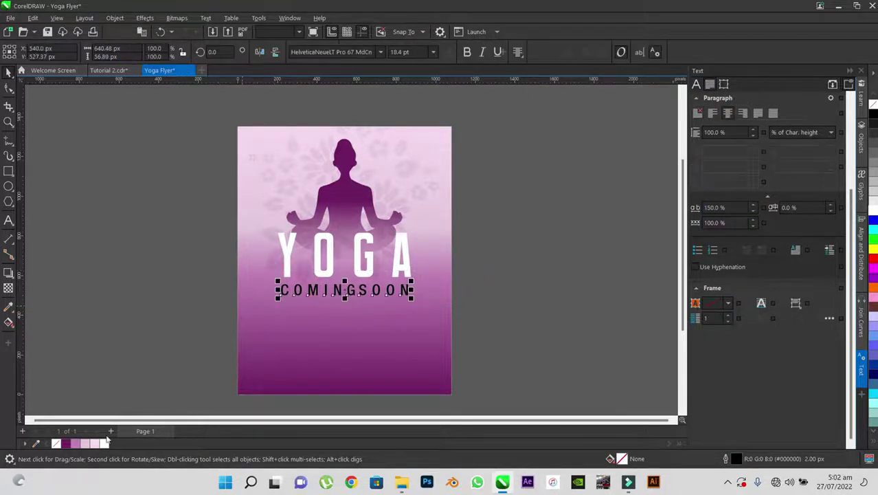
left_click(871, 218)
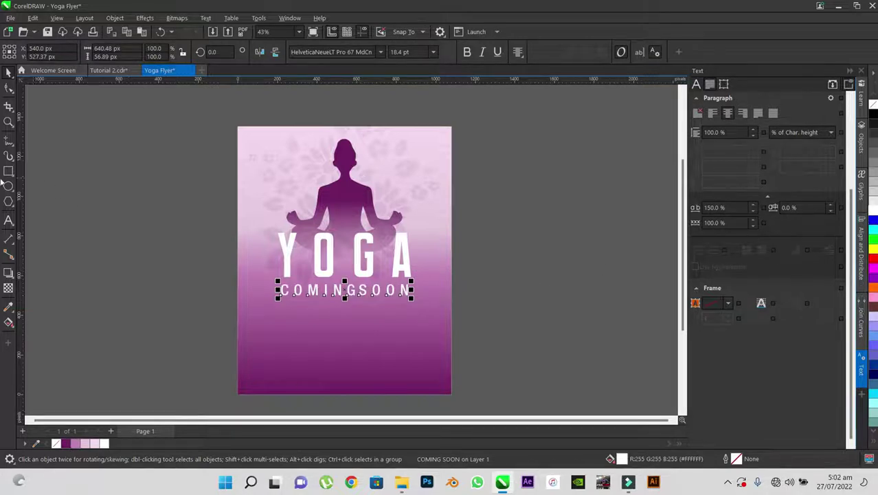
Nudge the COMING SOON text slightly up toward the YOGA title and insert an extra space between its two words
scroll(371, 232, "up", 1)
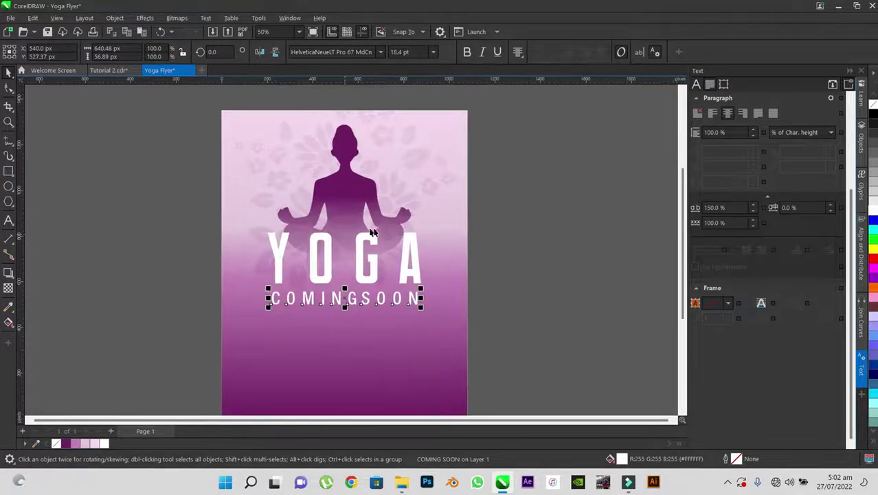
scroll(680, 174, "down", 1)
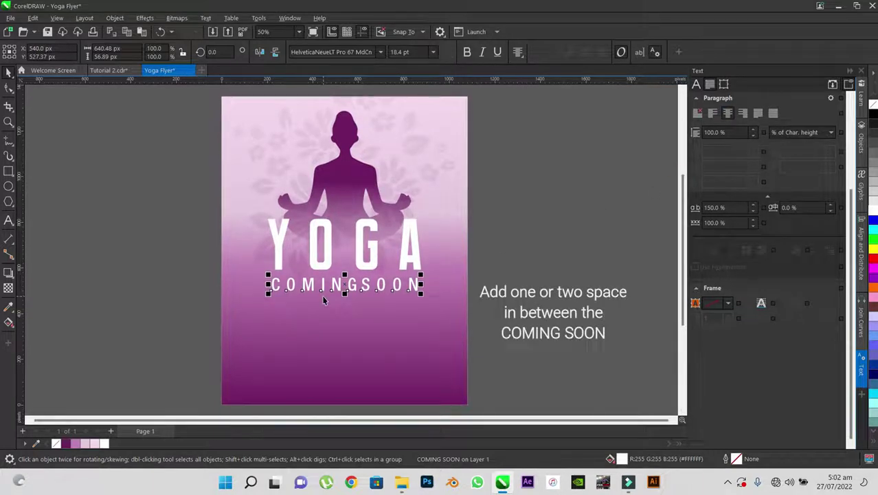
double_click(324, 300)
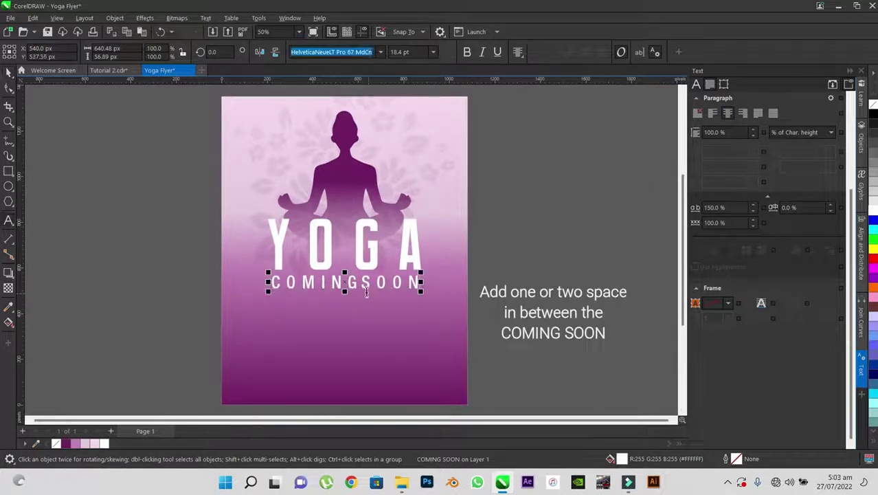
left_click(365, 284)
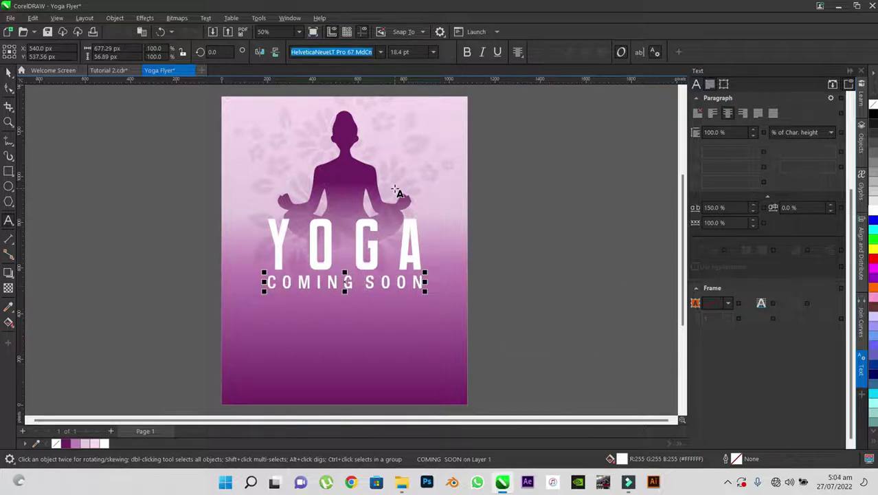
left_click(8, 87)
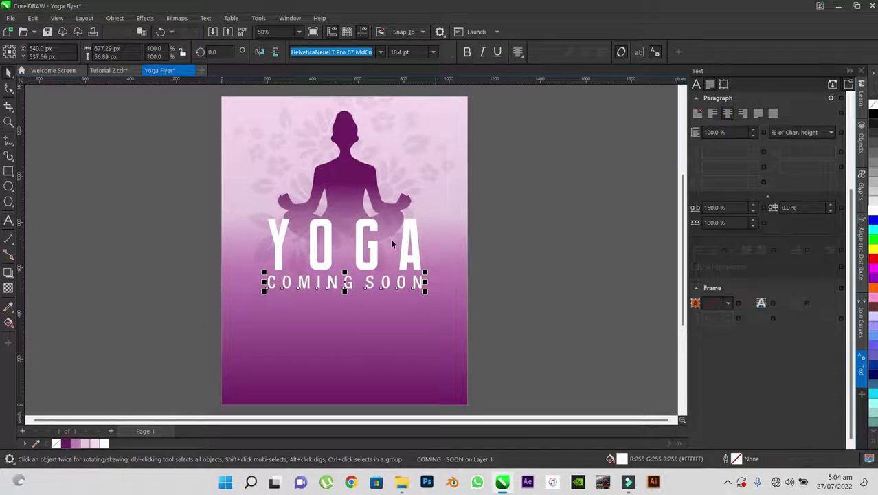
left_click(362, 244)
left_click(512, 237)
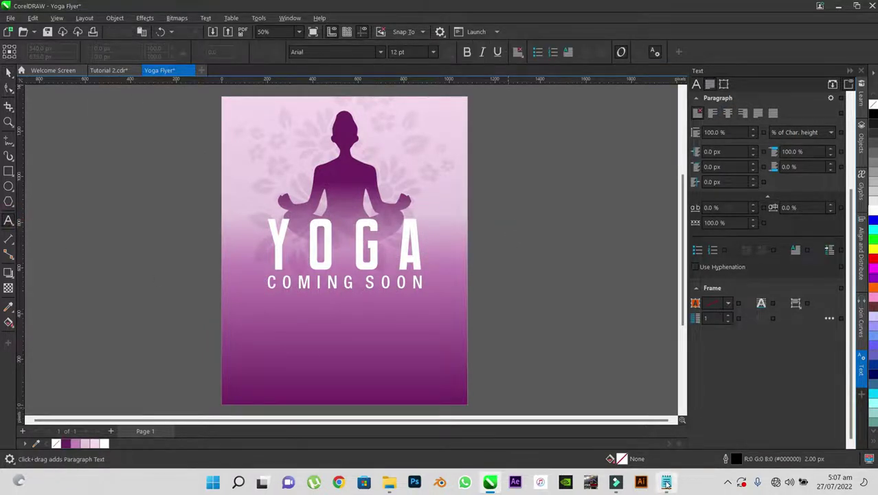
Check the scripted wording in Notepad and add the artistic text "BREATH . CONTROL . FOCUS . INFINITY" below COMING SOON in CorelDRAW
left_click(665, 481)
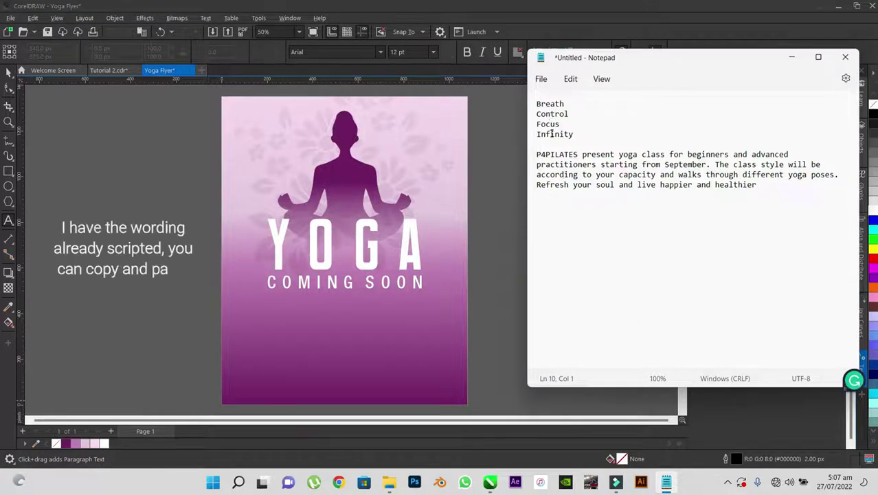
left_click(791, 58)
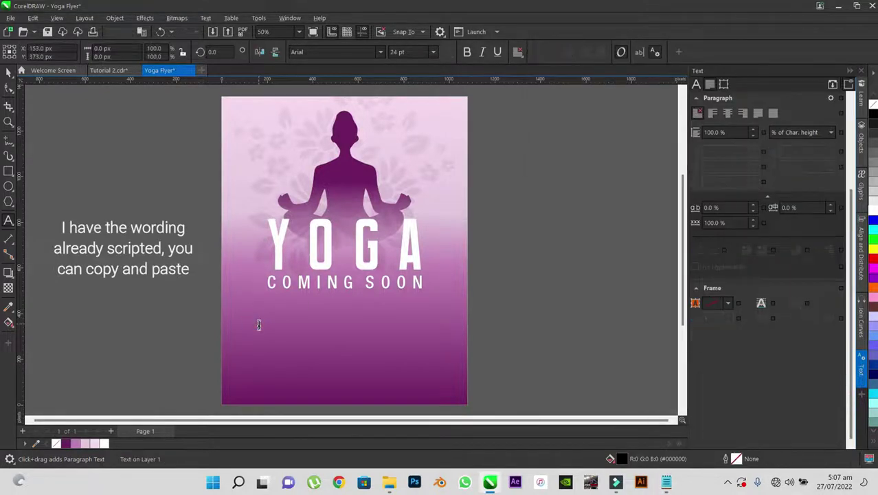
type("BREATH")
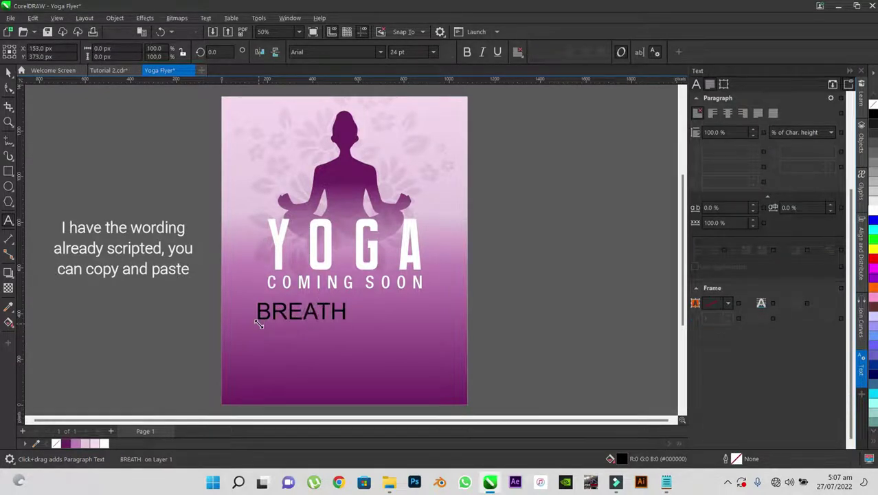
key("Escape")
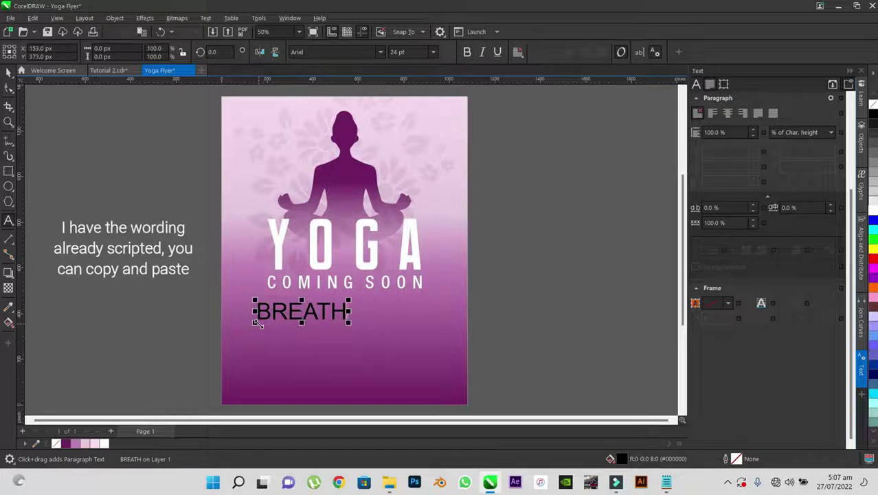
type(". CONTR")
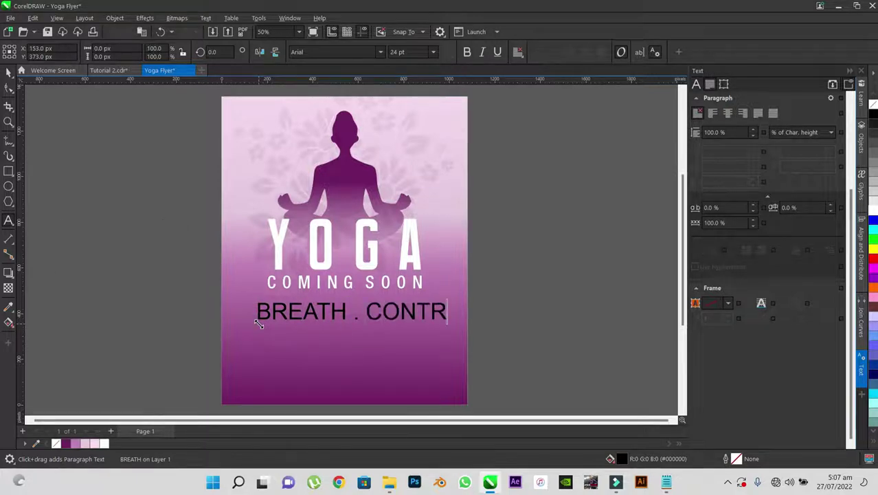
type("OL . FOC")
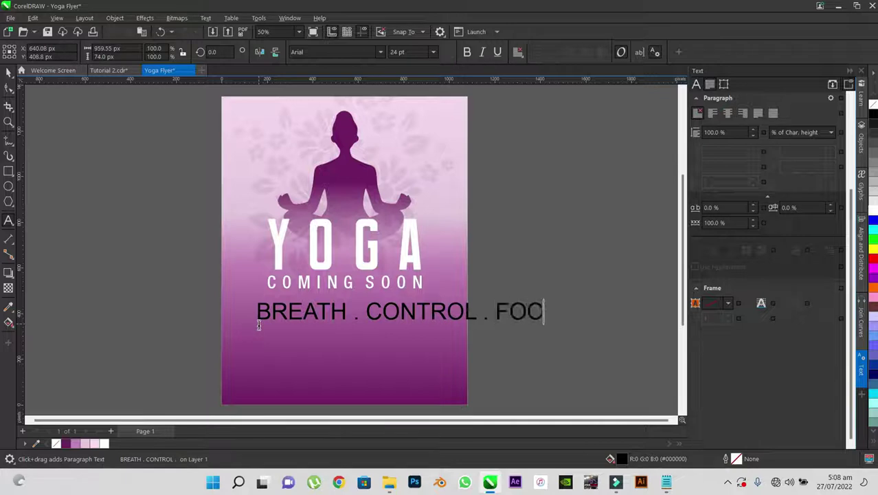
type("US . INFINITY")
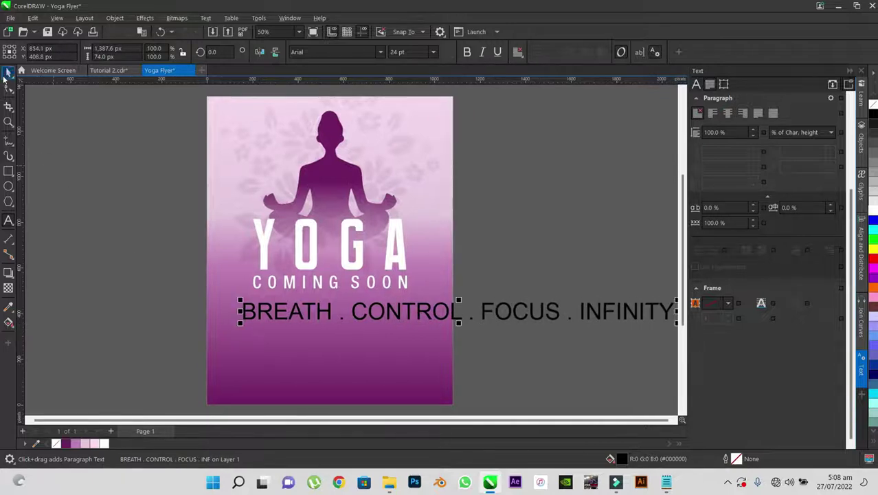
key("ctrl+space")
scroll(423, 307, "down", 1)
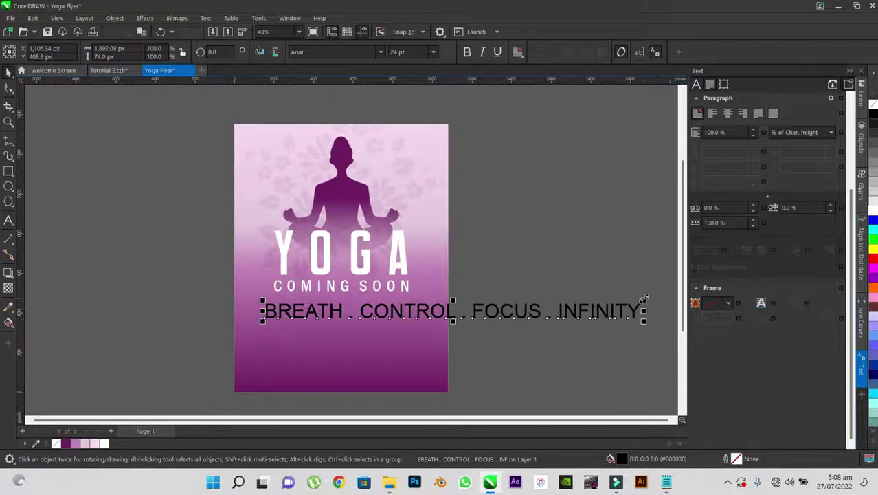
Scale the BREATH . CONTROL . FOCUS . INFINITY line down to fit within the flyer and set its font size to 8.5 pt
left_click_drag(644, 300, 422, 309)
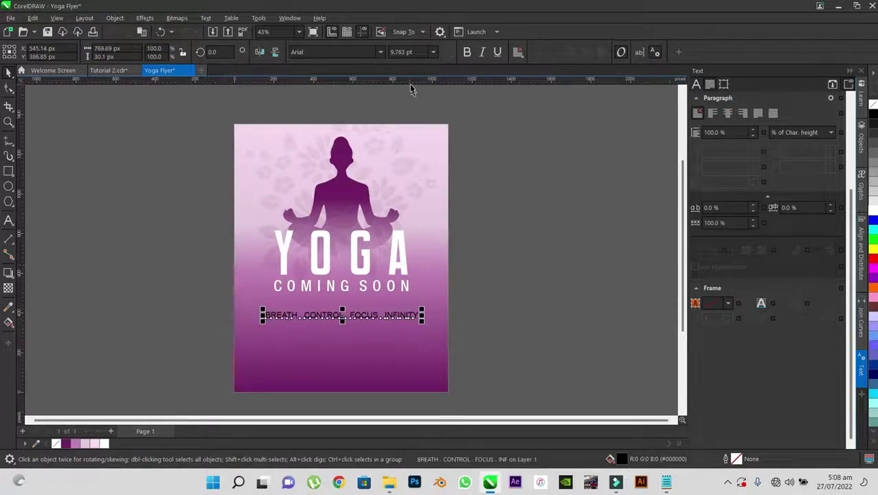
left_click(401, 52)
type("8")
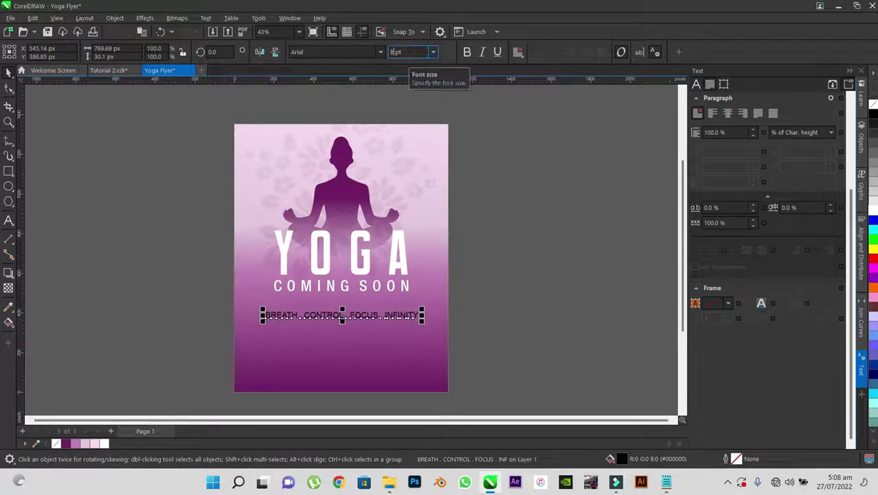
key("Return")
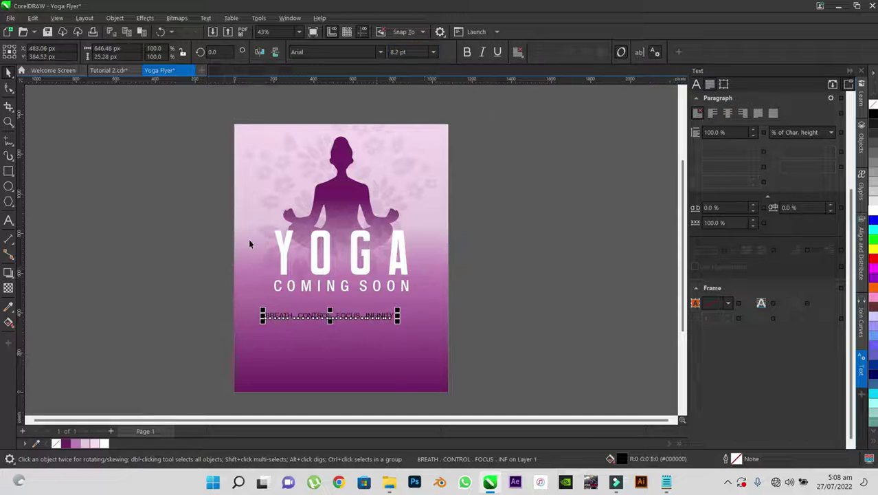
left_click(398, 52)
left_click(399, 51)
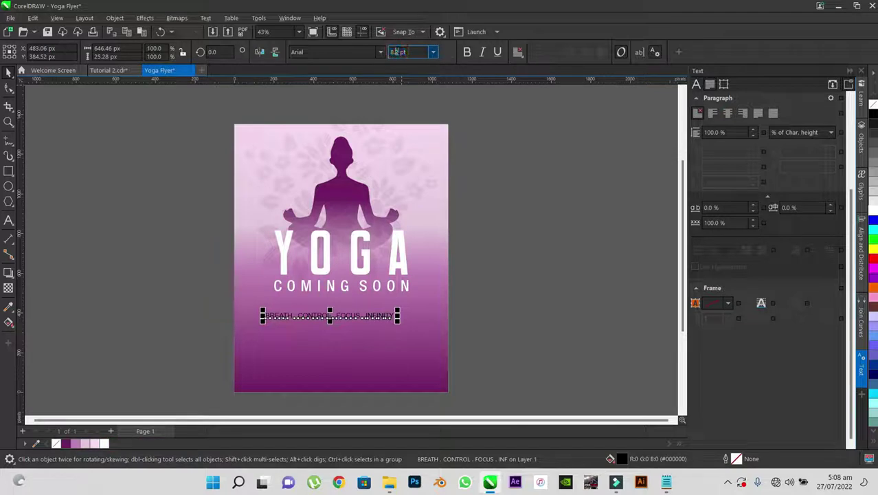
key("BackSpace")
type("5")
key("Return")
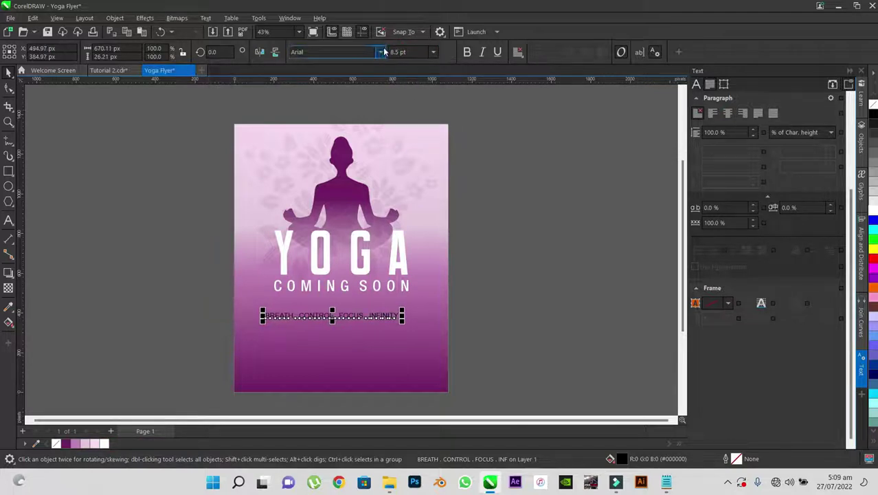
Change the font of the BREATH . CONTROL . FOCUS . INFINITY line to HelveticaNeueLT Pro 55 Roman
left_click(381, 52)
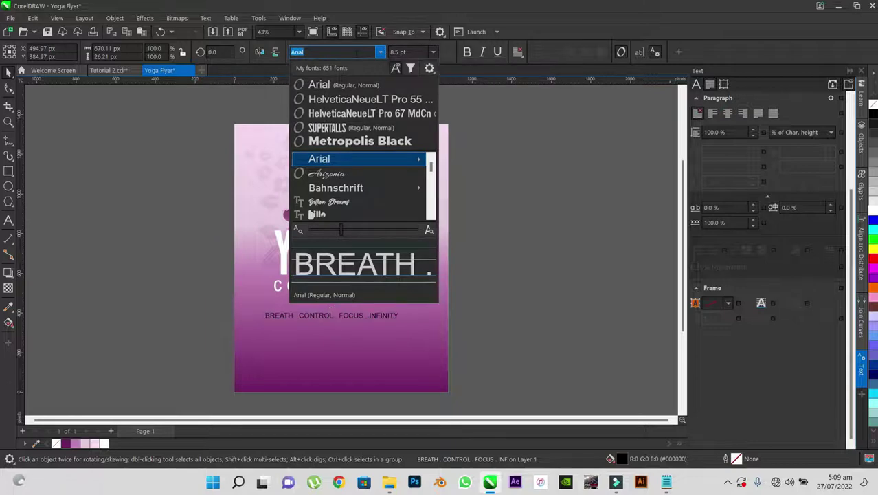
scroll(363, 180, "down", 10)
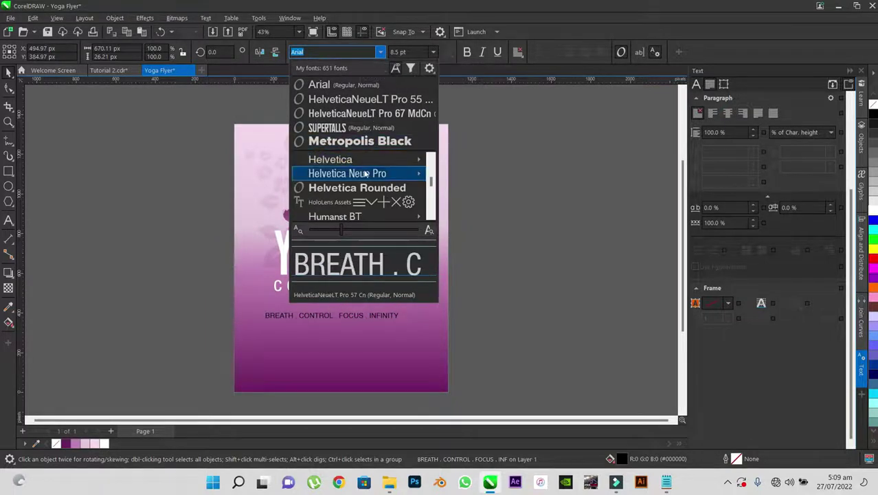
mouse_move(366, 174)
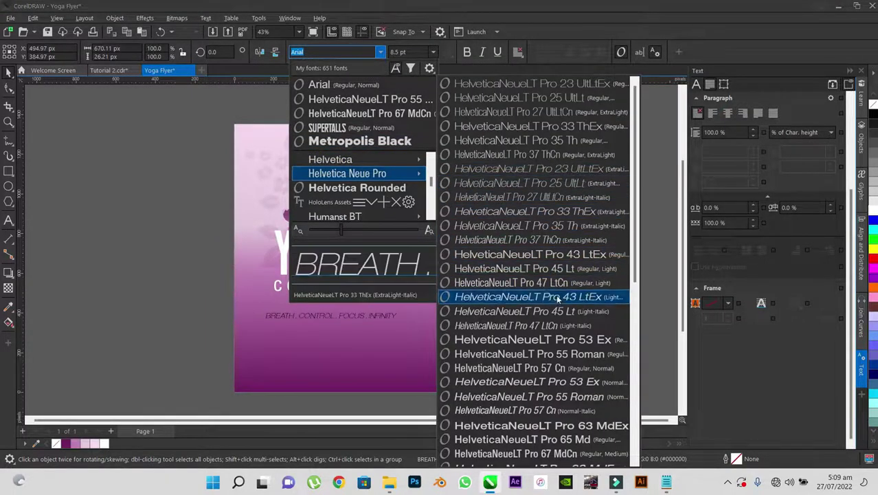
left_click(566, 353)
Center the BREATH . CONTROL . FOCUS . INFINITY line horizontally on the flyer background and fill it with white
left_click(427, 319, "shift")
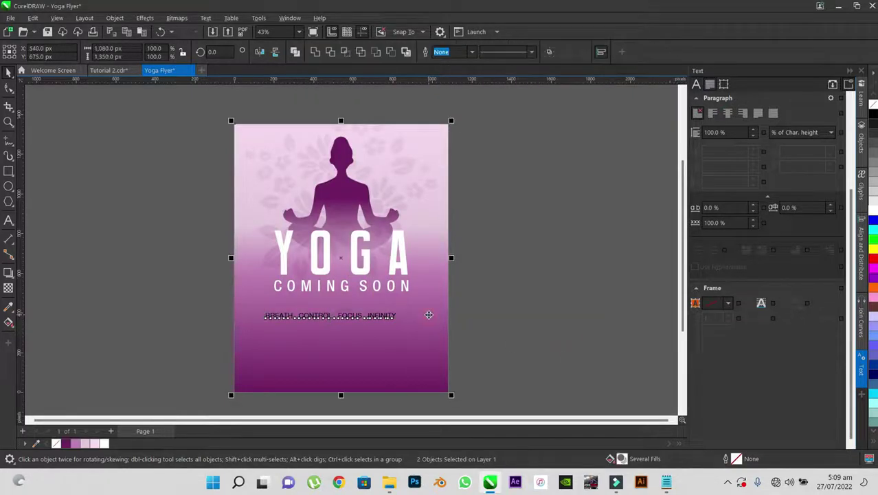
key("e")
left_click(337, 317)
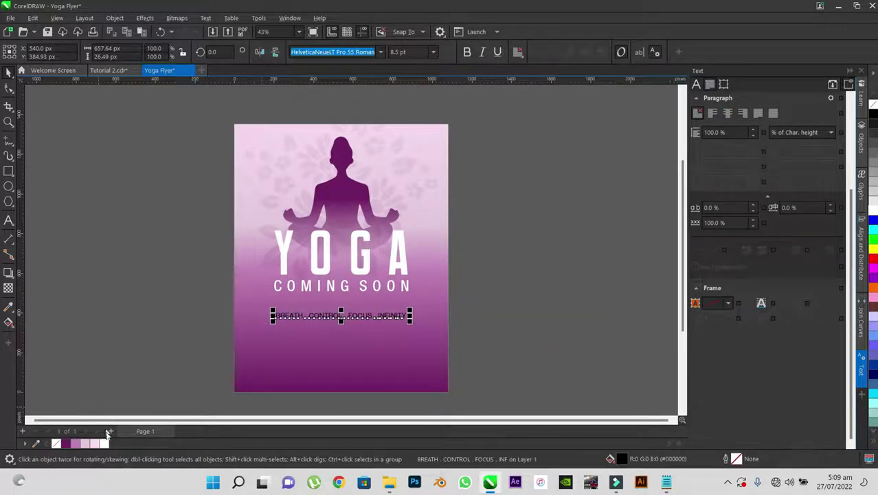
left_click(874, 211)
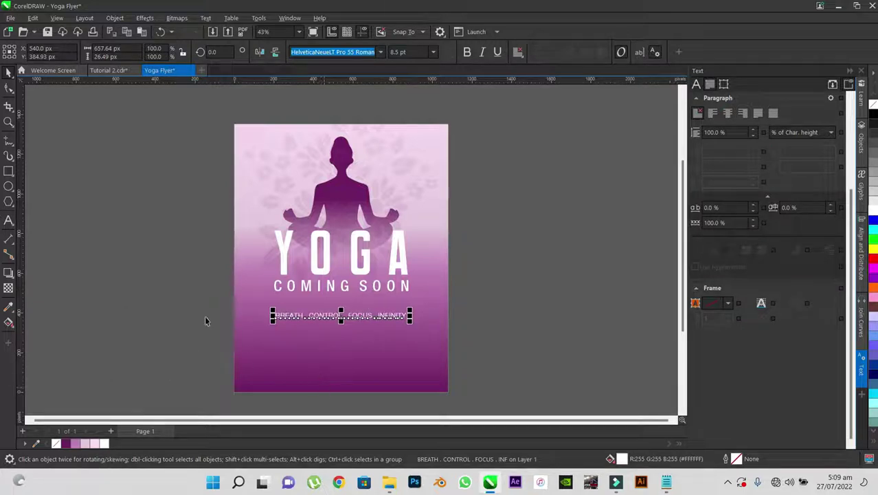
left_click(186, 302)
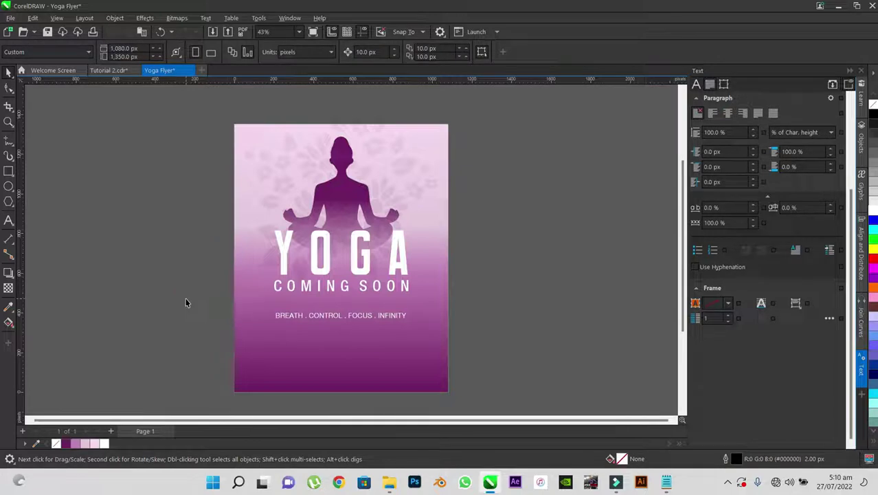
Duplicate the BREATH . CONTROL . FOCUS . INFINITY line and move the copy straight down, just below the original
left_click_drag(334, 316, 342, 328)
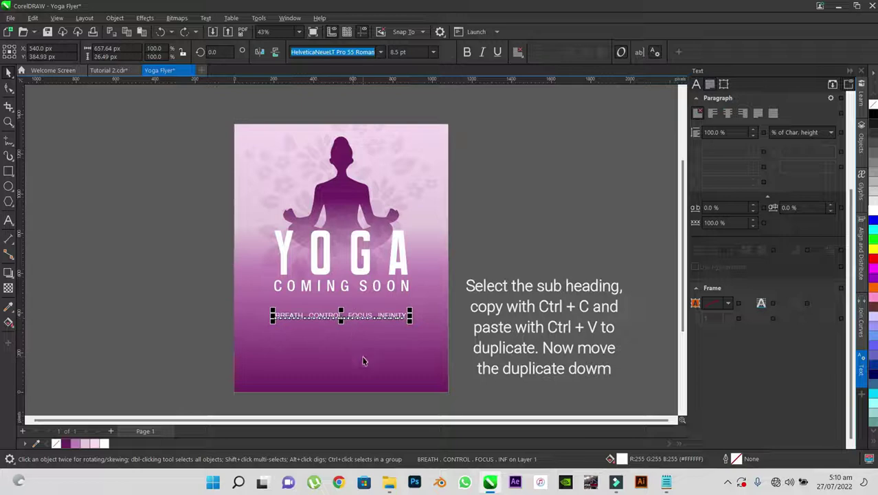
key("ctrl+c")
key("ctrl+v")
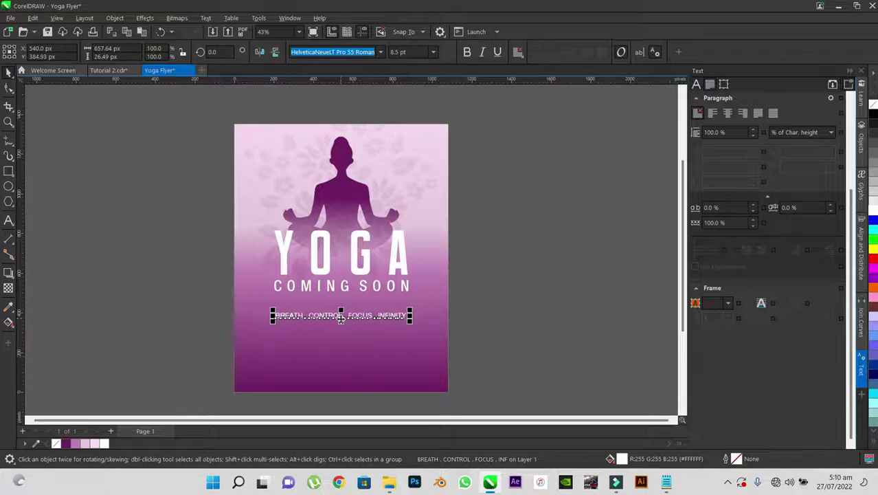
left_click_drag(343, 316, 340, 338)
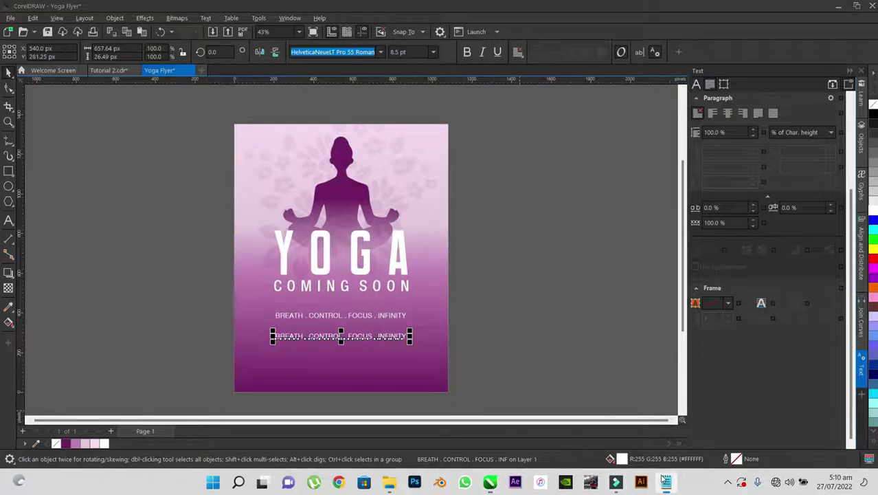
Copy the P4PILATES yoga class paragraph from Notepad and replace the duplicated line's wording with it in CorelDRAW
left_click(666, 481)
left_click_drag(758, 185, 539, 154)
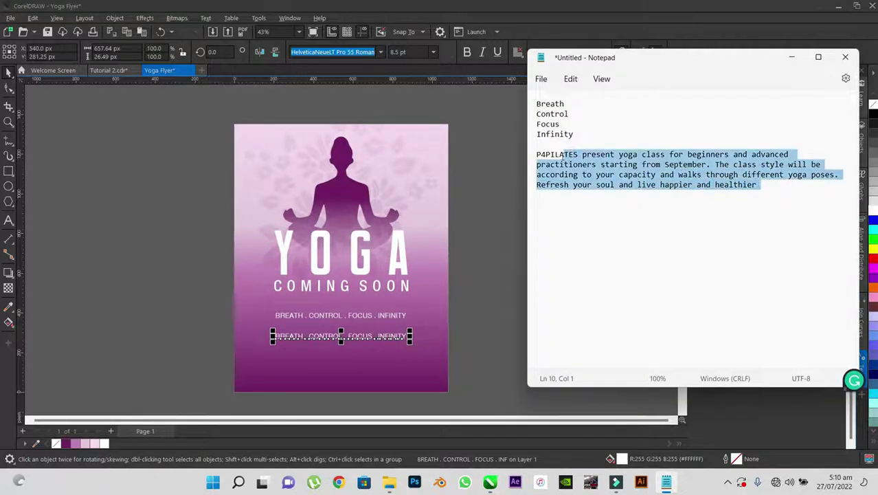
right_click(555, 157)
left_click(595, 212)
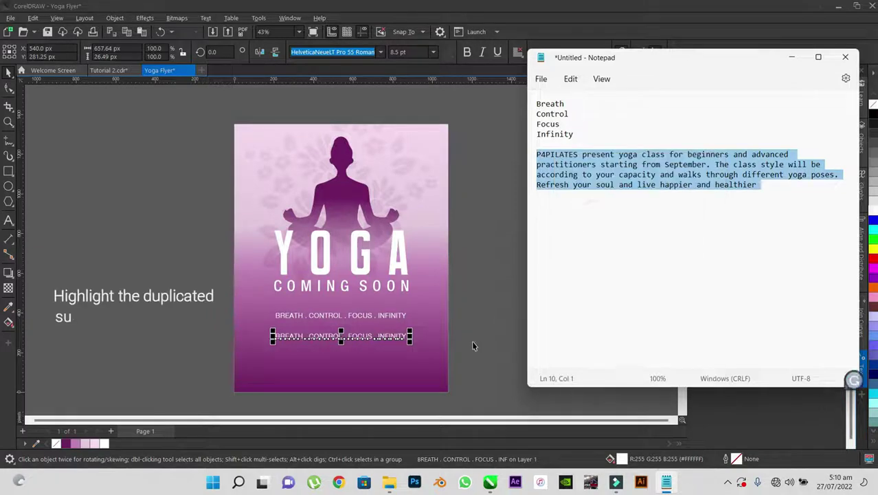
double_click(405, 335)
left_click_drag(409, 335, 274, 335)
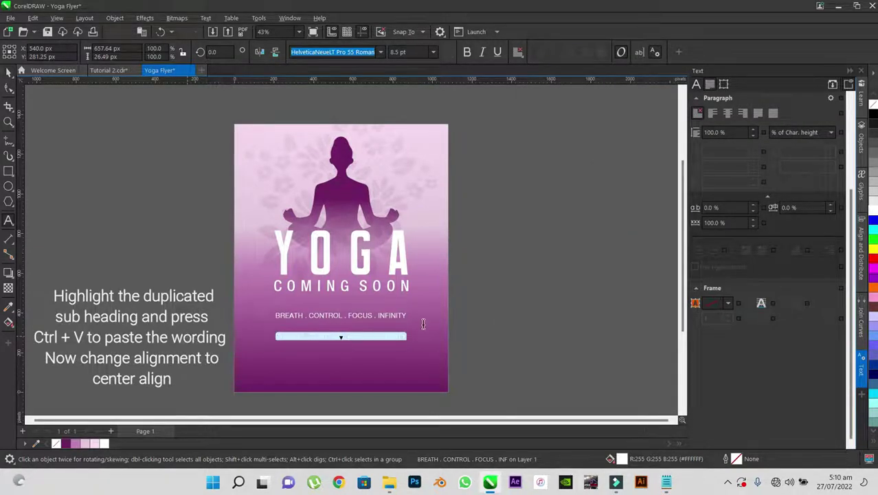
key("ctrl+v")
left_click(9, 71)
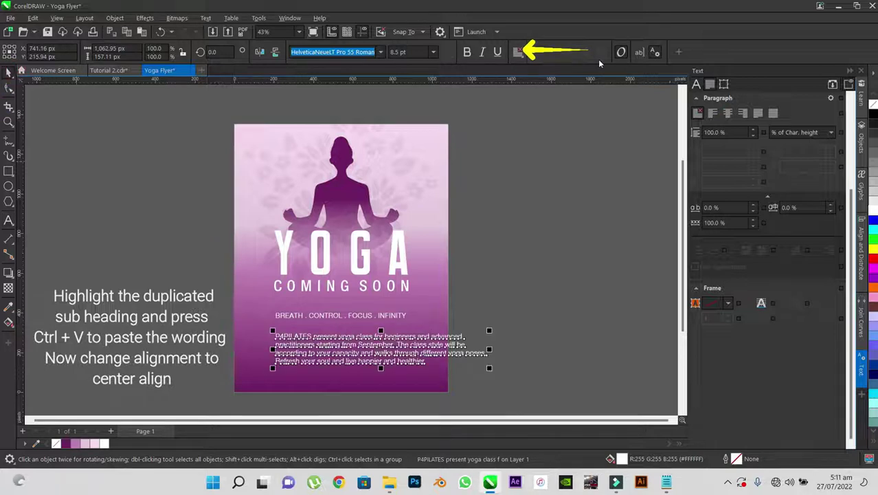
Set the P4PILATES paragraph to center alignment and center it horizontally on the flyer
left_click(519, 55)
left_click(532, 91)
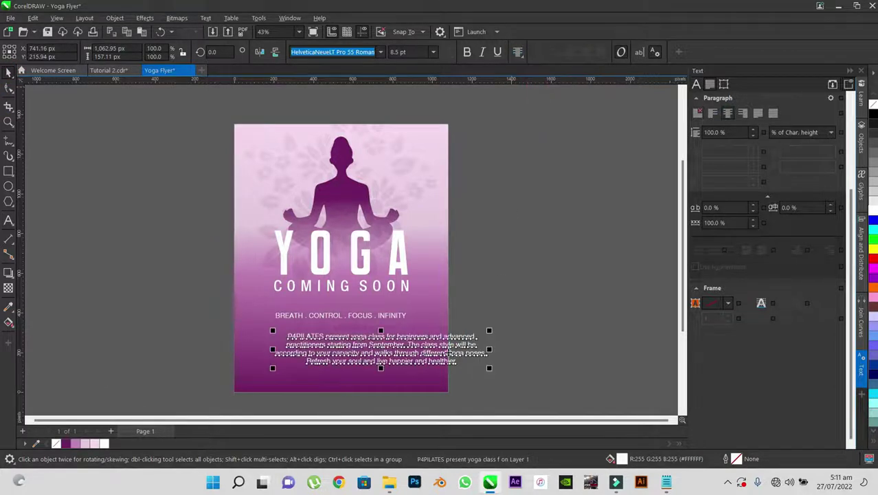
left_click(422, 382)
Set the P4PILATES paragraph's font size to 7 pt
left_click(397, 328)
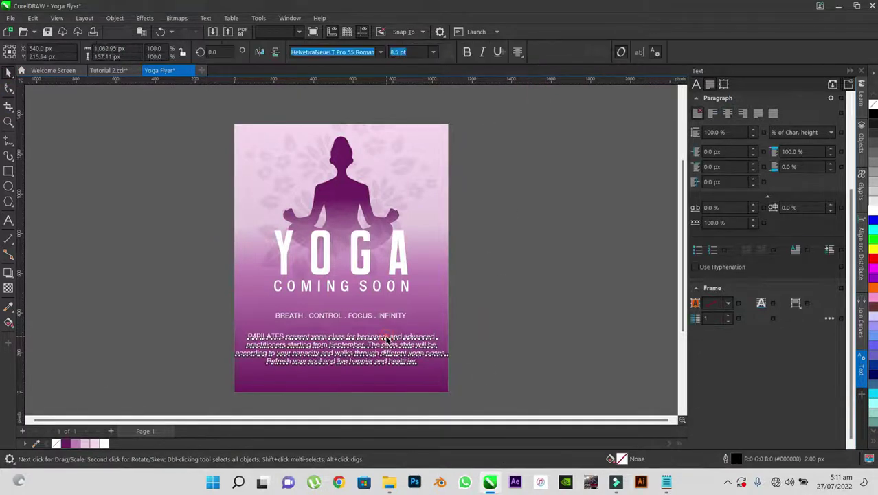
type("7")
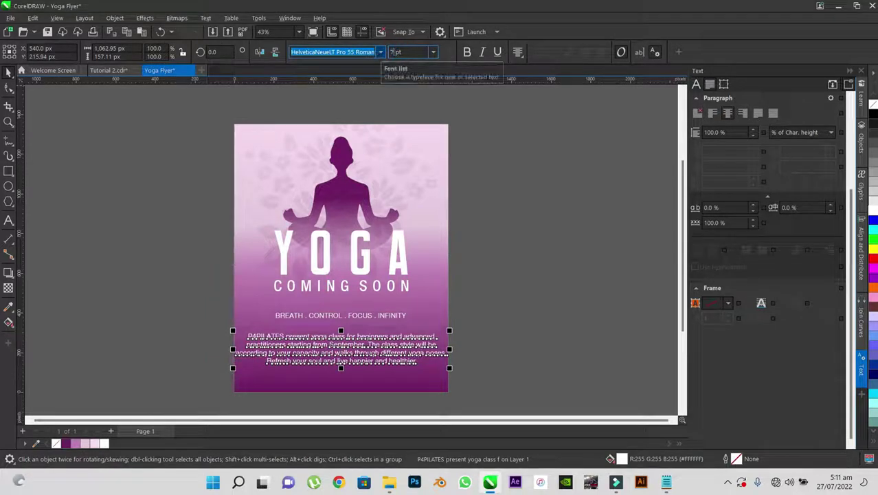
key("Return")
left_click(479, 283)
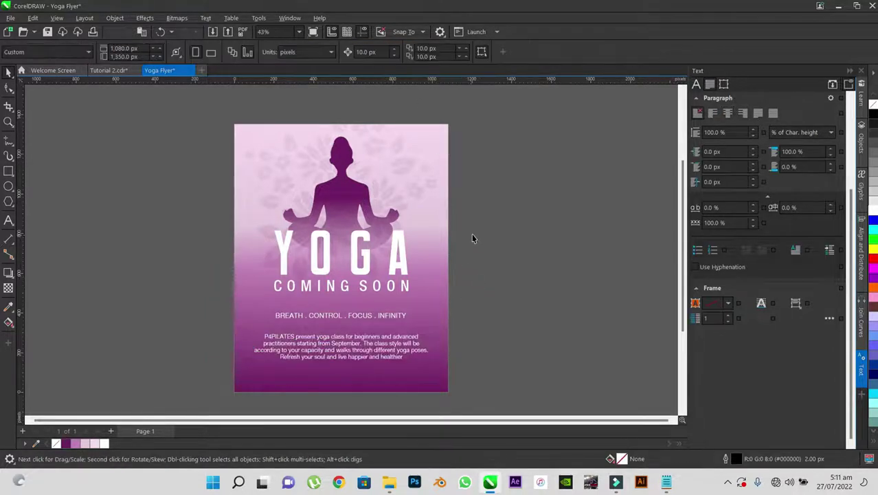
Nudge the silhouette, YOGA and COMING SOON slightly up, and nudge the tagline and paragraph up beneath them
left_click(346, 163)
left_click(363, 287, "shift")
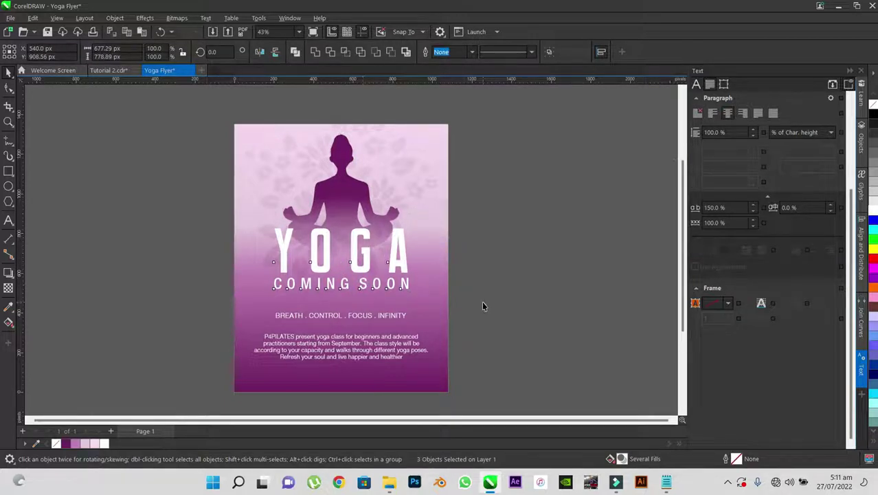
left_click_drag(483, 302, 219, 367)
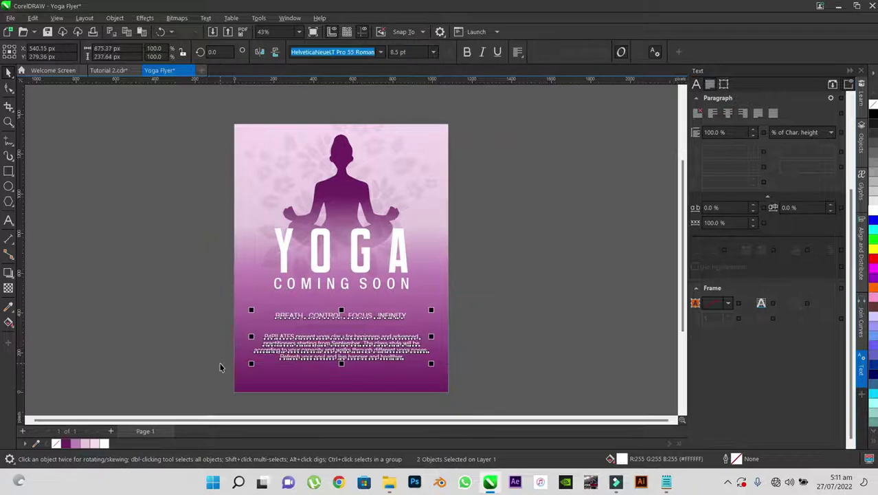
key("Up")
key("Up")
left_click(509, 135)
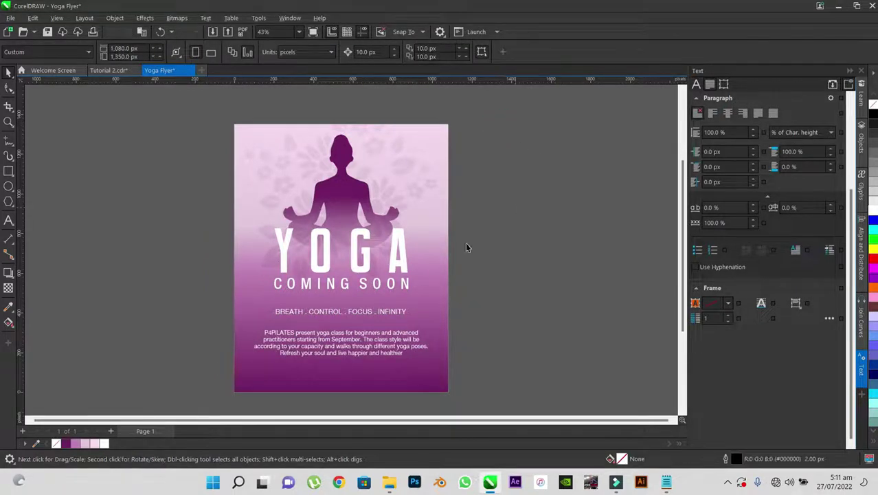
scroll(364, 335, "up", 1)
scroll(365, 333, "down", 2)
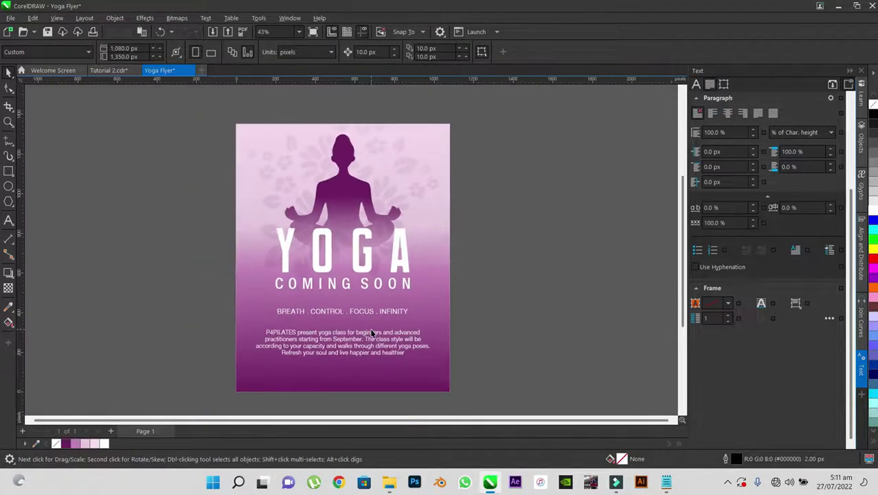
scroll(372, 333, "up", 2)
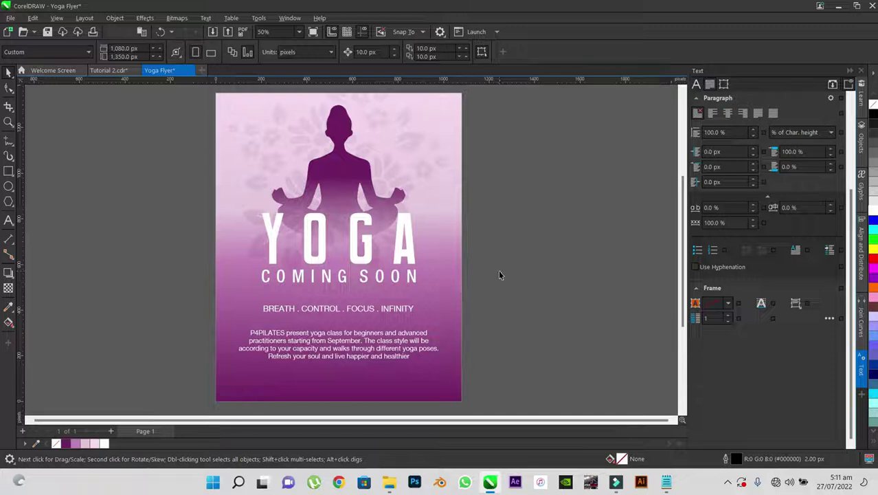
left_click(344, 362)
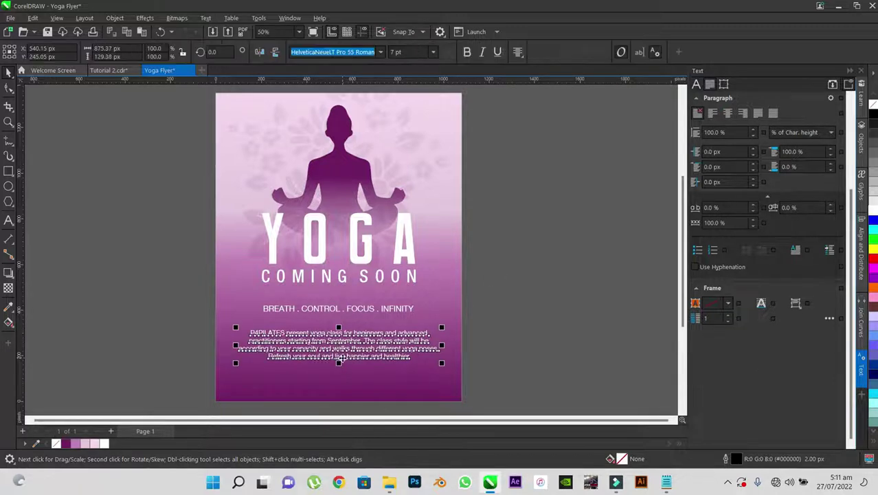
left_click(479, 343)
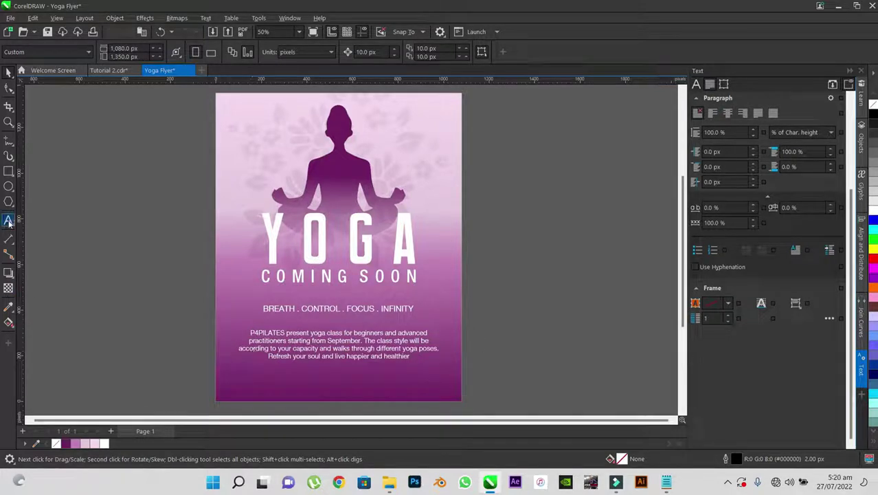
left_click(8, 221)
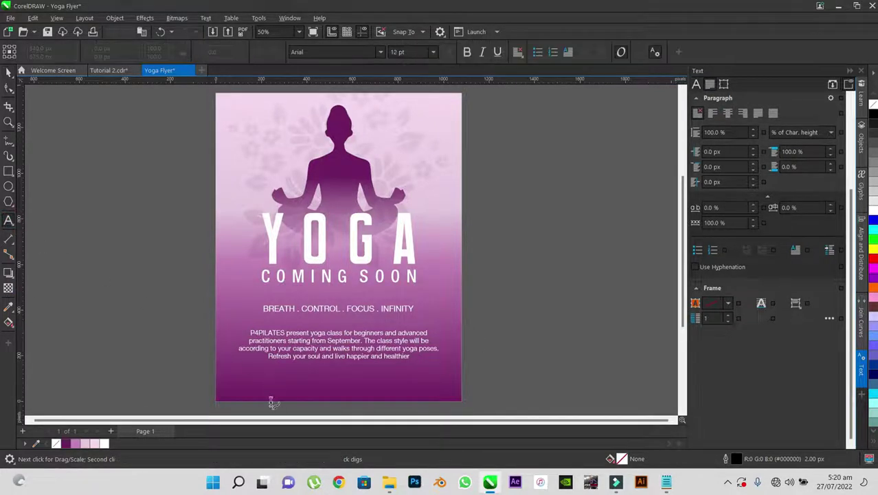
left_click(247, 383)
type("@")
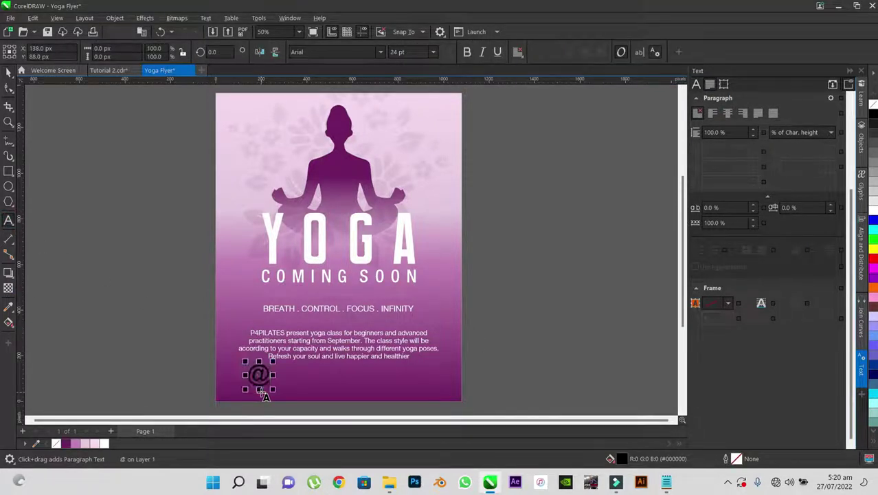
type("p4pilates")
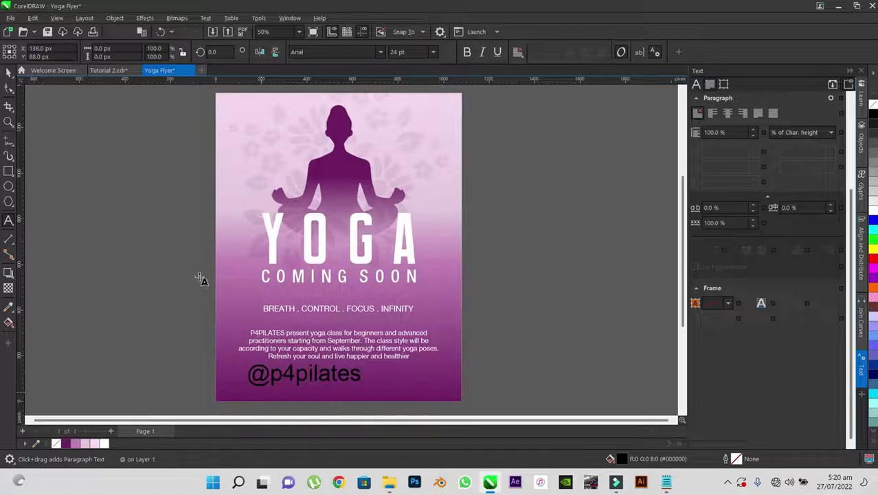
key("Escape")
left_click(9, 73)
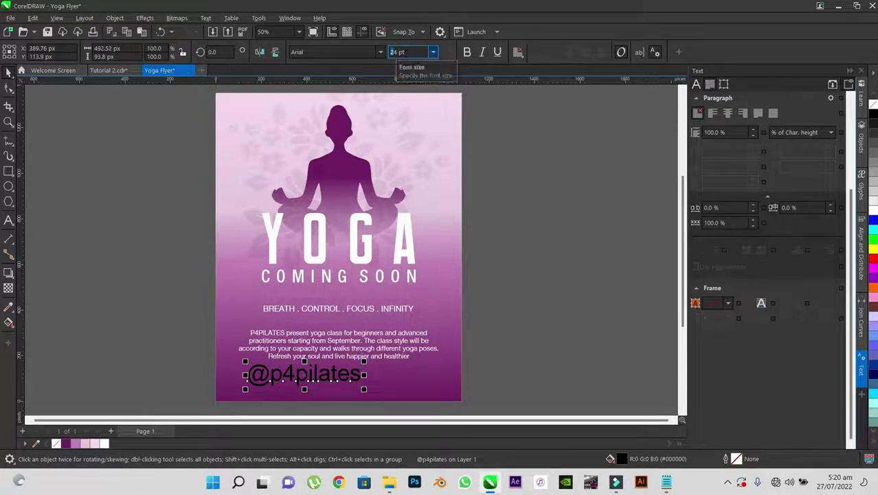
double_click(395, 52)
type("7")
key("Return")
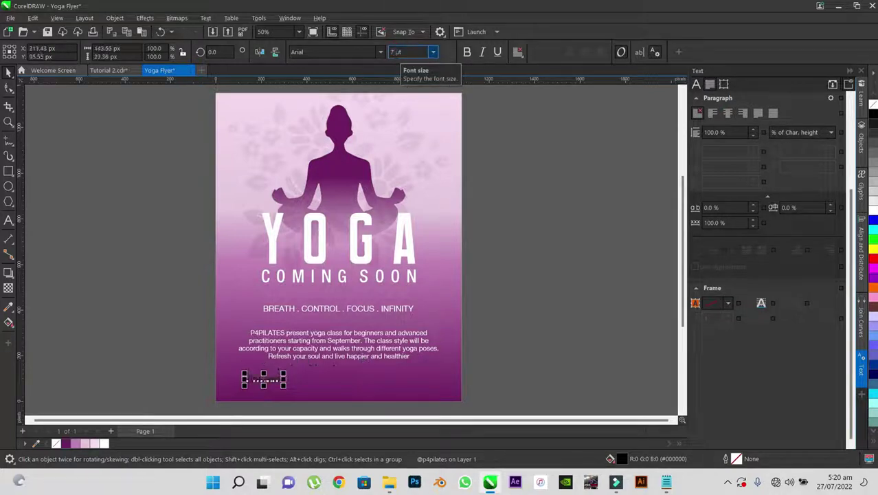
left_click(871, 213)
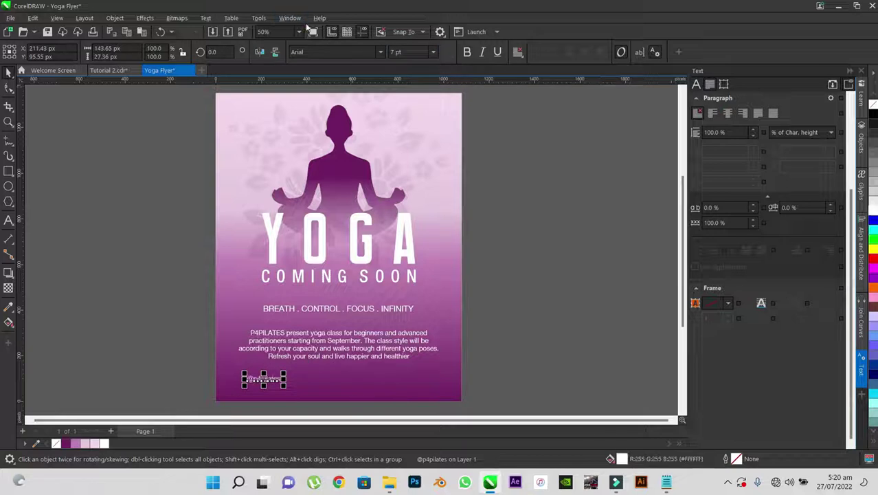
left_click(382, 53)
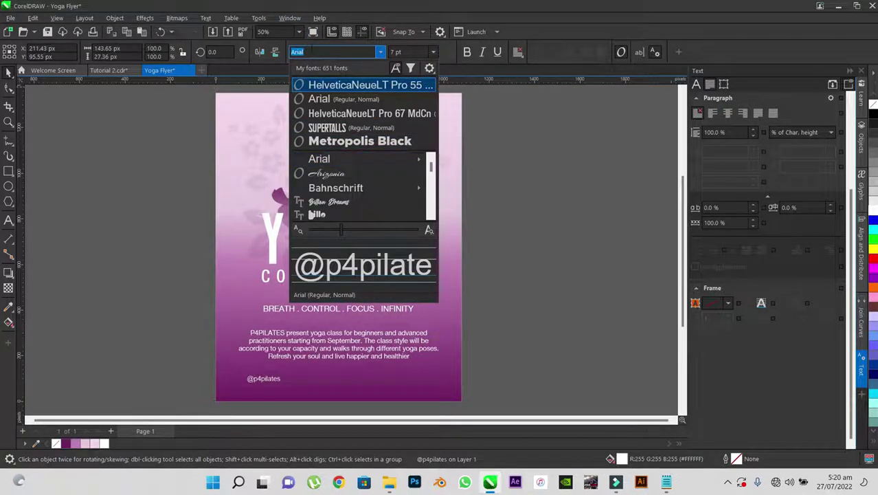
scroll(360, 182, "down", 3)
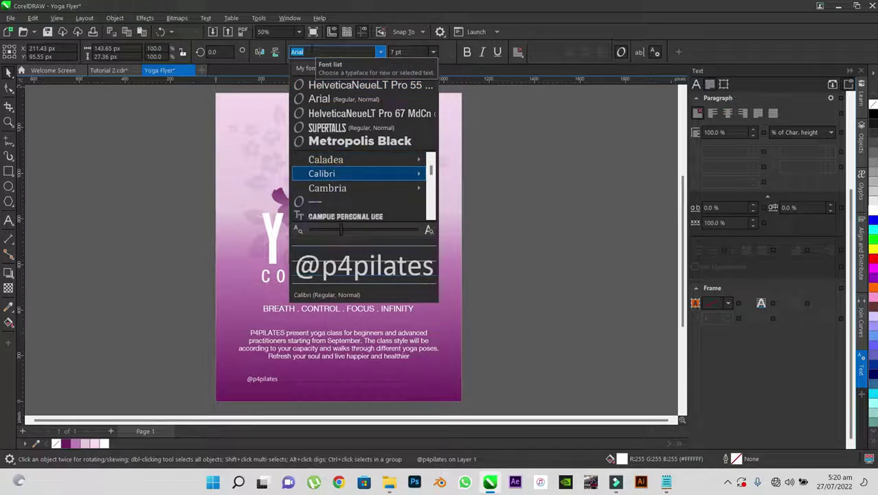
mouse_move(339, 175)
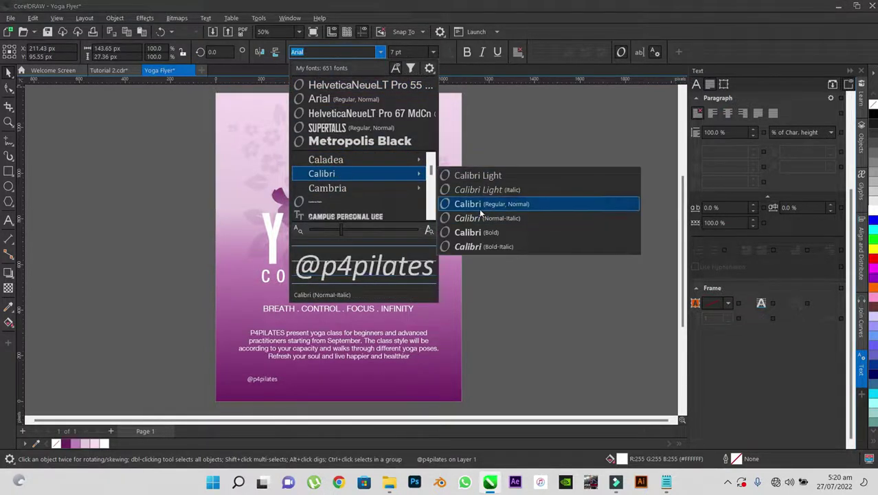
left_click(479, 234)
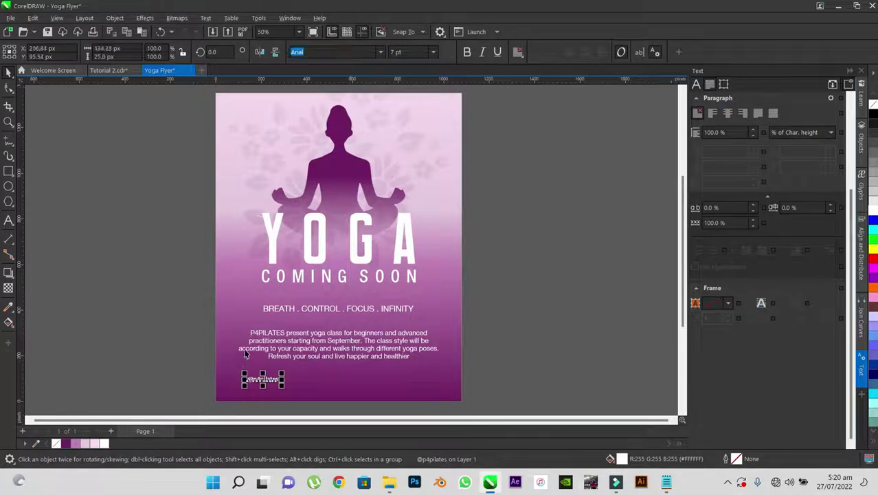
left_click(512, 286)
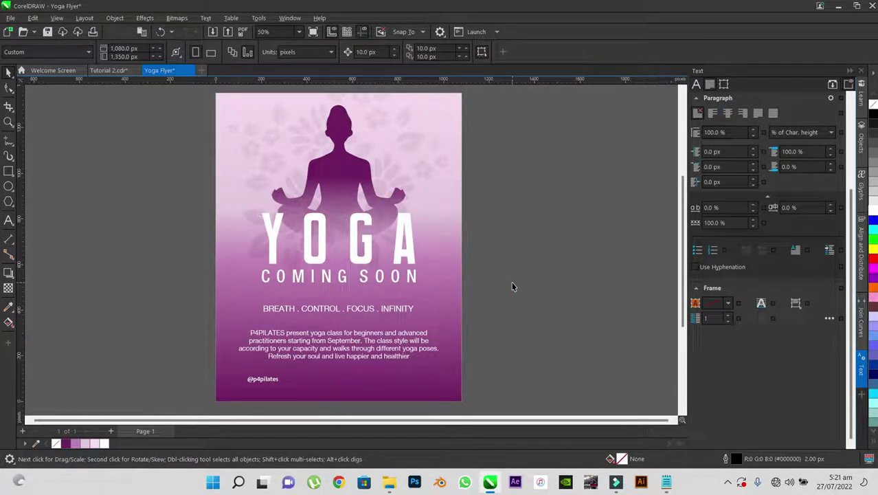
key("ctrl+z")
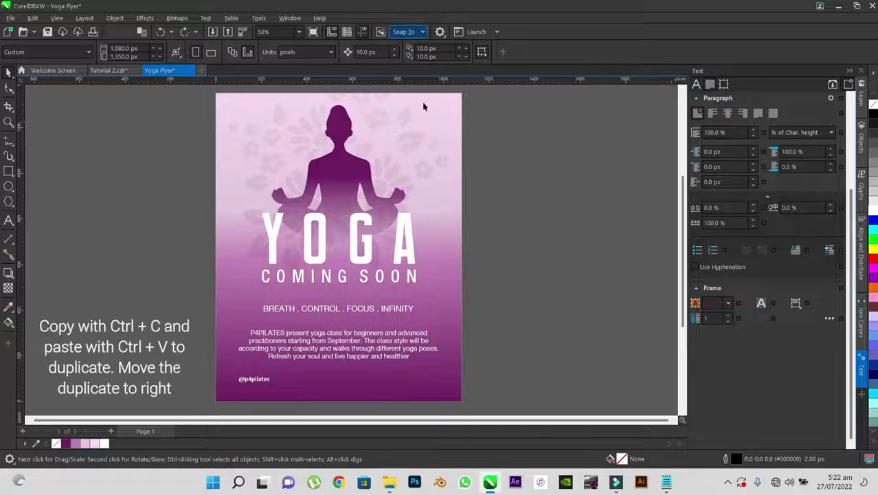
left_click(254, 380)
key("ctrl+c")
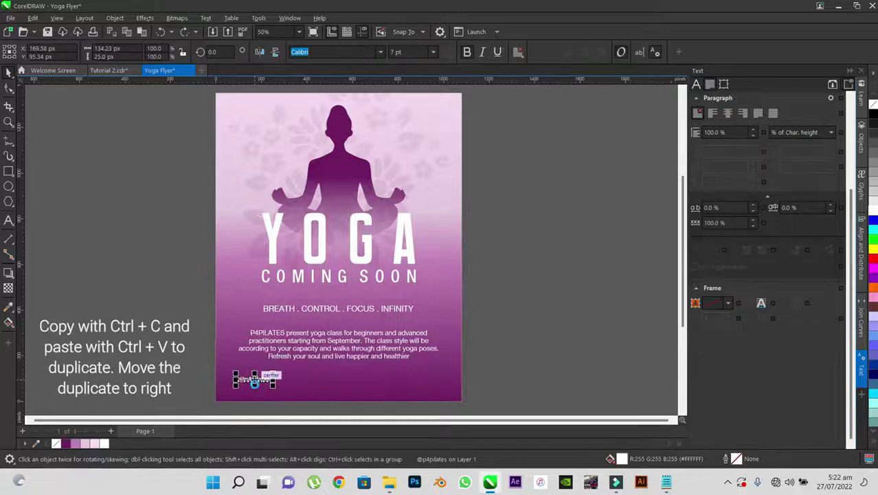
key("ctrl+v")
left_click_drag(254, 380, 389, 385)
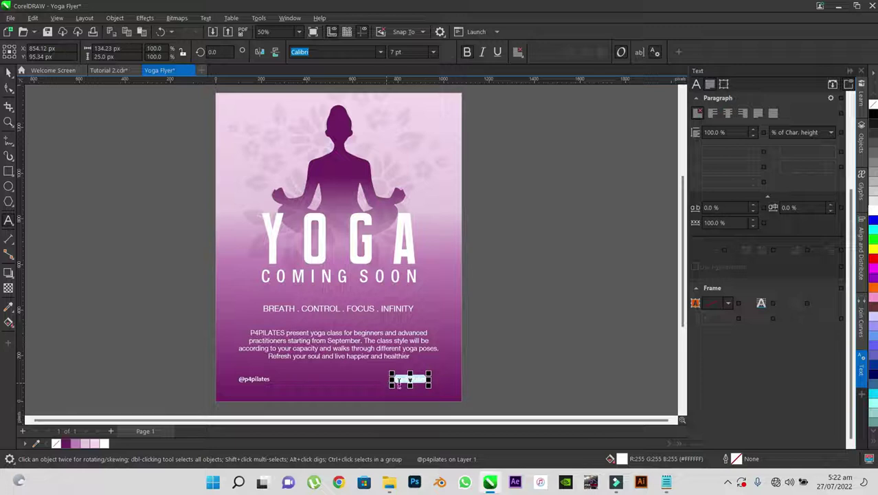
Replace the duplicated text with the contact phone number in international format
type("02")
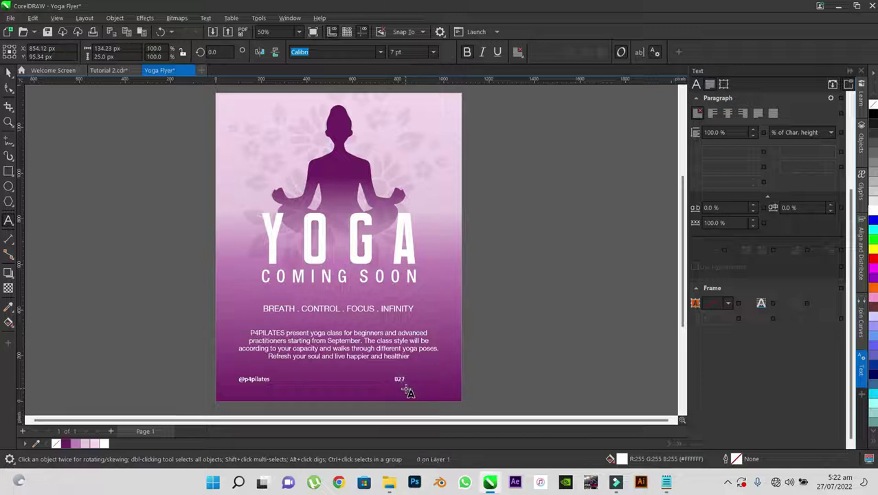
type("7")
key("BackSpace")
key("BackSpace")
key("BackSpace")
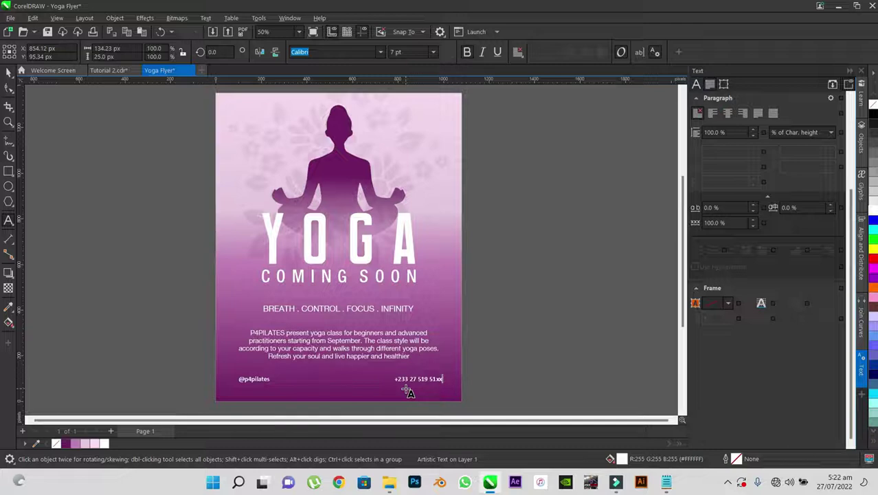
key("ctrl+space")
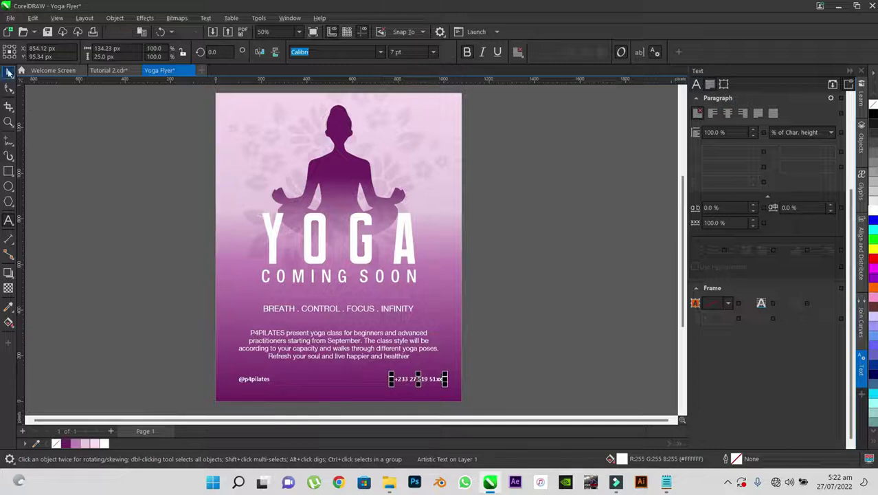
Right-align the phone number with the class description paragraph above it
left_click(8, 72)
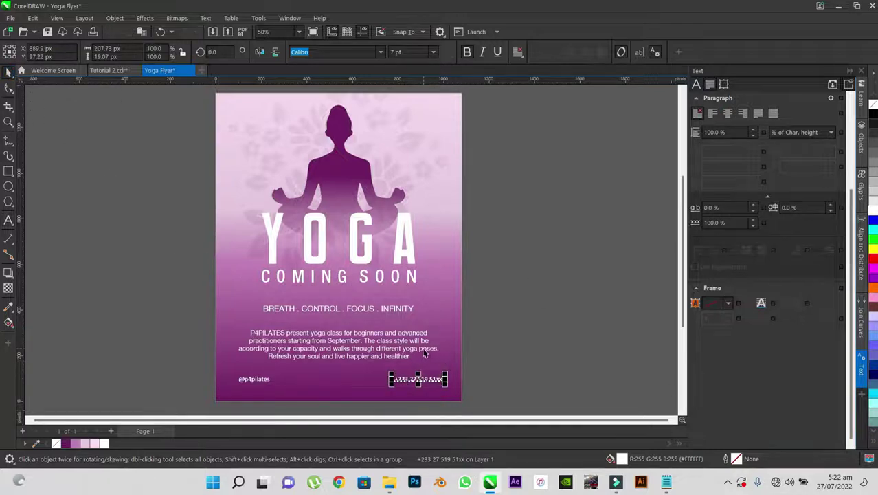
left_click(424, 353, "shift")
left_click(446, 382)
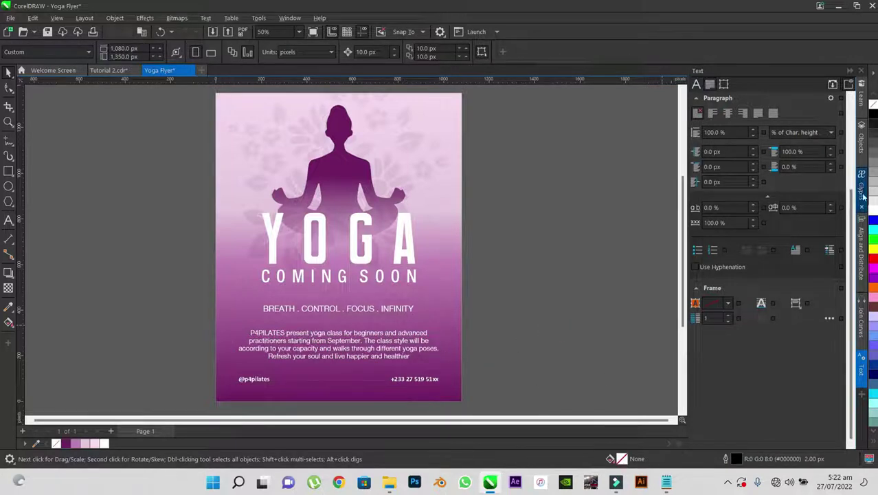
Open the Glyphs docker in place of the Text docker and browse Font Awesome 5 Free Solid to the phone icons
left_click(850, 71)
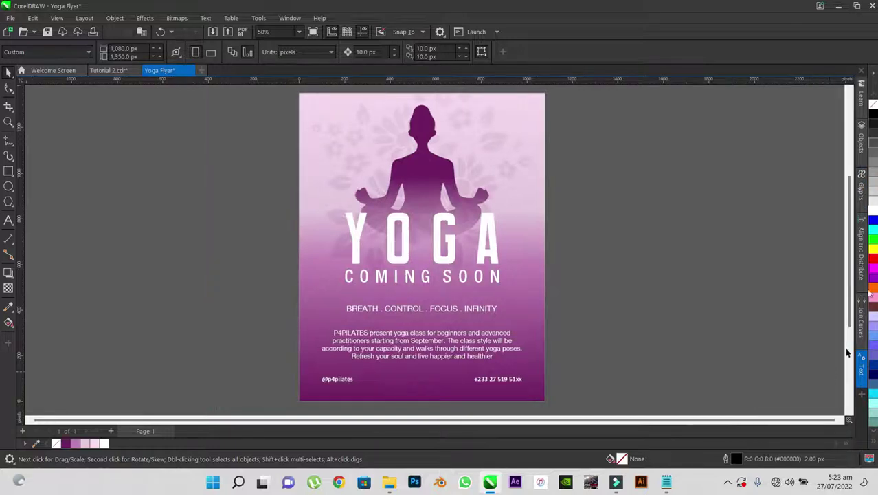
left_click(863, 396)
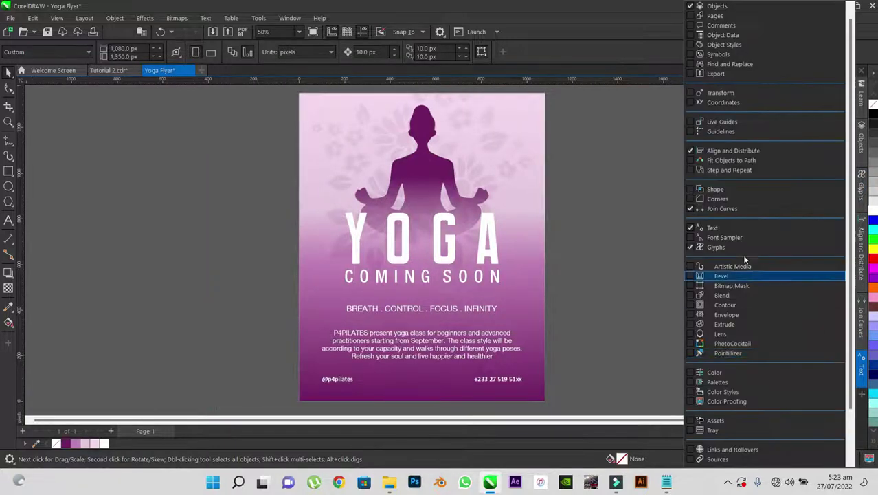
left_click(690, 247)
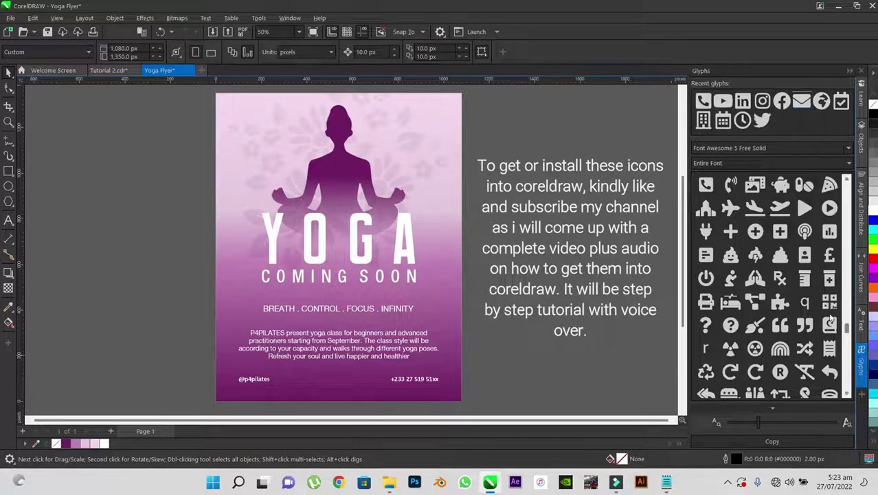
left_click(850, 149)
scroll(790, 272, "up", 2)
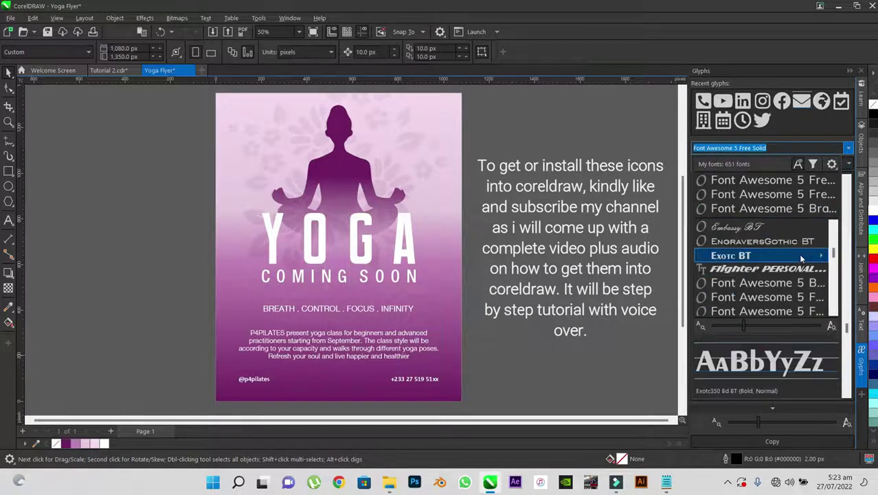
left_click(772, 273)
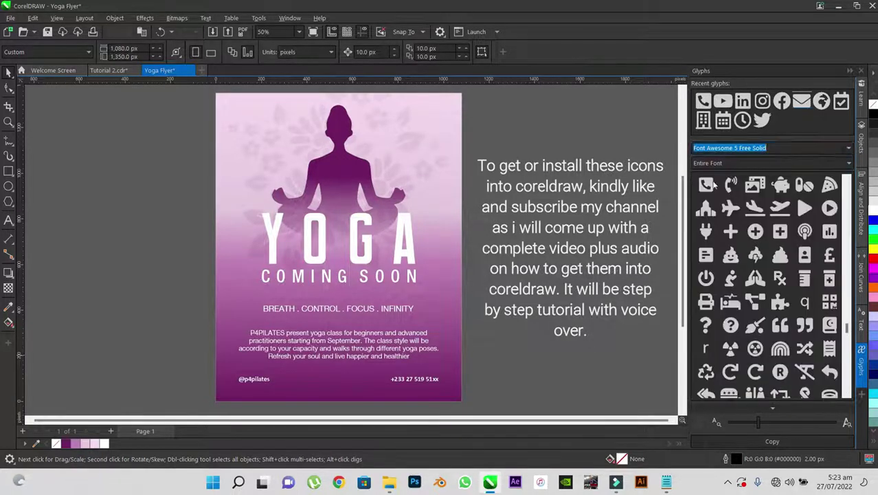
scroll(729, 241, "up", 1)
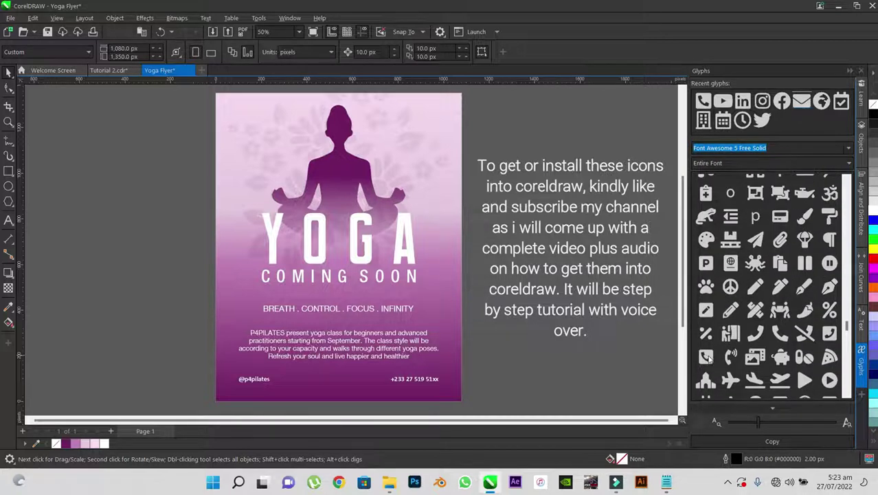
Insert the square phone icon in front of the phone number, followed by a space
left_click_drag(707, 357, 675, 362)
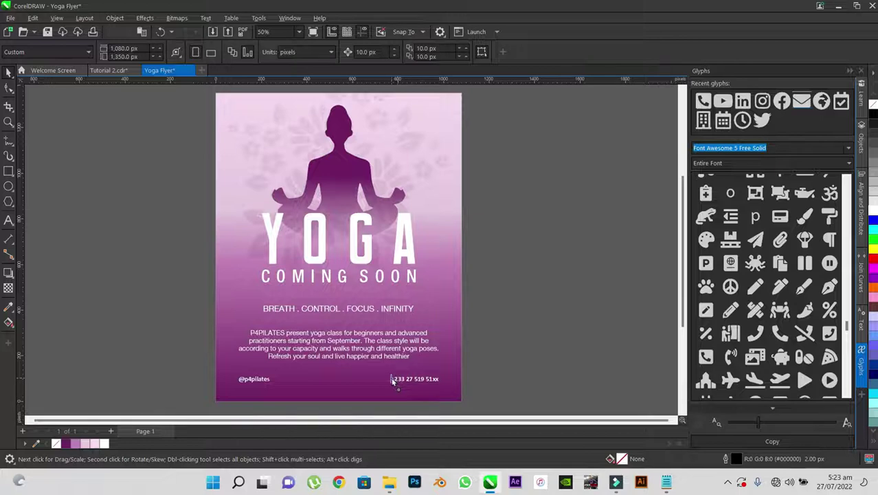
left_click_drag(393, 382, 393, 382)
scroll(393, 382, "up", 3)
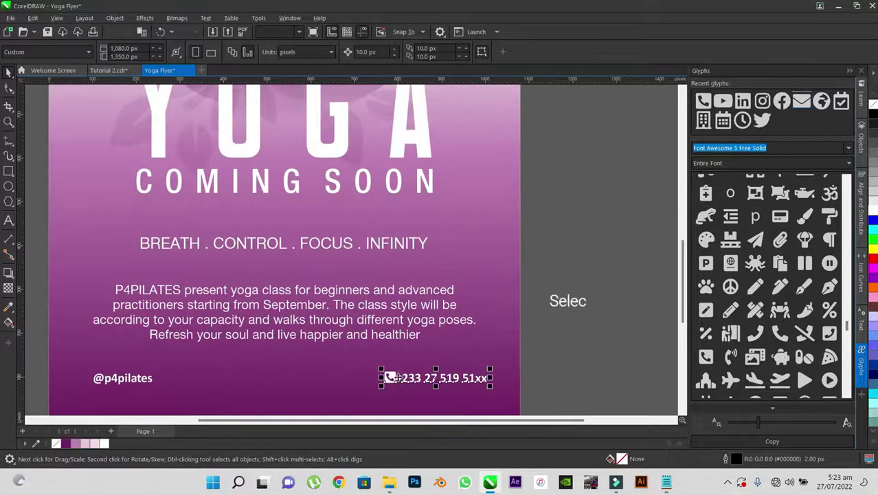
Right-align the phone number and its icon with the class description paragraph
left_click(435, 374)
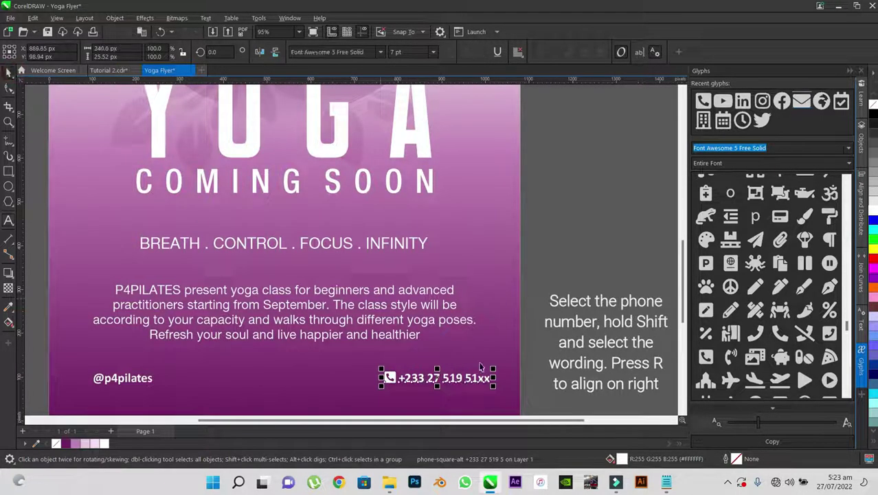
left_click(284, 304, "shift")
key("r")
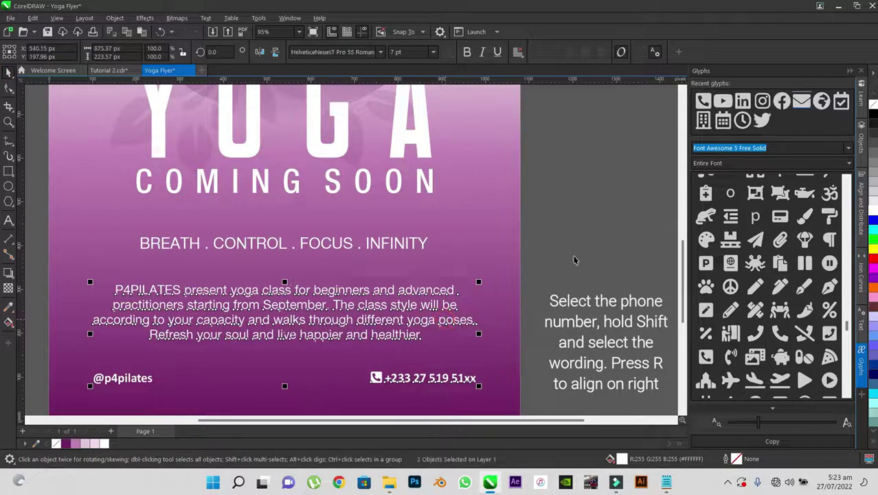
left_click(574, 259)
Bring Fake Pilates Logo.png from the Tutorial 2 assets folder into the flyer, near its bottom edge
scroll(434, 260, "down", 2)
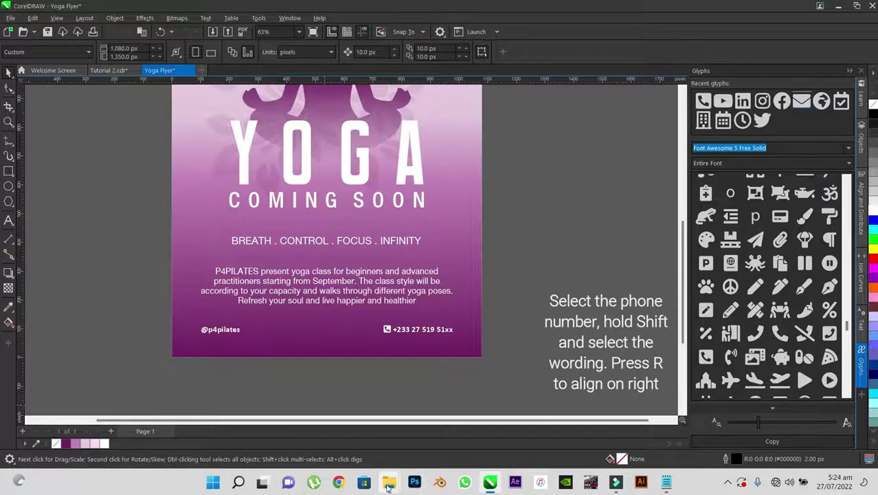
mouse_move(388, 482)
left_click(450, 419)
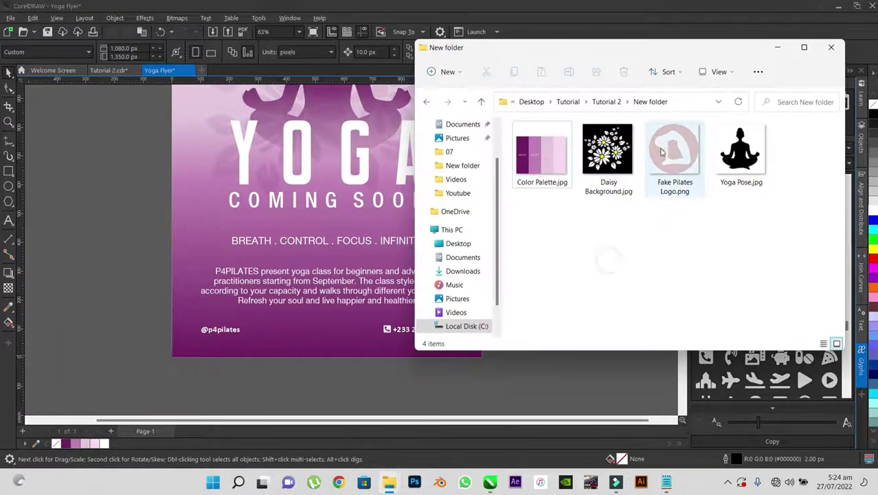
left_click_drag(674, 158, 313, 336)
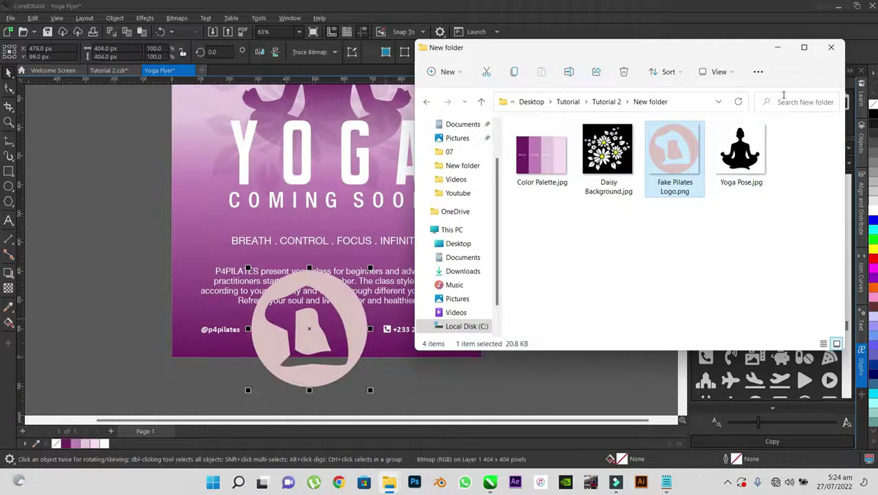
left_click_drag(248, 268, 321, 337)
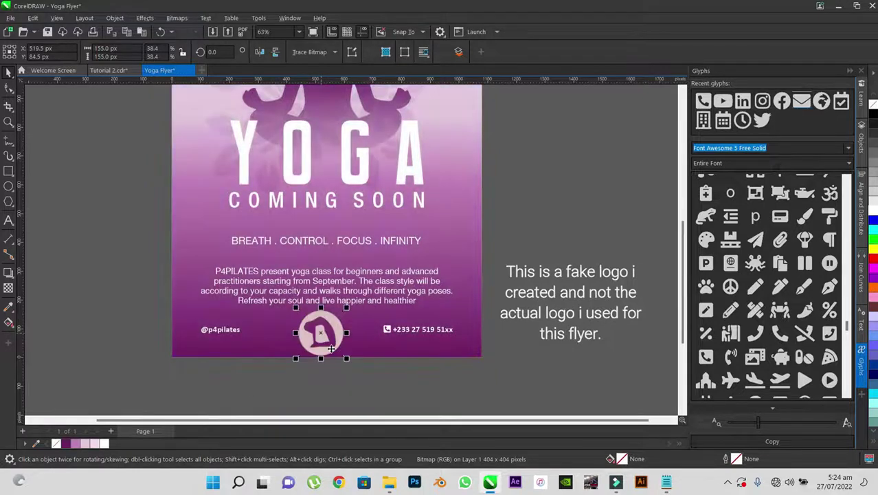
scroll(322, 337, "up", 3)
left_click_drag(357, 365, 337, 352)
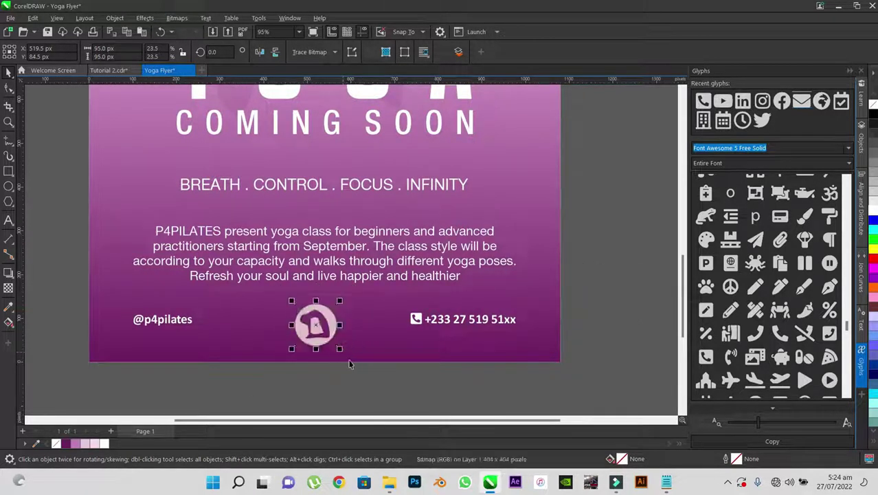
left_click(184, 327)
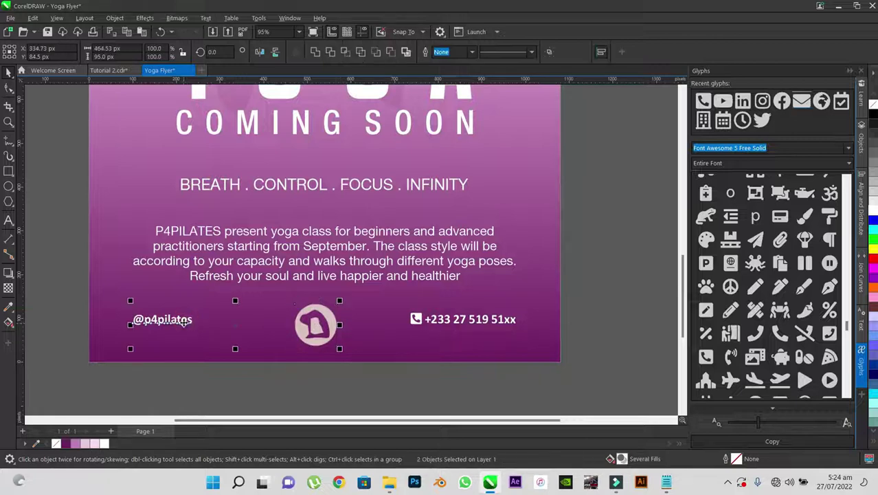
left_click(329, 388)
left_click(370, 349)
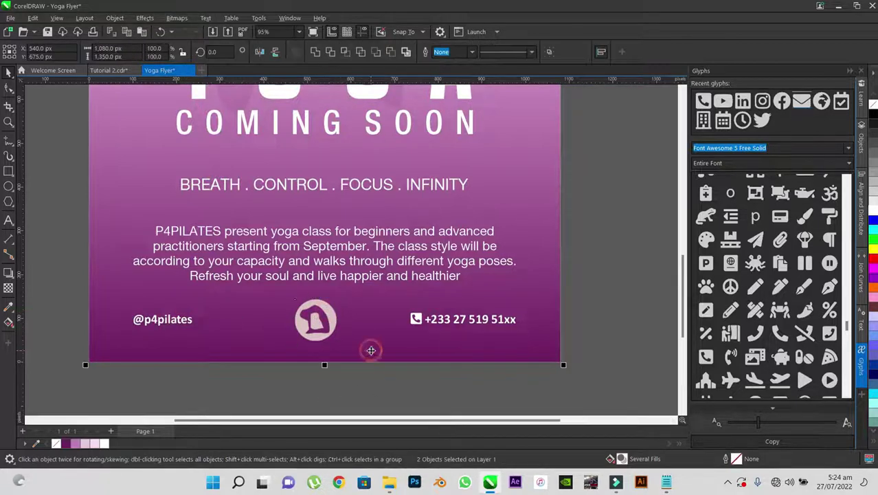
left_click(608, 274)
scroll(510, 318, "down", 1)
scroll(510, 318, "down", 5)
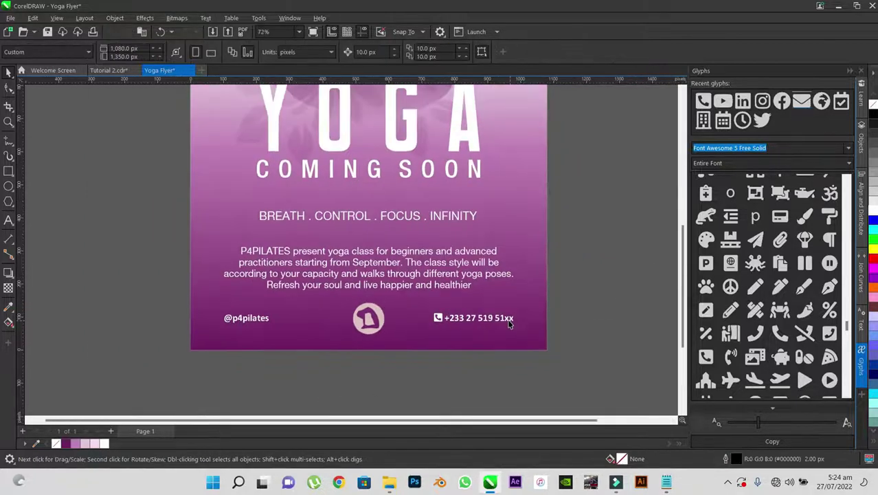
Shrink the logo to 70 x 70 px about its centre
scroll(434, 319, "up", 3)
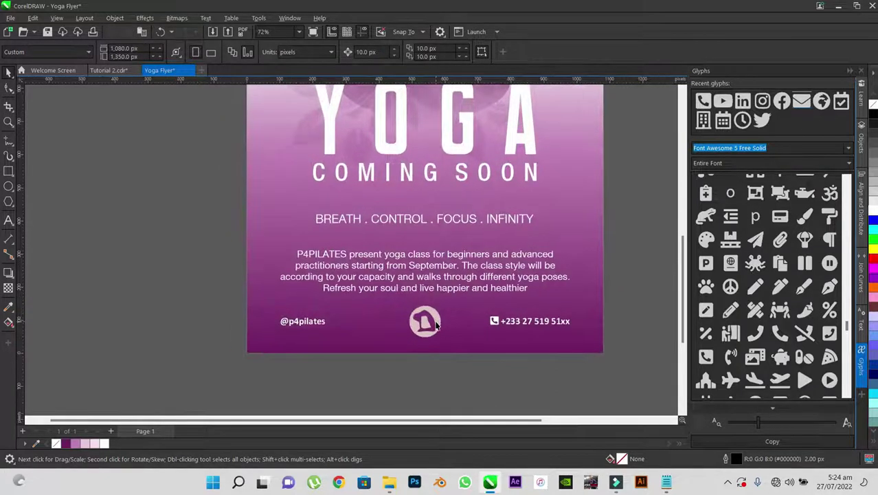
left_click(435, 333)
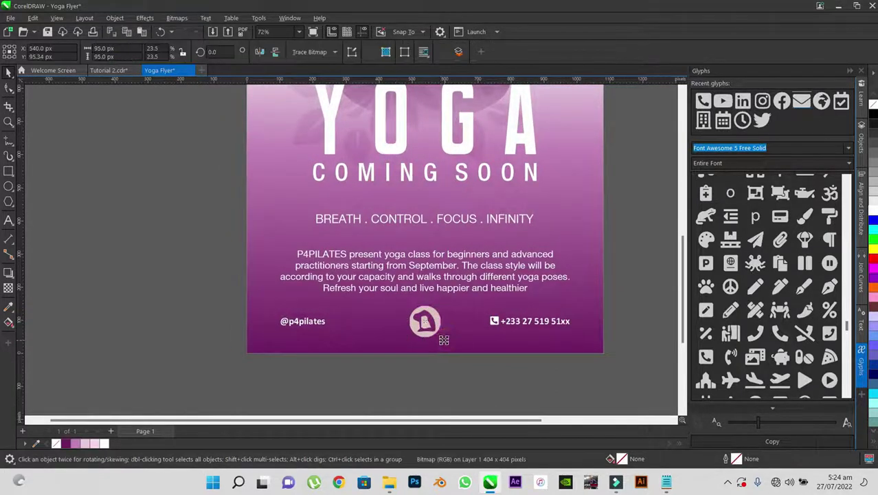
left_click_drag(441, 339, 444, 340)
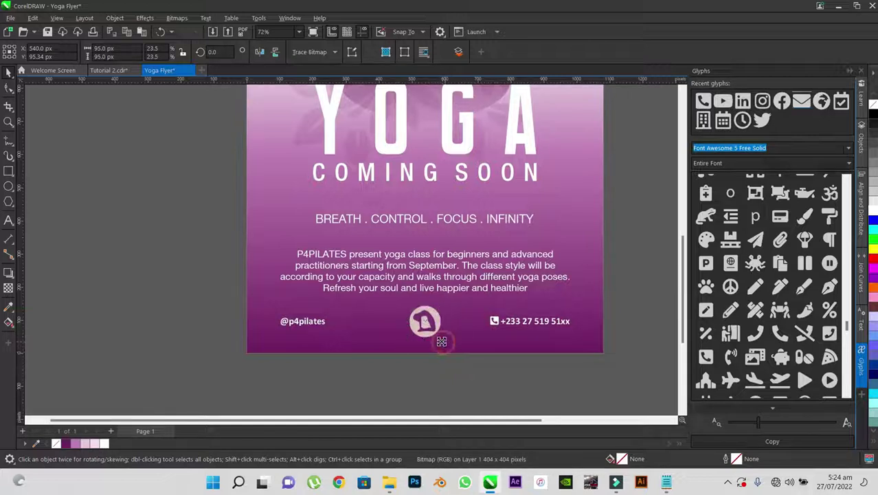
left_click(469, 389)
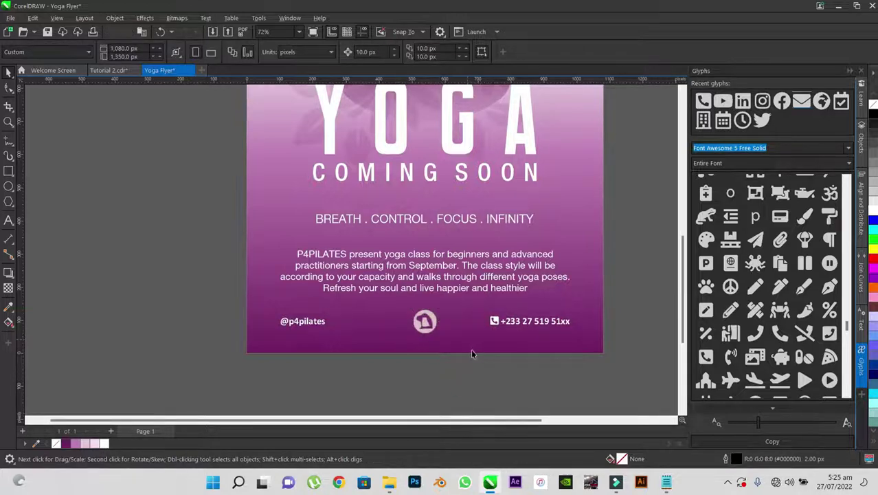
Nudge YOGA and COMING SOON slightly up together over the silhouette and group the two titles
scroll(376, 349, "down", 2)
scroll(508, 334, "down", 1)
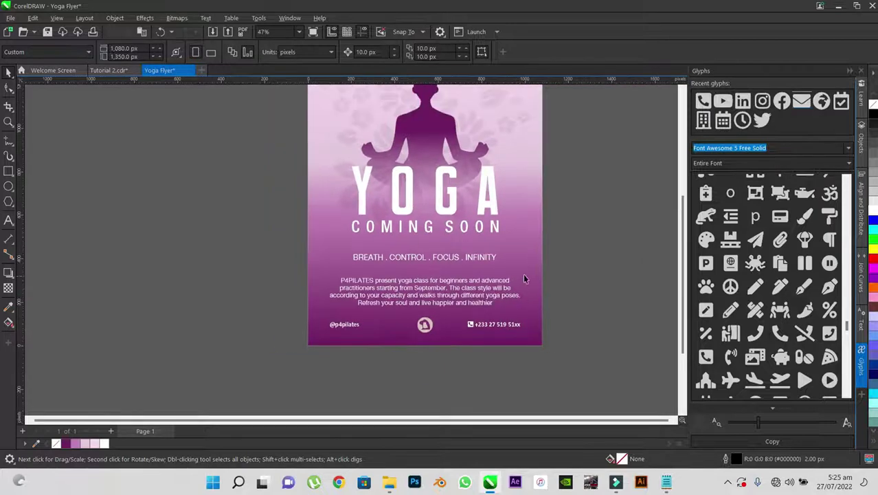
scroll(488, 259, "down", 1)
left_click_drag(558, 169, 343, 234)
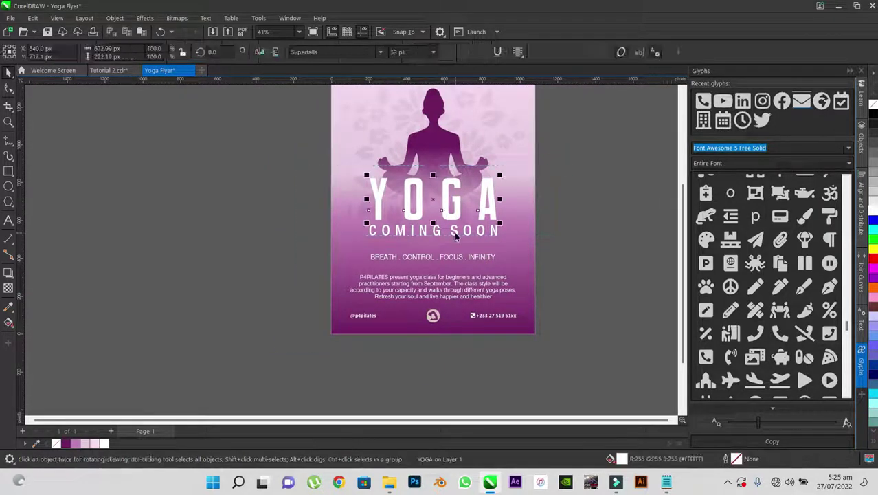
left_click(455, 234, "shift")
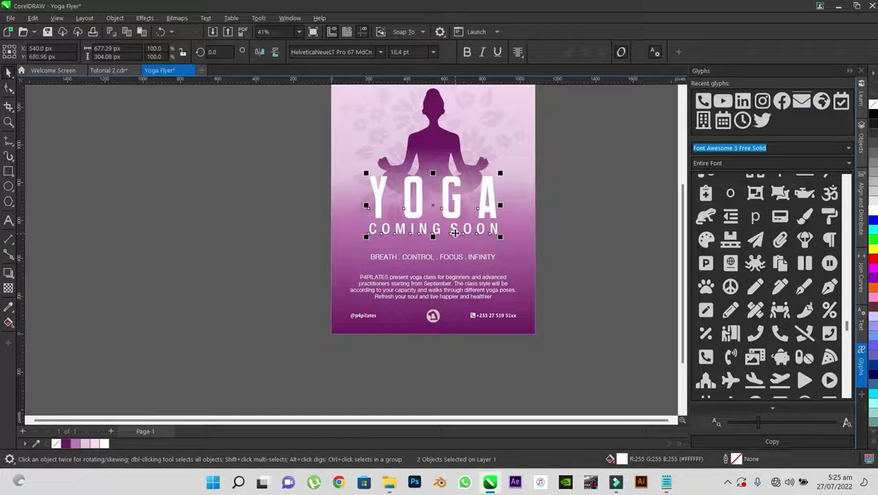
left_click(556, 241)
left_click_drag(558, 165, 364, 248)
key("ctrl+g")
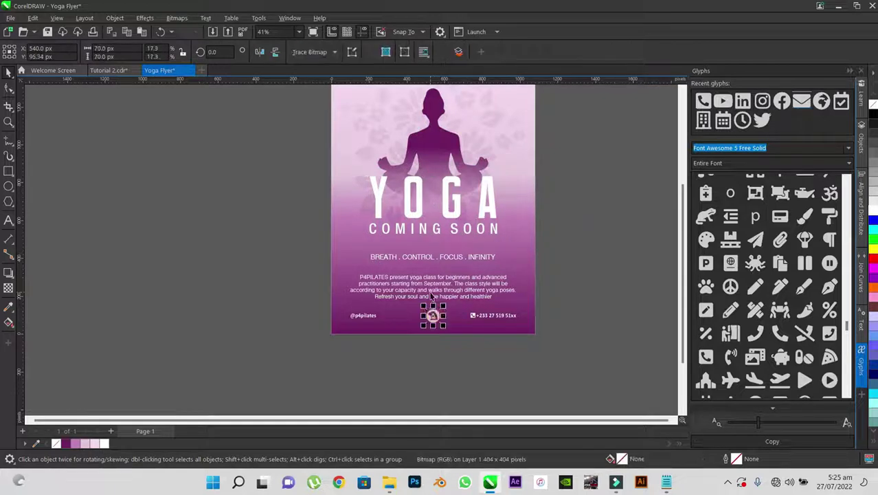
Distribute the logo, description paragraph, tagline and YOGA COMING SOON title group vertically with equal spacing between them
left_click(431, 288)
left_click(429, 259, "shift")
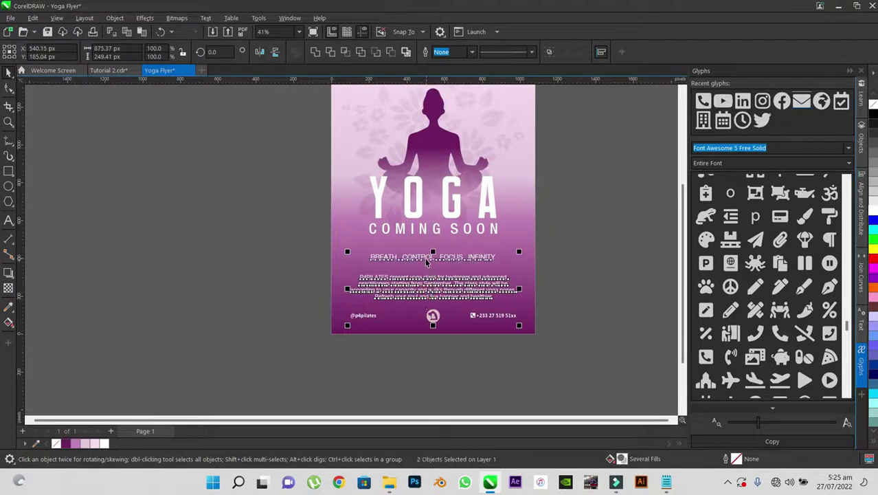
left_click(422, 208, "shift")
left_click(861, 202)
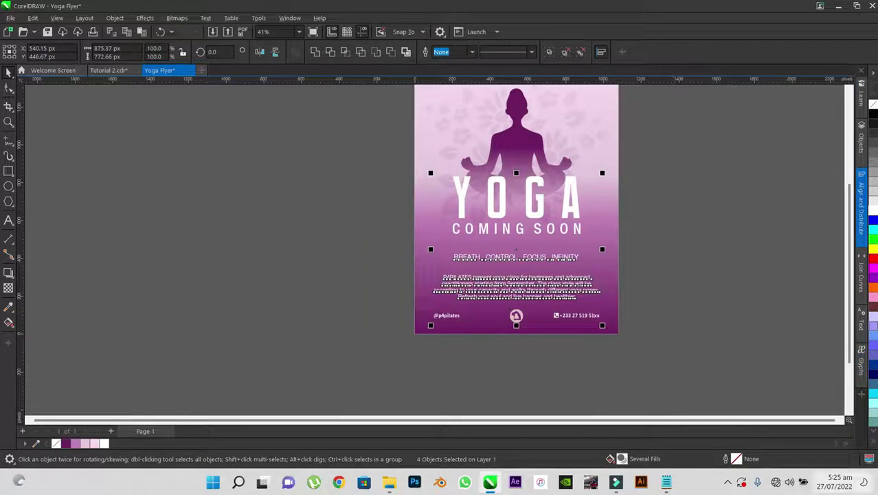
left_click(861, 395)
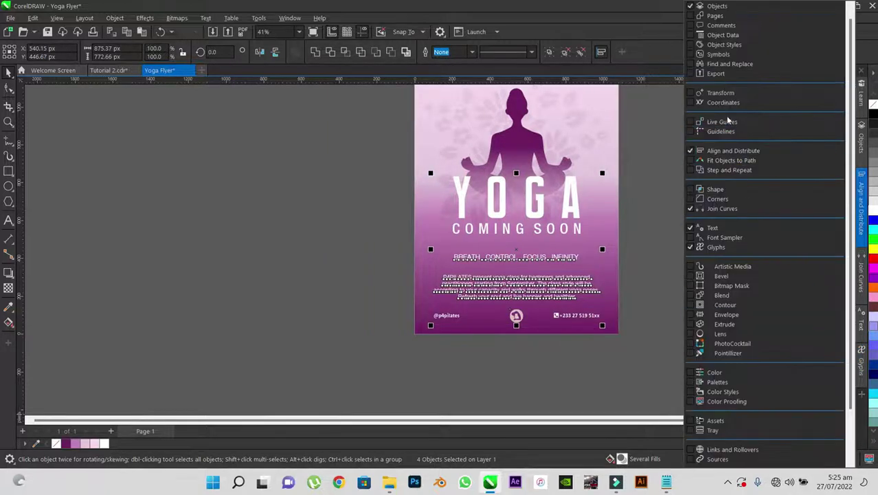
scroll(729, 121, "up", 1)
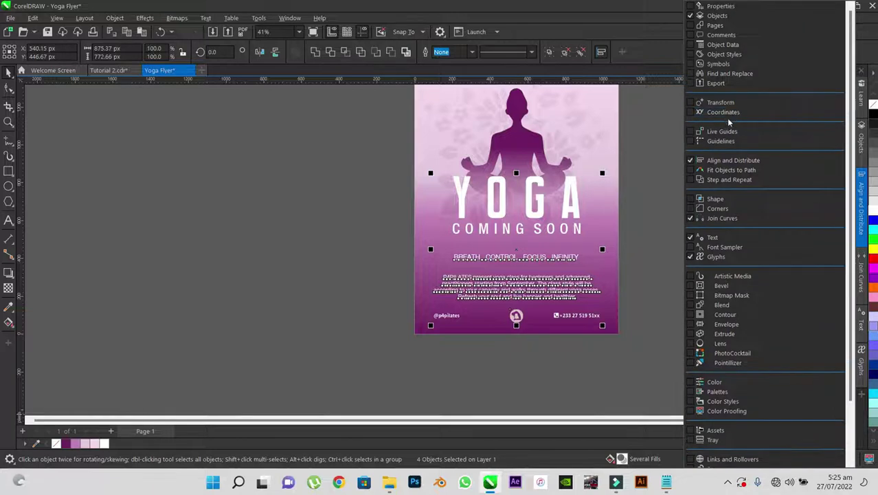
left_click(691, 162)
left_click(860, 338)
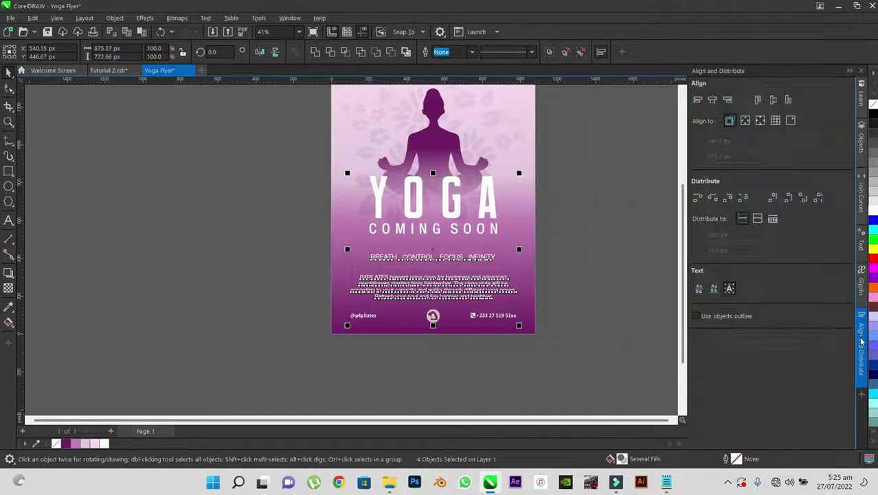
left_click(819, 198)
left_click(621, 224)
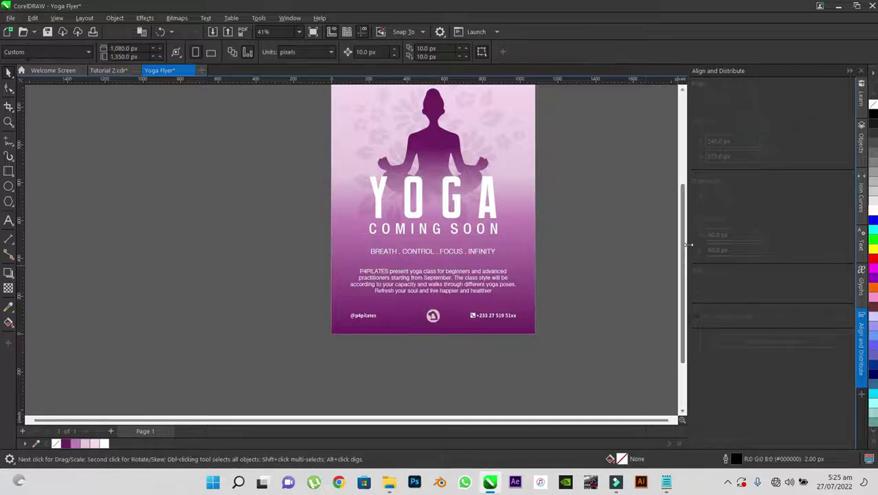
Zoom in on the whole flyer and show it in full-screen preview to examine the finished layout
left_click_drag(685, 243, 683, 226)
left_click(9, 123)
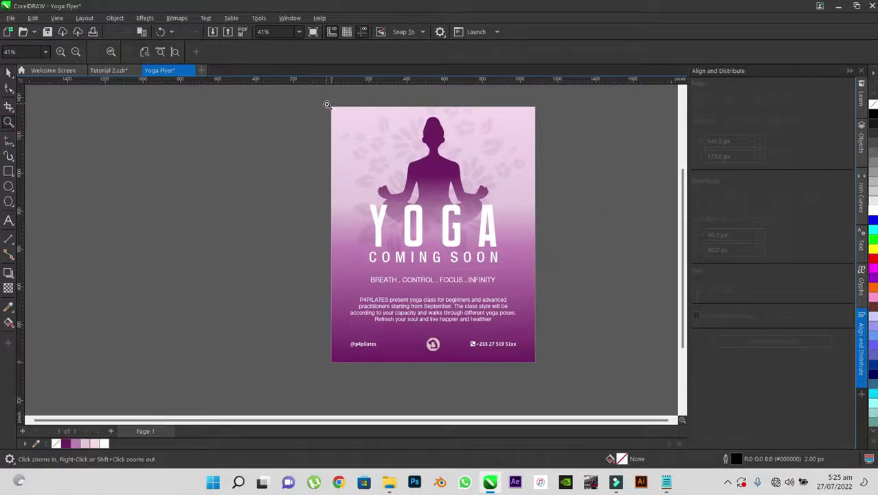
left_click_drag(327, 105, 539, 365)
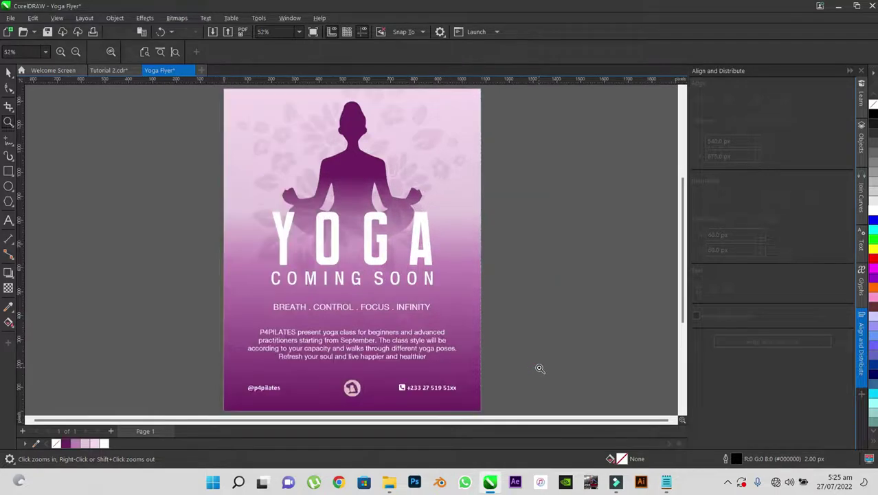
left_click(52, 19)
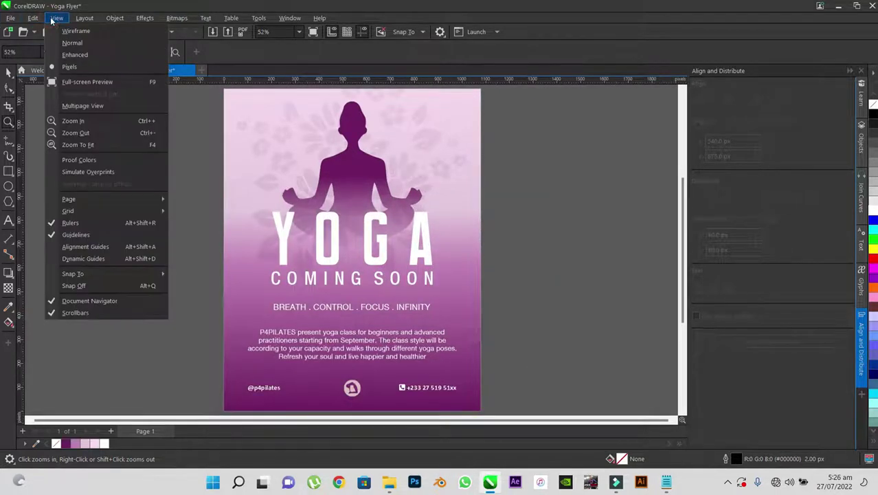
left_click(106, 82)
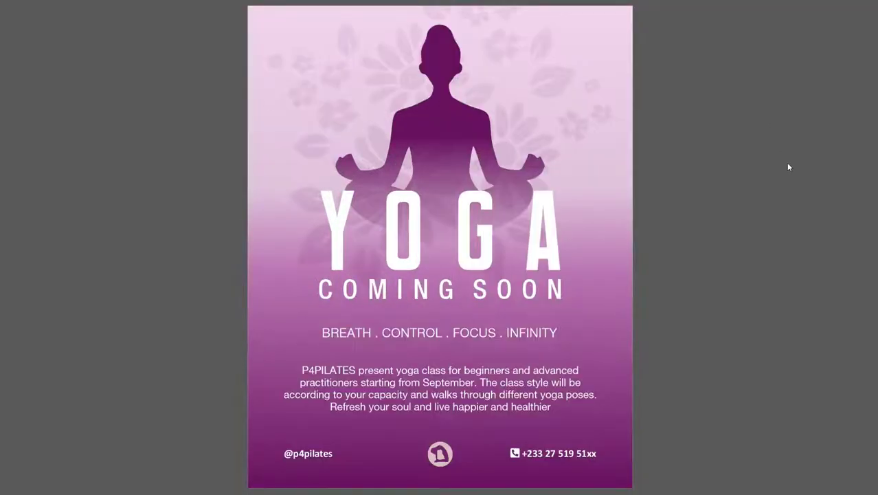